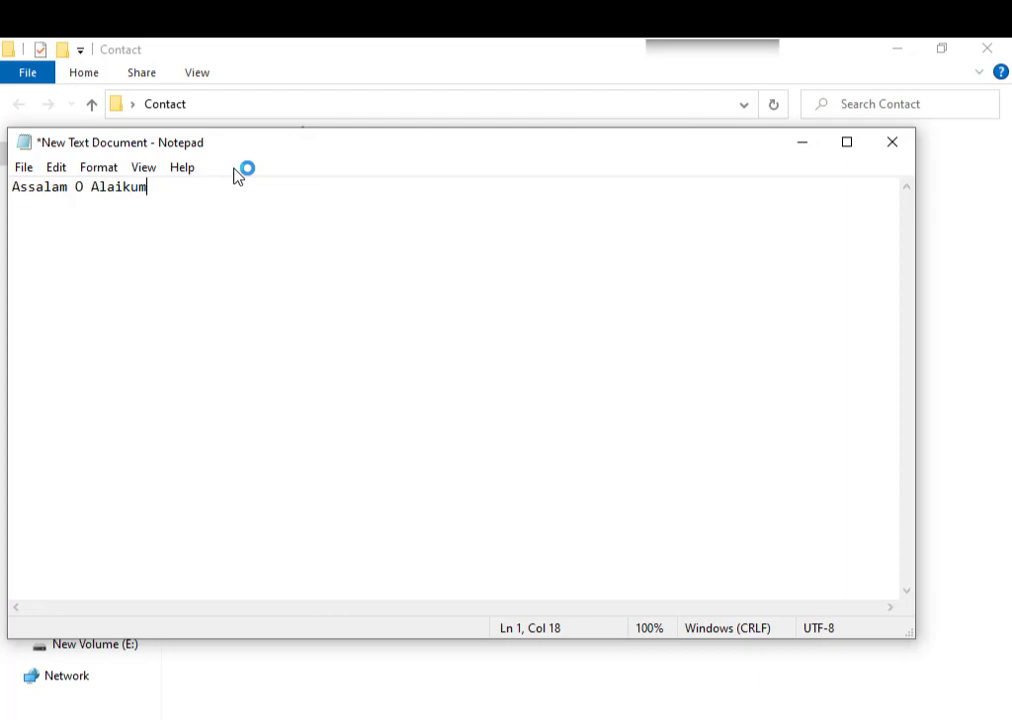
# - Write the viewers greeting and the intro: 'In this Video tutorial…copy contact numbers from MS Excel to phone with in one min.'
pyautogui.write('viwers')
pyautogui.press('Return')
pyautogui.press('Return')
pyautogui.write('In this ')
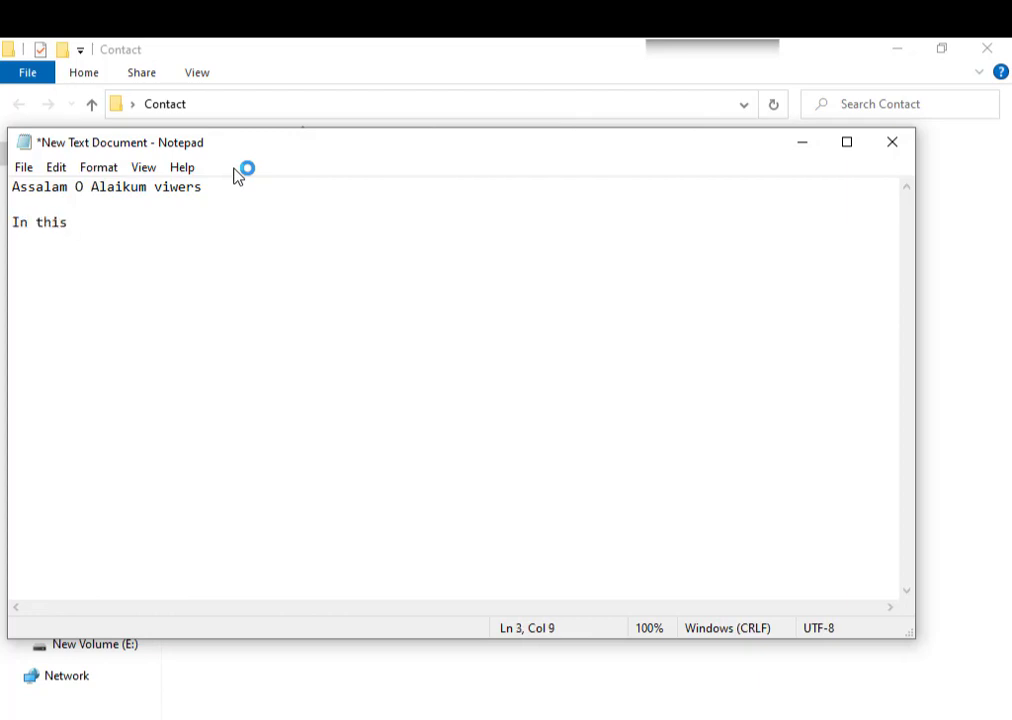
pyautogui.write('Videos')
pyautogui.press('BackSpace')
pyautogui.write('tutoria')
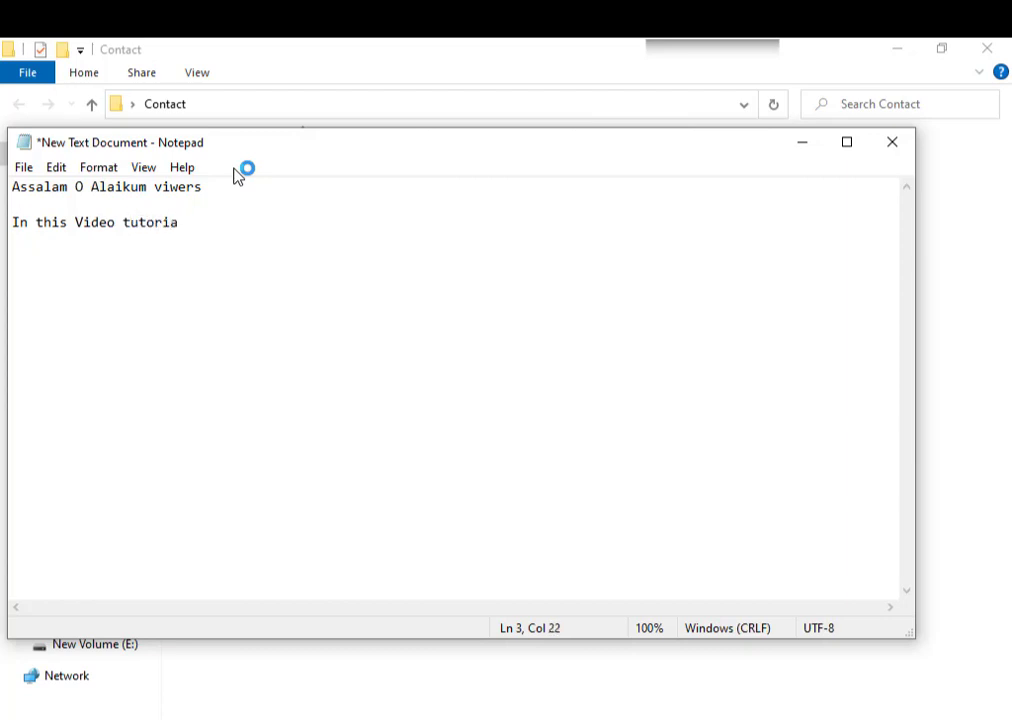
pyautogui.write('l we will see how we ')
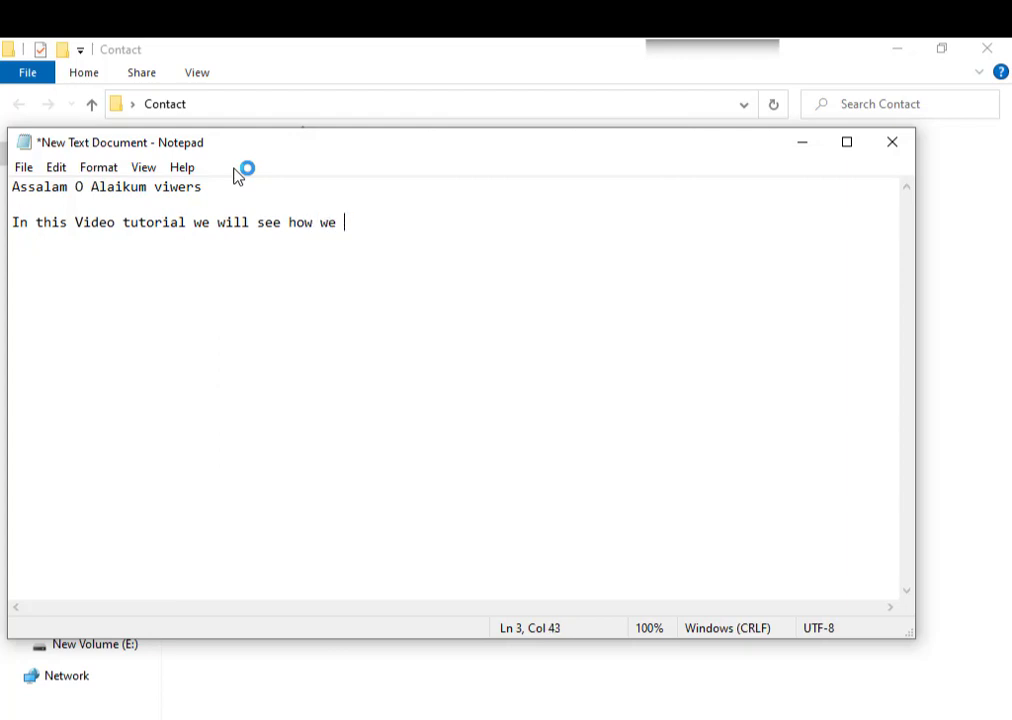
pyautogui.write('can copy conta')
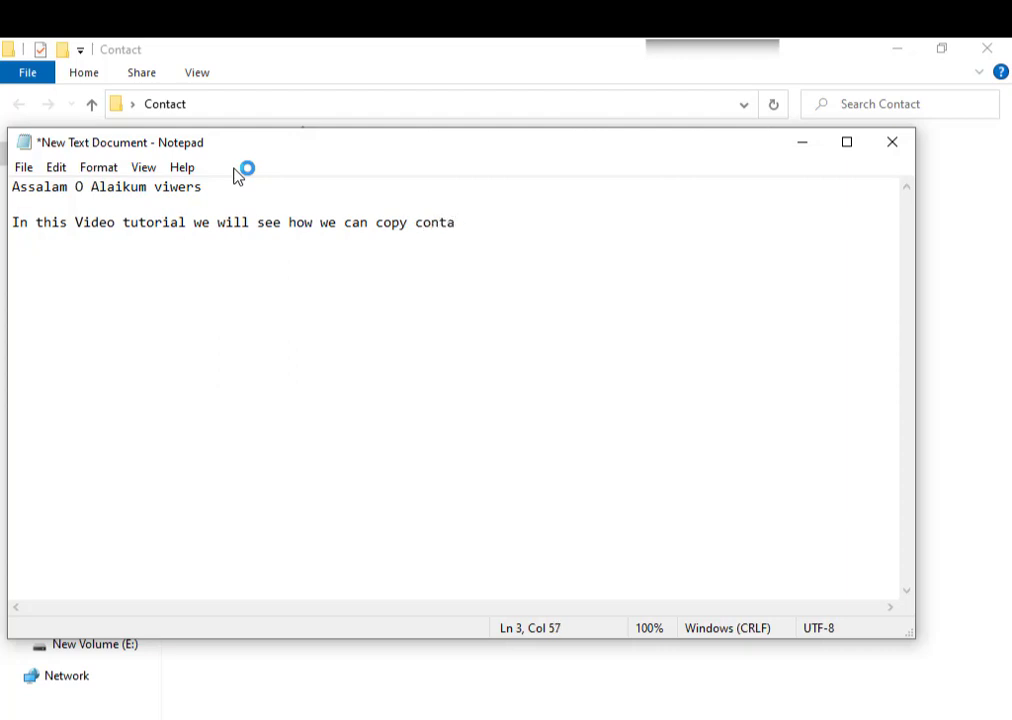
pyautogui.write('cts')
pyautogui.press('BackSpace')
pyautogui.write('numbers from')
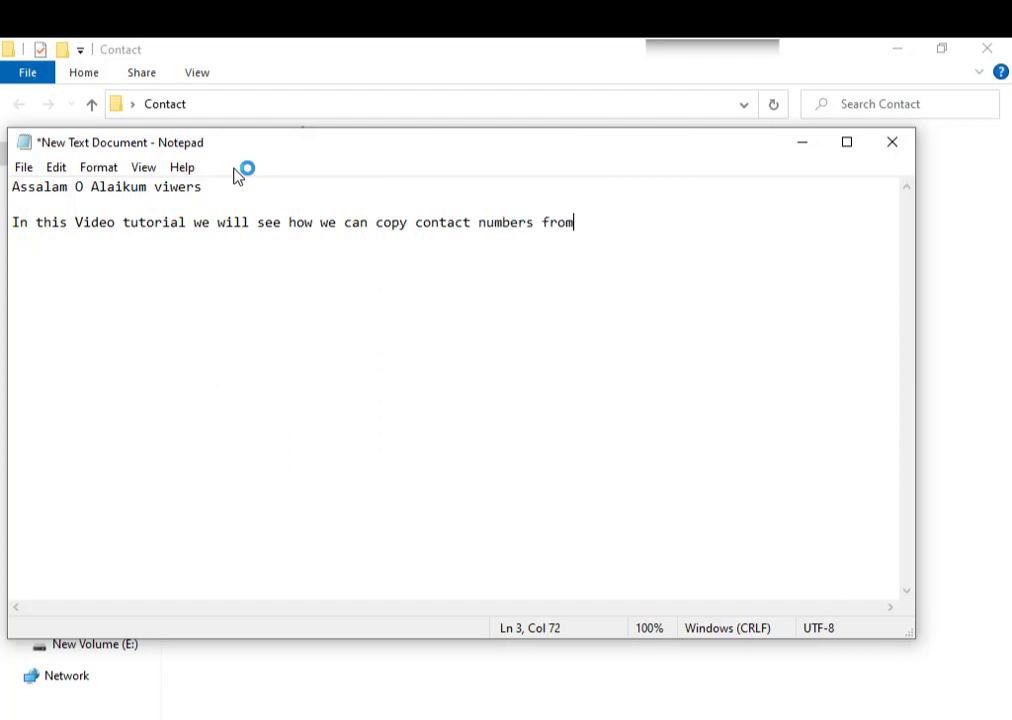
pyautogui.write(' MS Excell yo')
pyautogui.press('BackSpace')
pyautogui.press('BackSpace')
pyautogui.press('BackSpace')
pyautogui.press('BackSpace')
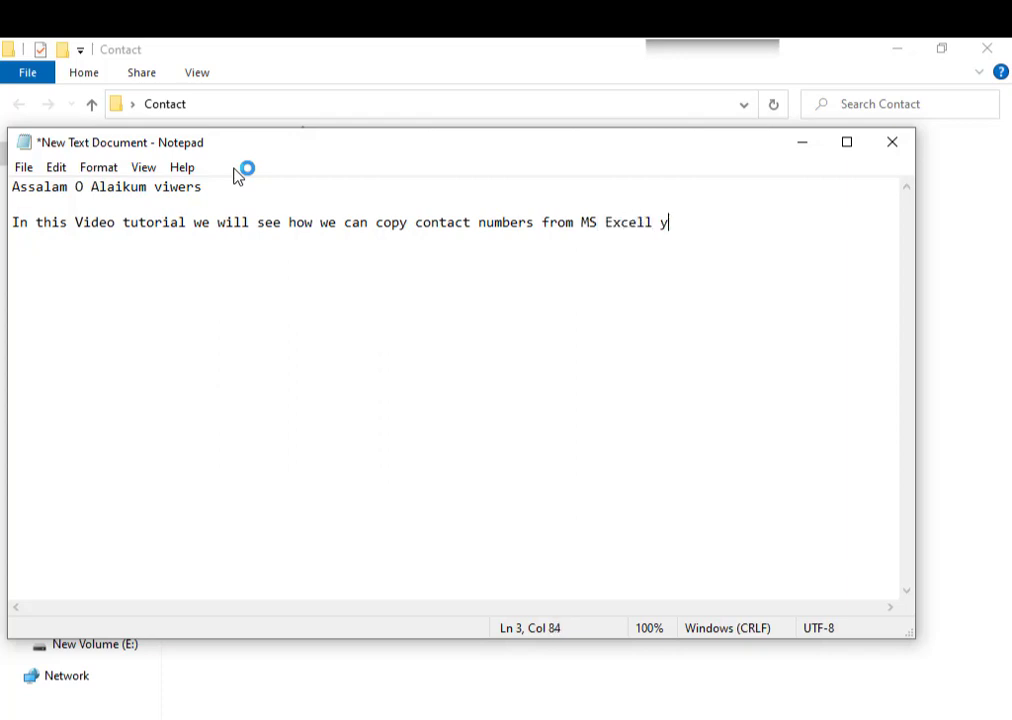
pyautogui.write('to phone')
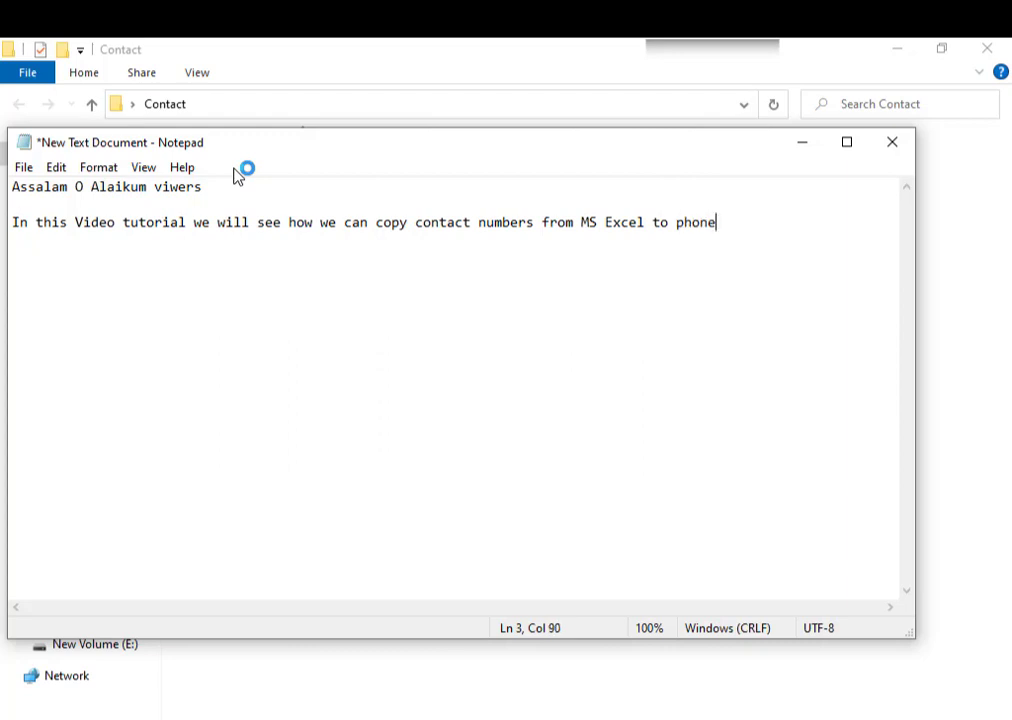
pyautogui.write(' with in one')
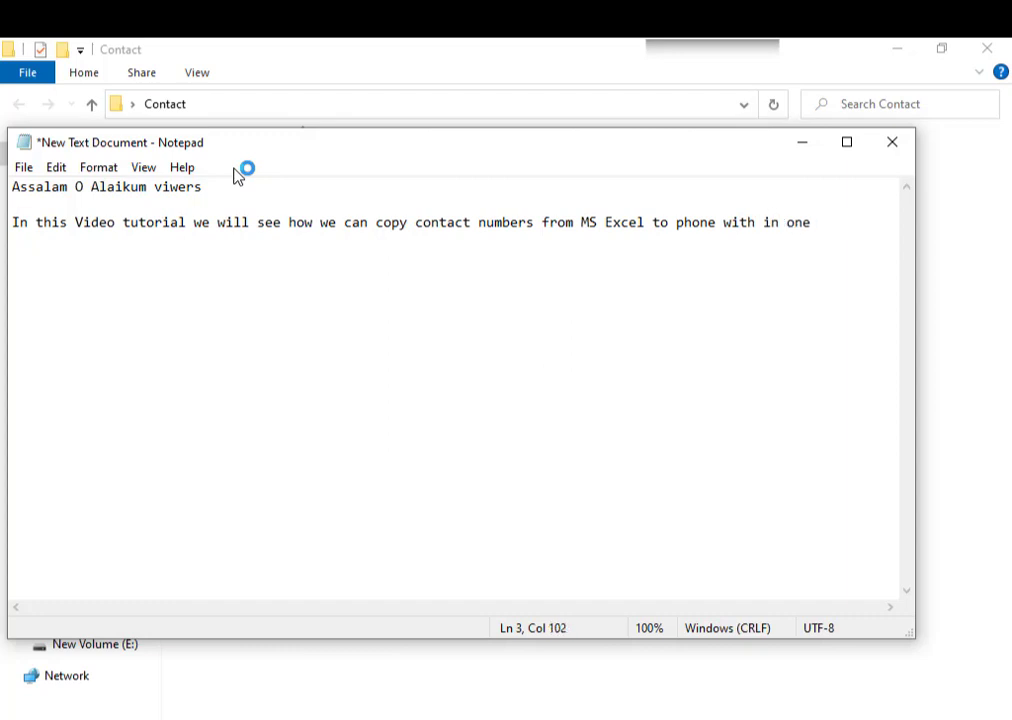
pyautogui.write(' min.')
pyautogui.press('Return')
pyautogui.press('Return')
# - Type 'so first create your contact list in MS Excel.' as the next line
pyautogui.write('so first')
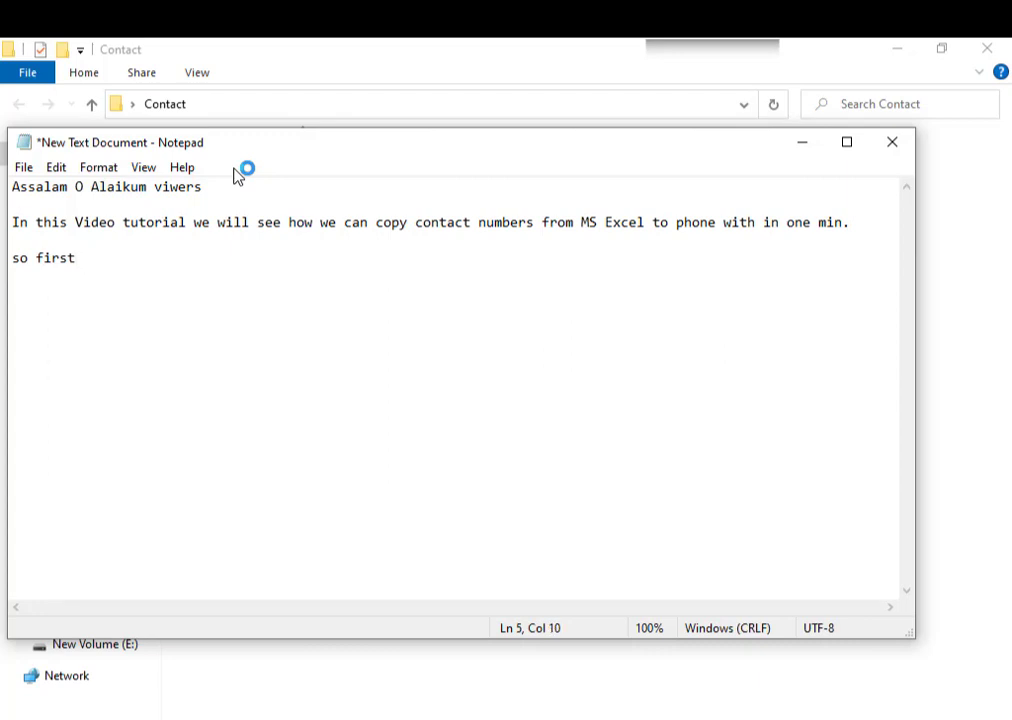
pyautogui.write(' create your ')
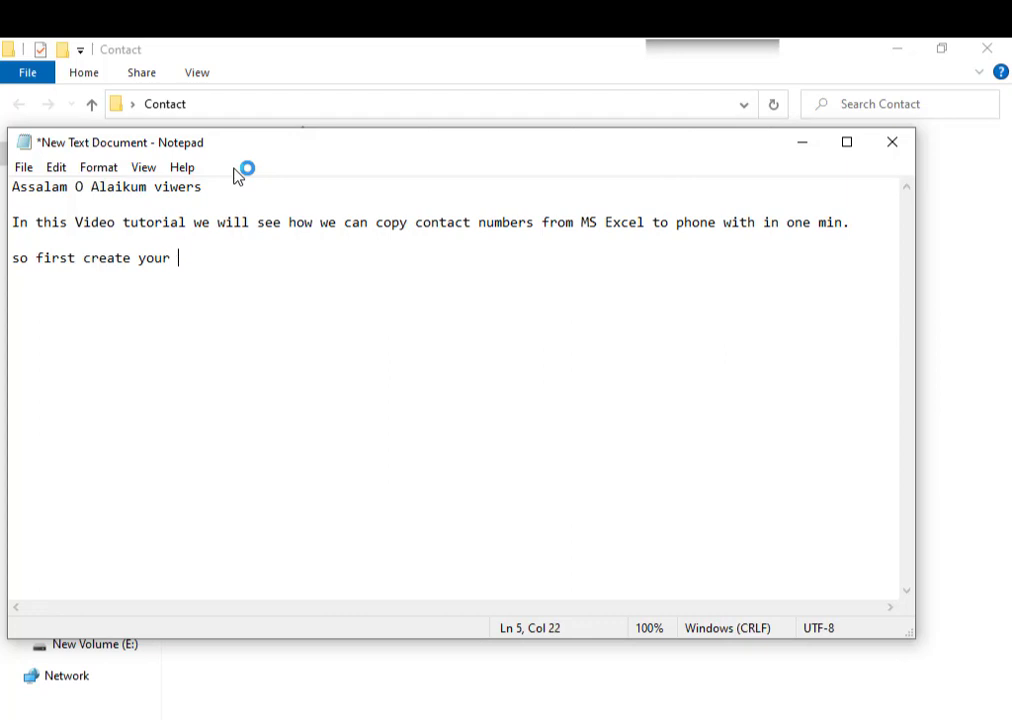
pyautogui.write('contact lis')
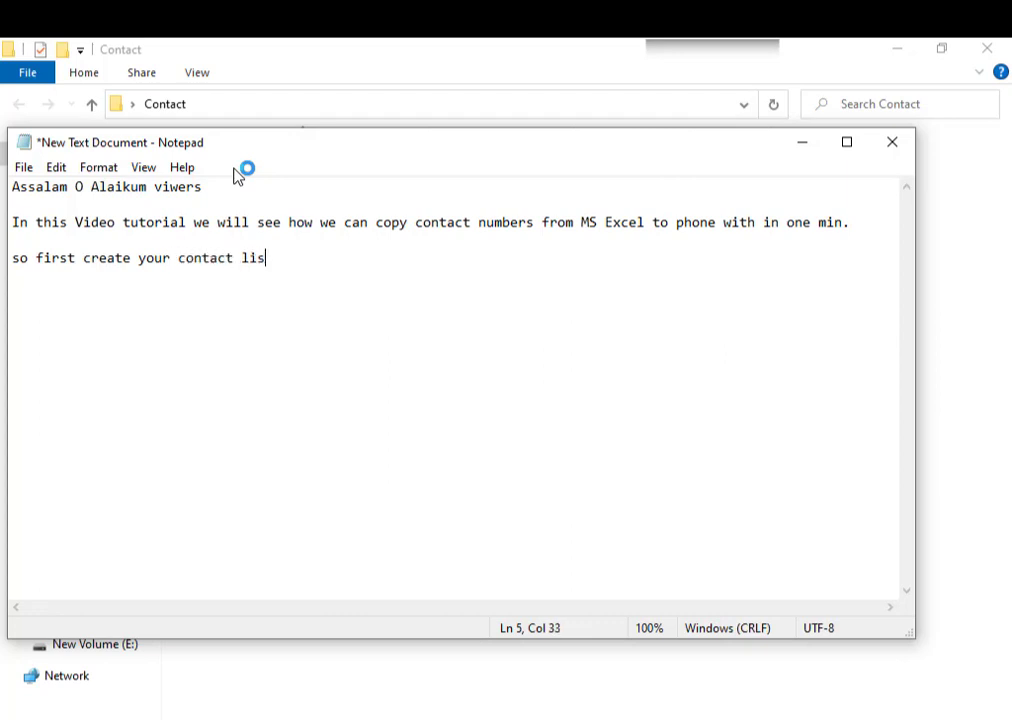
pyautogui.write('t in MS Excell')
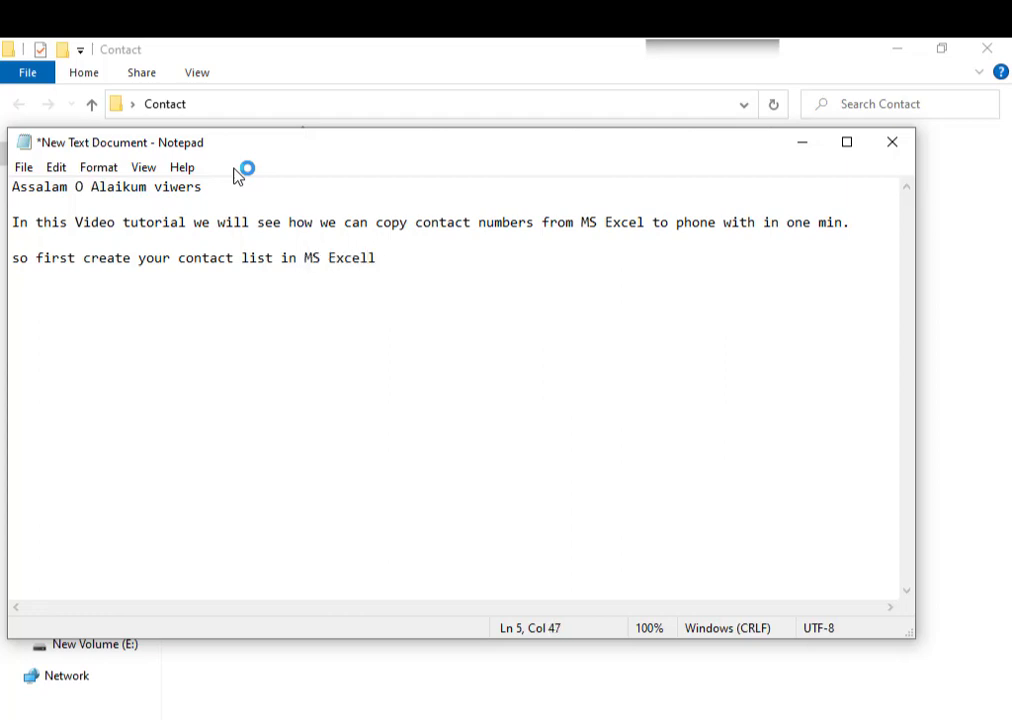
pyautogui.press('BackSpace')
pyautogui.write('.')
# - Replace 'so' with the numbering '1.', start a new line, and minimize Notepad
pyautogui.click(37, 259)
pyautogui.press('BackSpace')
pyautogui.press('BackSpace')
pyautogui.press('BackSpace')
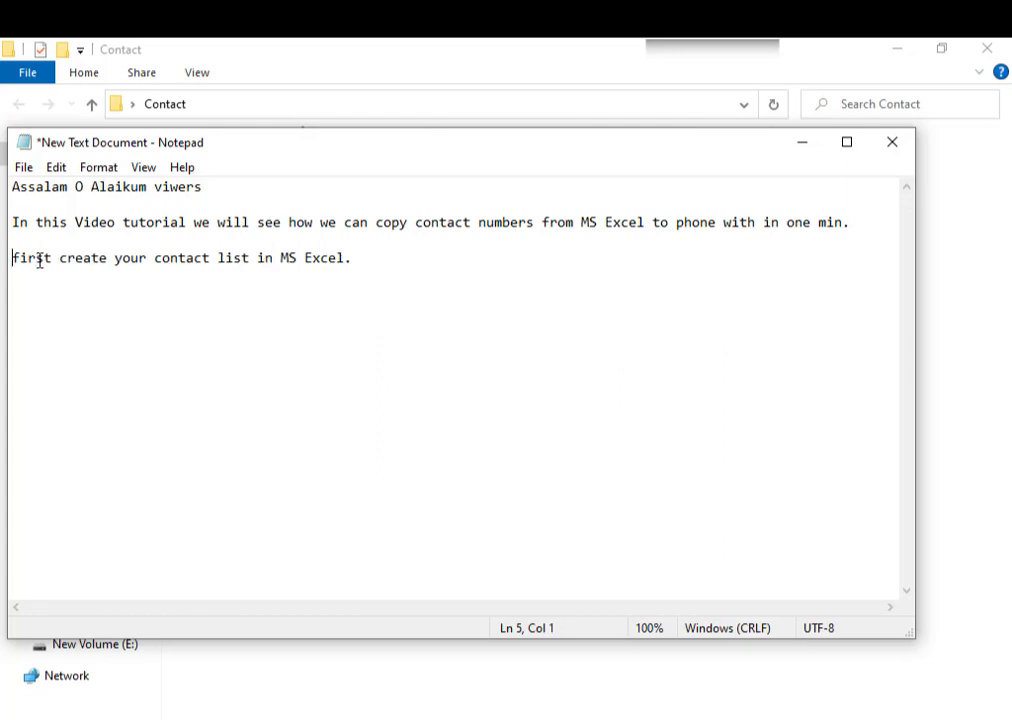
pyautogui.write('1.')
pyautogui.press('Tab')
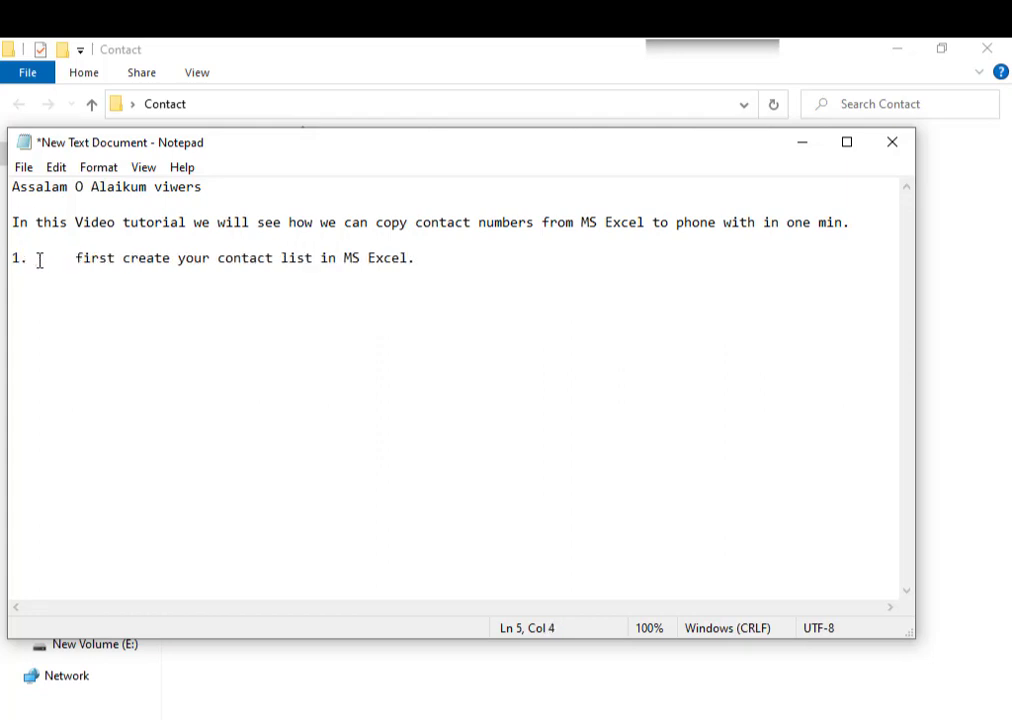
pyautogui.click(445, 257)
pyautogui.press('Return')
pyautogui.click(803, 144)
# - Create a new Excel workbook named Contacts in the Contact folder
pyautogui.rightClick(422, 326)
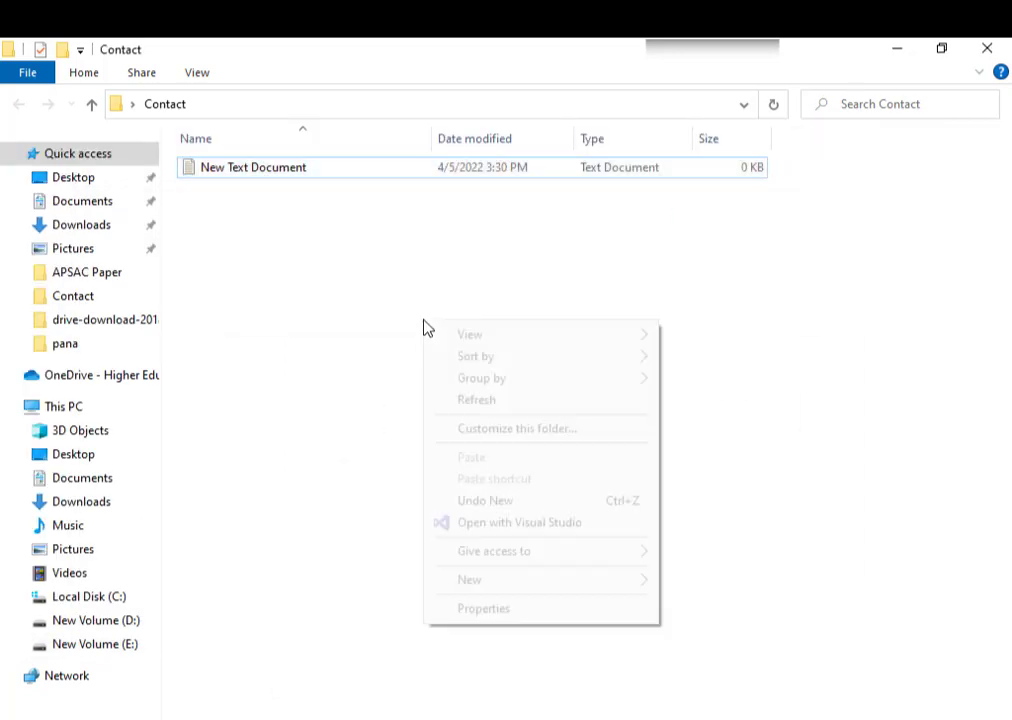
pyautogui.moveTo(521, 582)
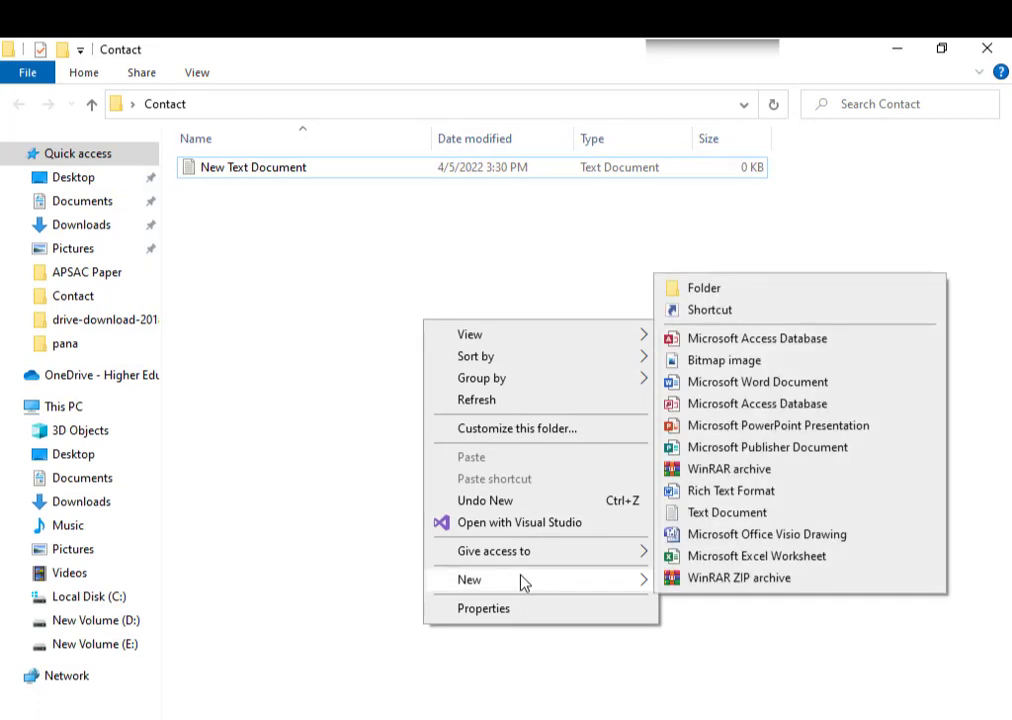
pyautogui.click(707, 556)
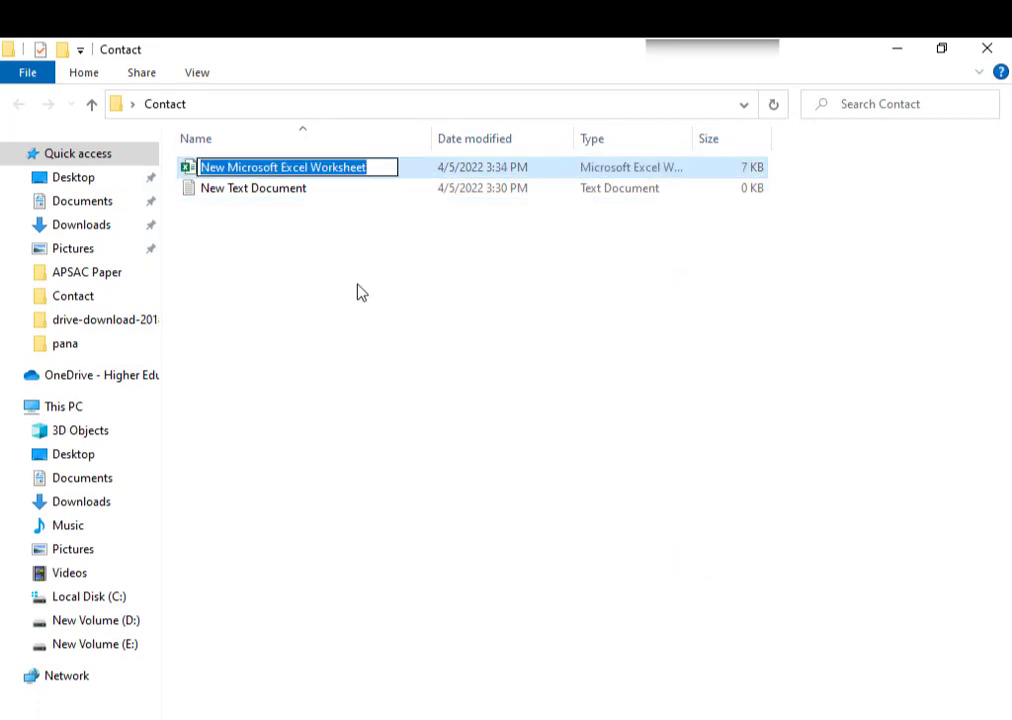
pyautogui.write('Conta')
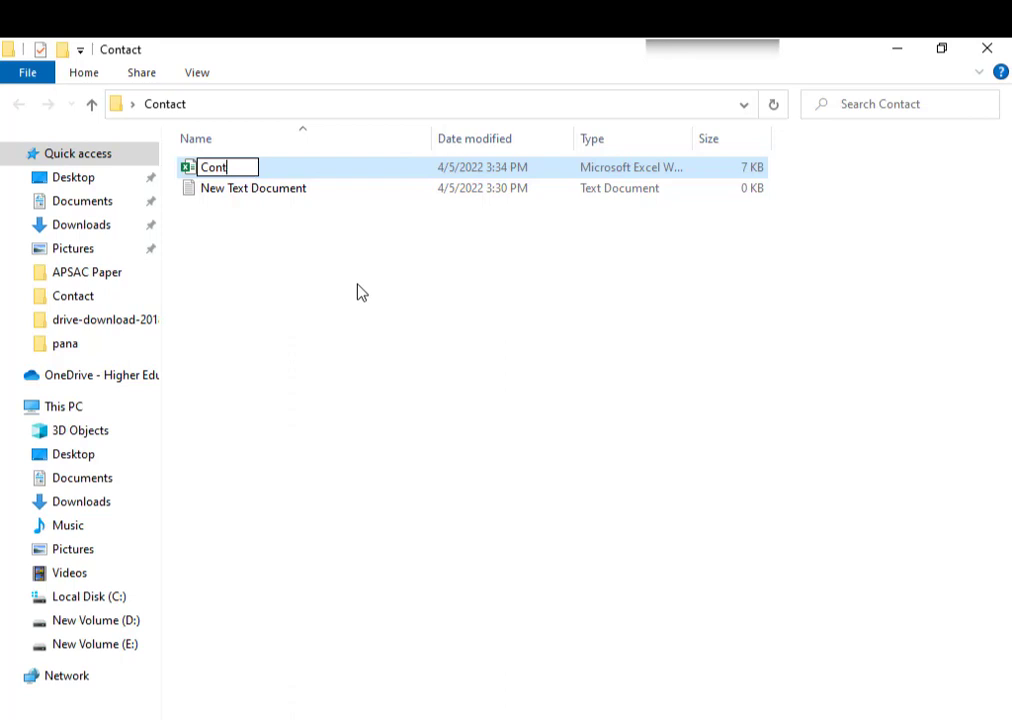
pyautogui.press('BackSpace')
pyautogui.press('BackSpace')
pyautogui.write('tacts')
pyautogui.press('Return')
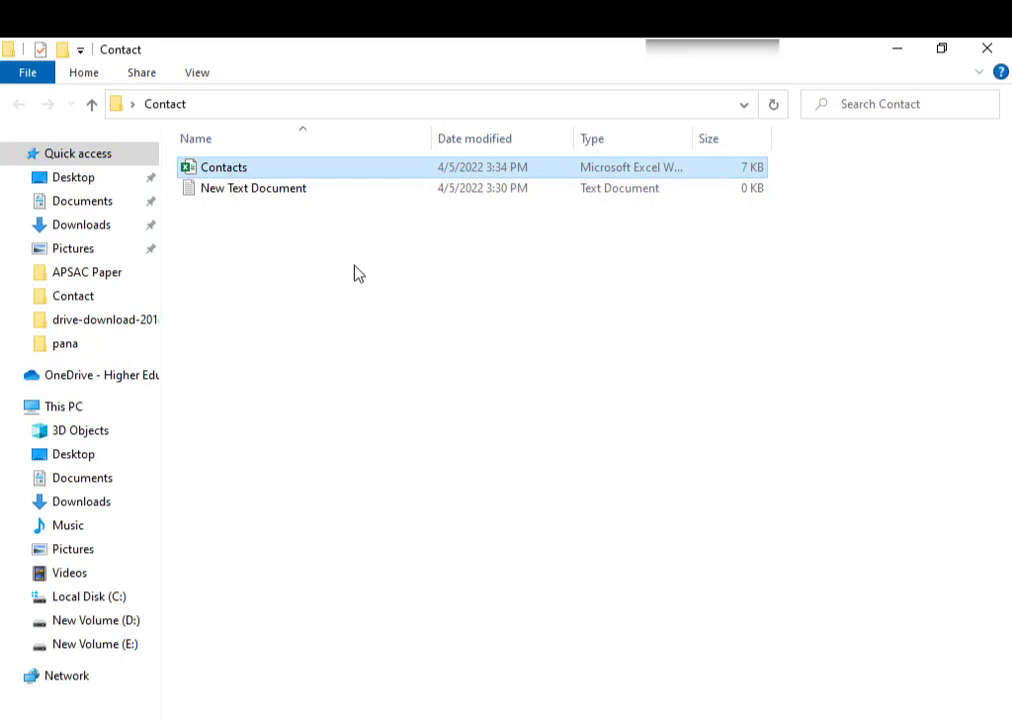
# - Create a new folder named 'MS Excel' and open the Contacts workbook
pyautogui.moveTo(350, 265); pyautogui.dragTo(242, 171)
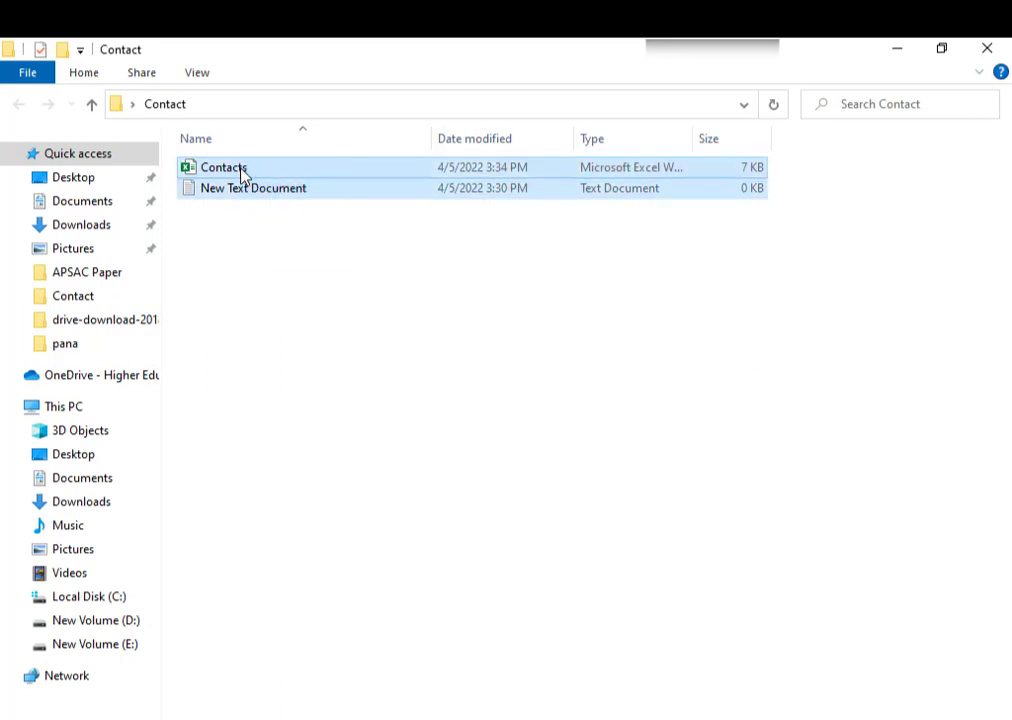
pyautogui.rightClick(254, 229)
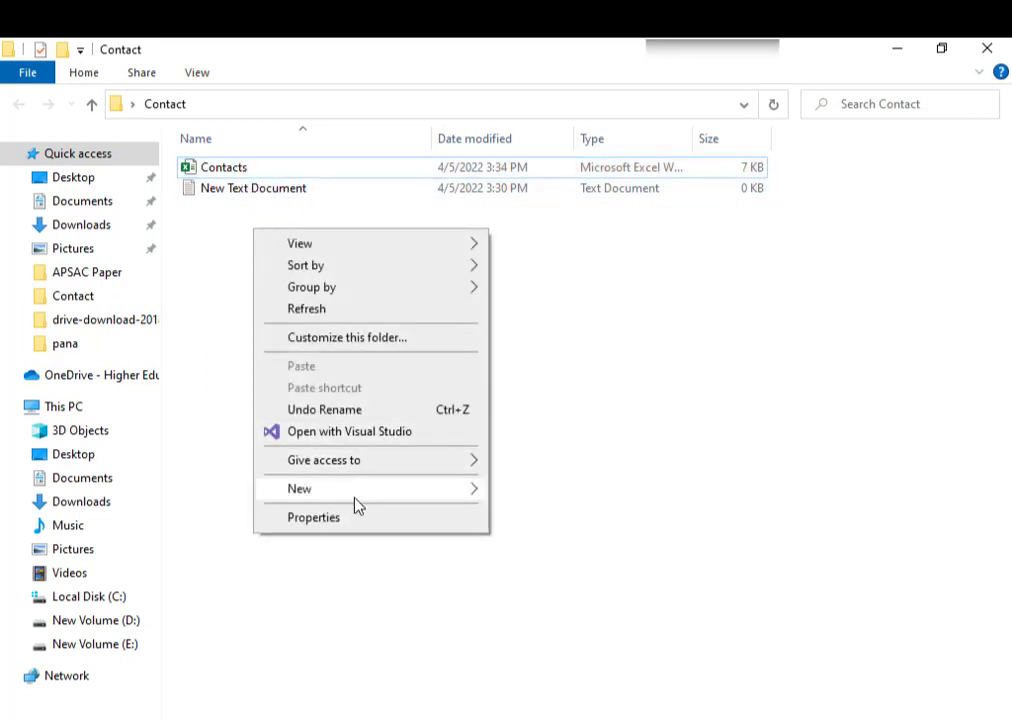
pyautogui.moveTo(462, 486)
pyautogui.click(539, 495)
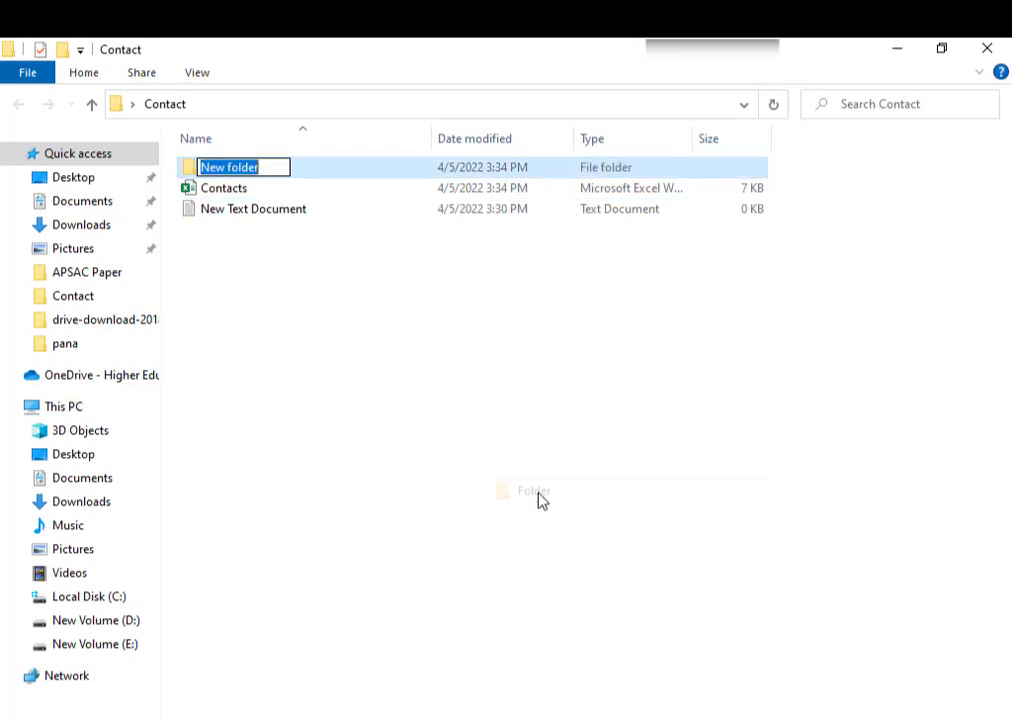
pyautogui.write('MS E')
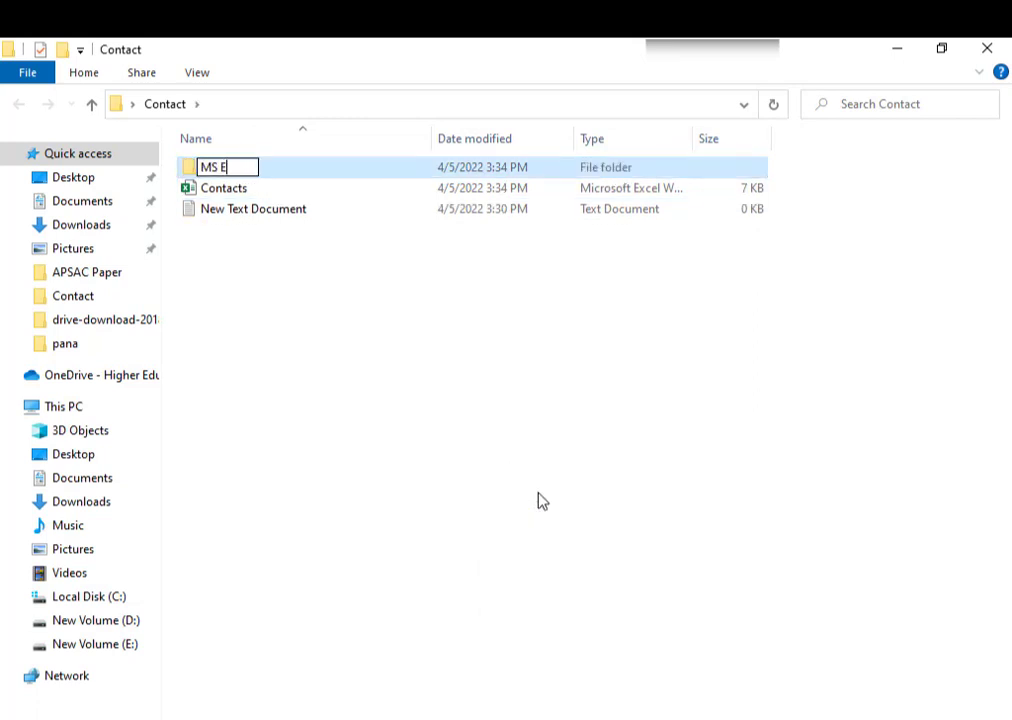
pyautogui.write('xcel')
pyautogui.press('Return')
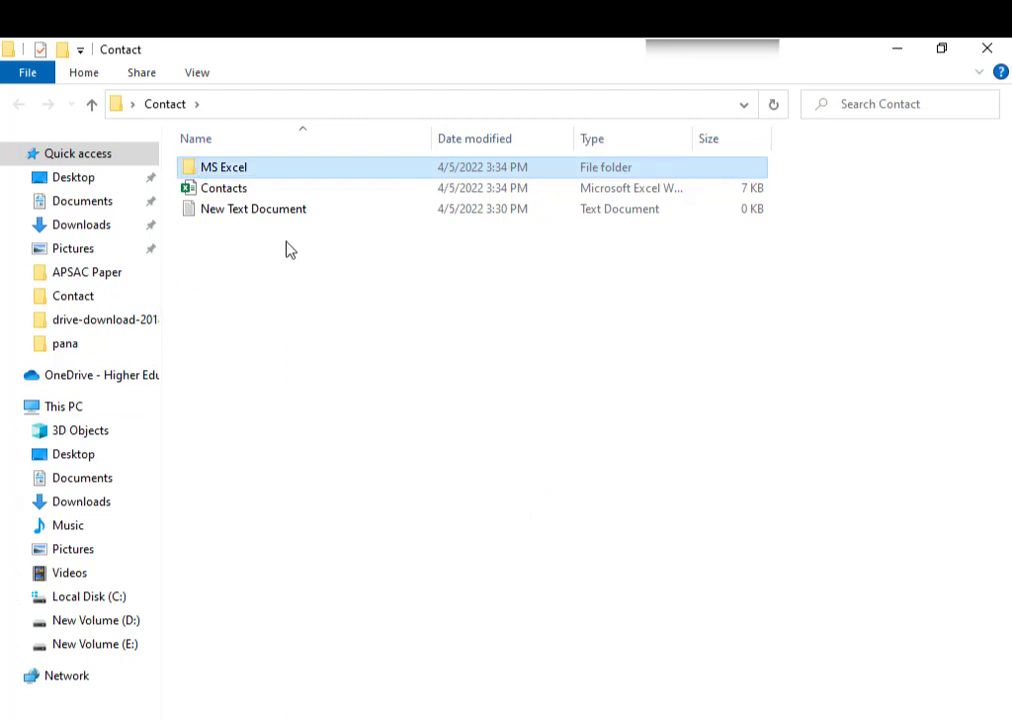
pyautogui.moveTo(286, 242); pyautogui.dragTo(246, 194)
pyautogui.doubleClick(245, 192)
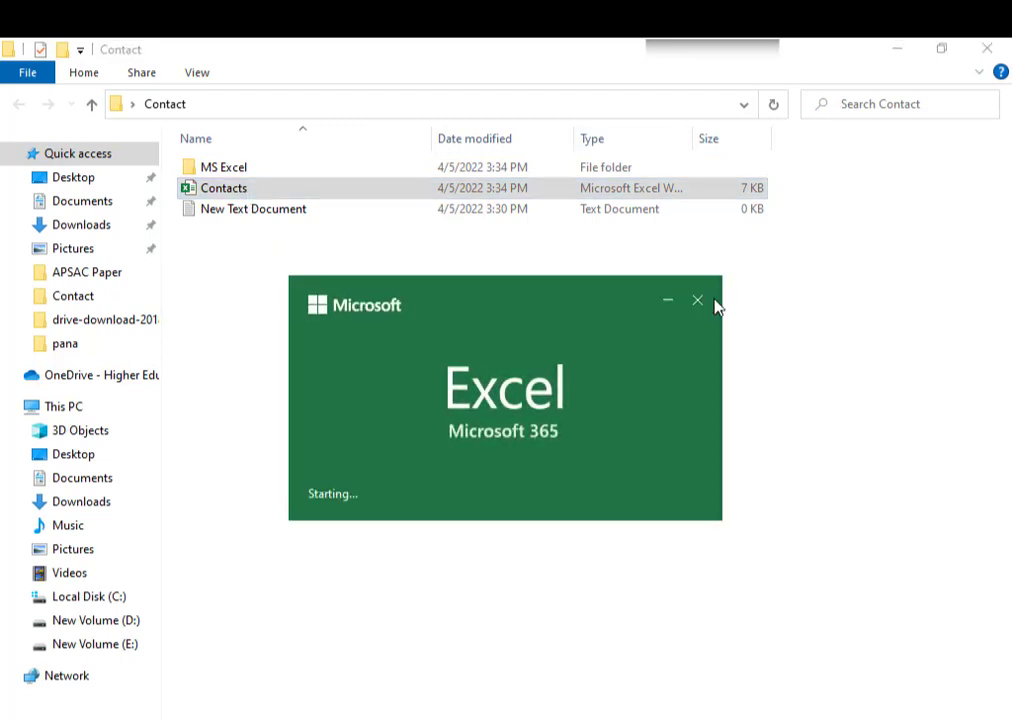
# - Close the Excel start window and skip moving the still-open Contacts workbook
pyautogui.click(700, 303)
pyautogui.moveTo(298, 253); pyautogui.dragTo(233, 170)
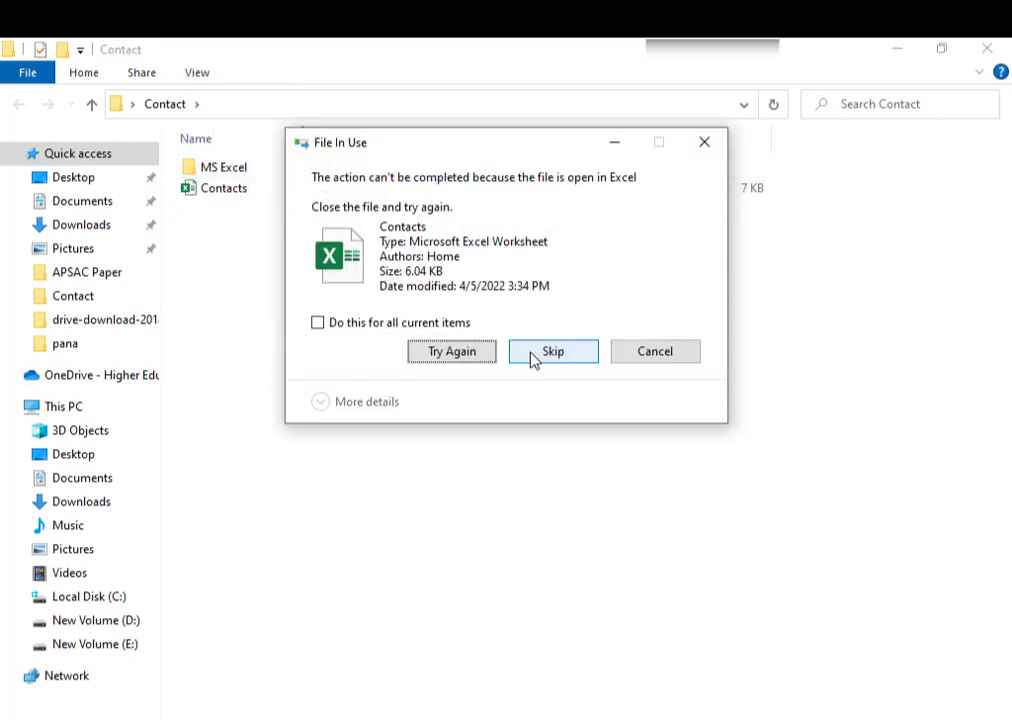
pyautogui.click(532, 355)
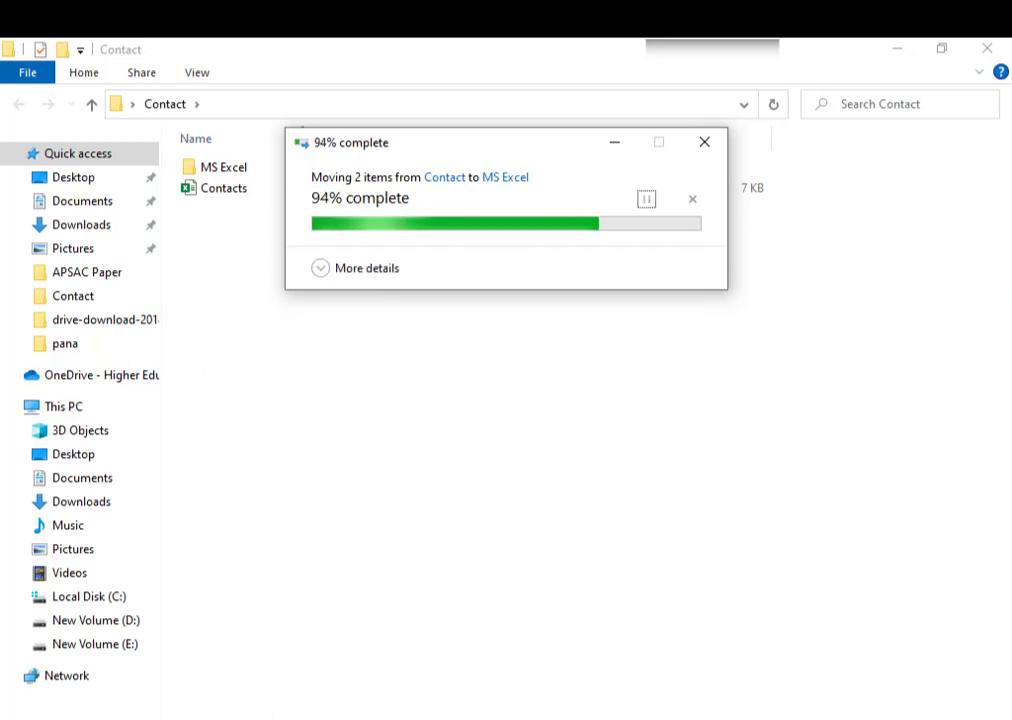
pyautogui.hotkey('alt', 'Tab')
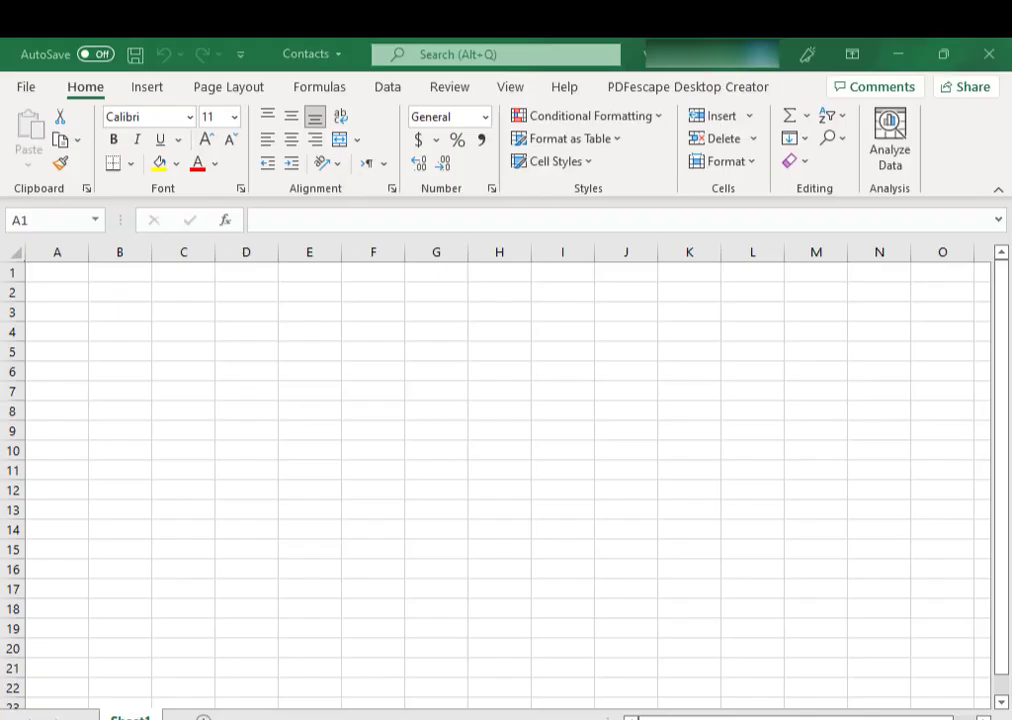
pyautogui.hotkey('alt', 'Tab')
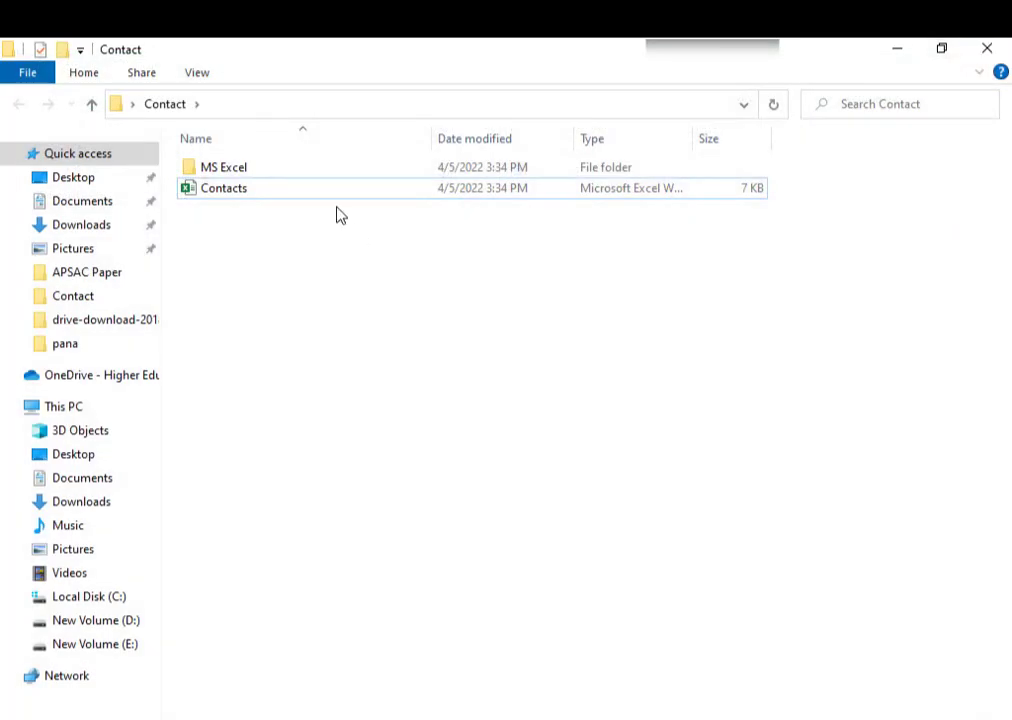
# - Move the Contacts workbook into the MS Excel folder and open it from there
pyautogui.click(322, 186)
pyautogui.moveTo(322, 183); pyautogui.dragTo(292, 168)
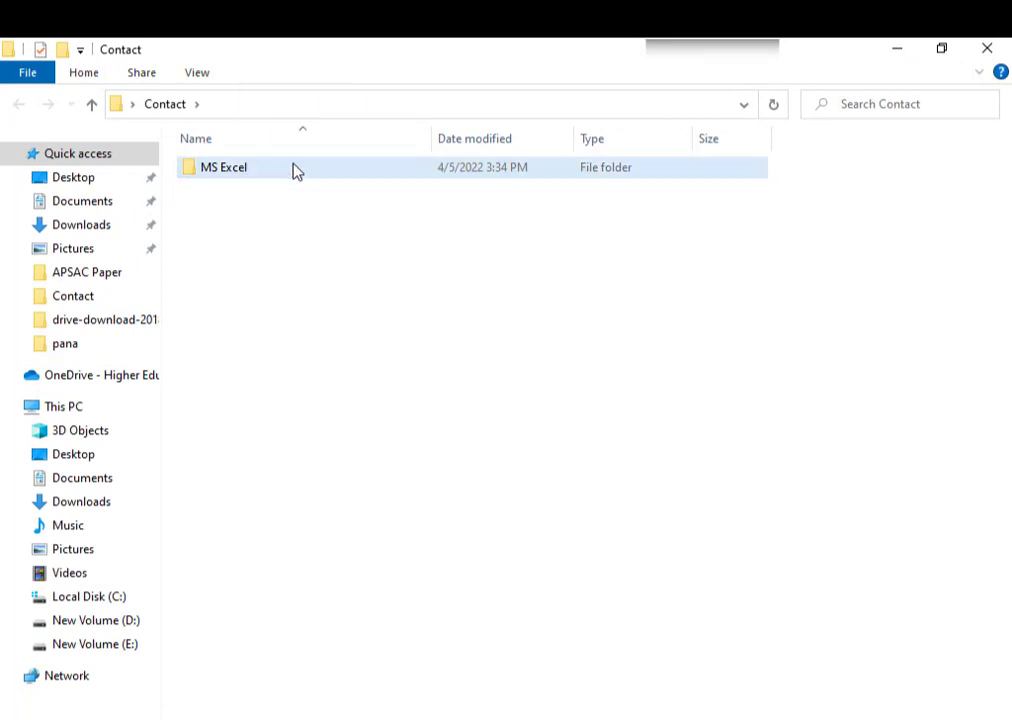
pyautogui.doubleClick(292, 168)
pyautogui.doubleClick(234, 168)
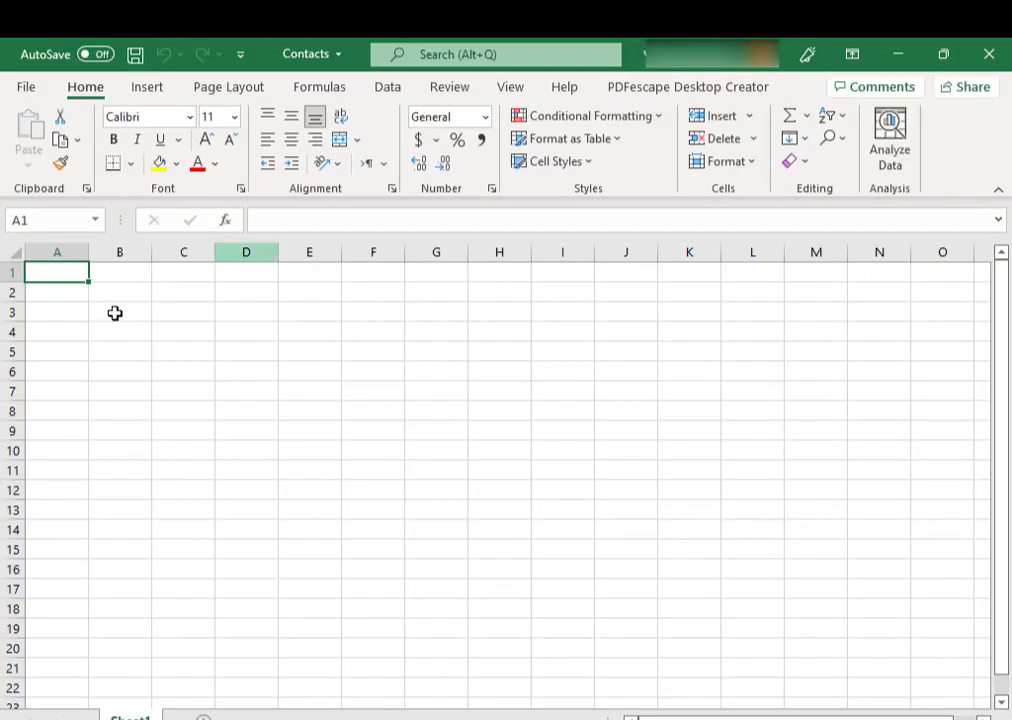
# - Enter headers Name in A1 and Contact No in B1, widening column B
pyautogui.write('Nma')
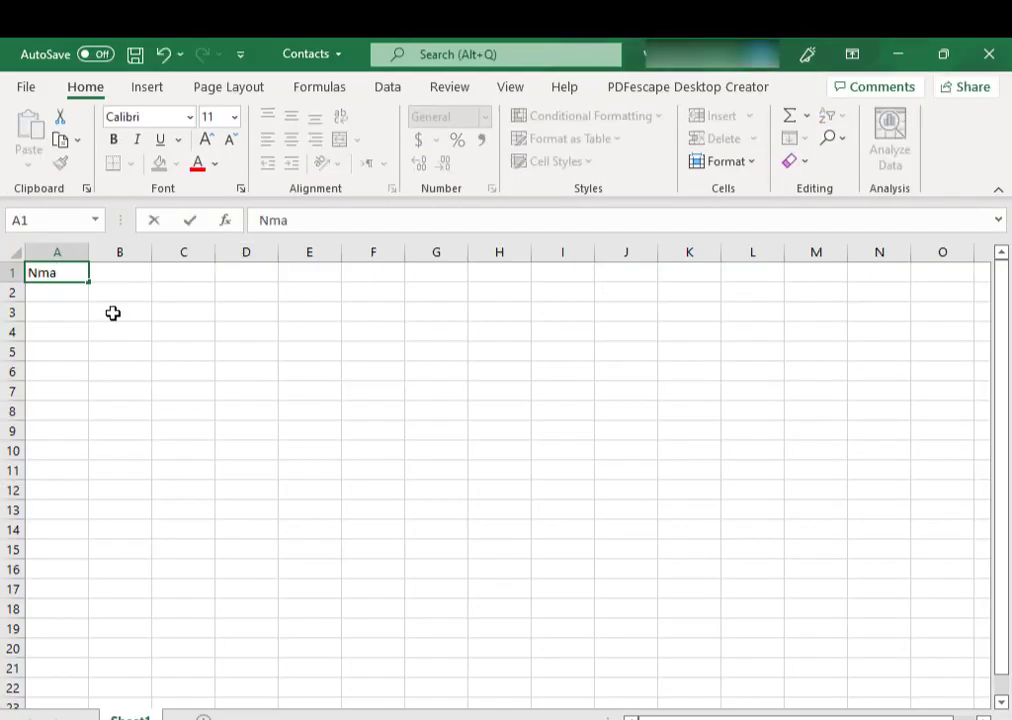
pyautogui.press('BackSpace')
pyautogui.press('BackSpace')
pyautogui.write('ame')
pyautogui.press('Tab')
pyautogui.write('C')
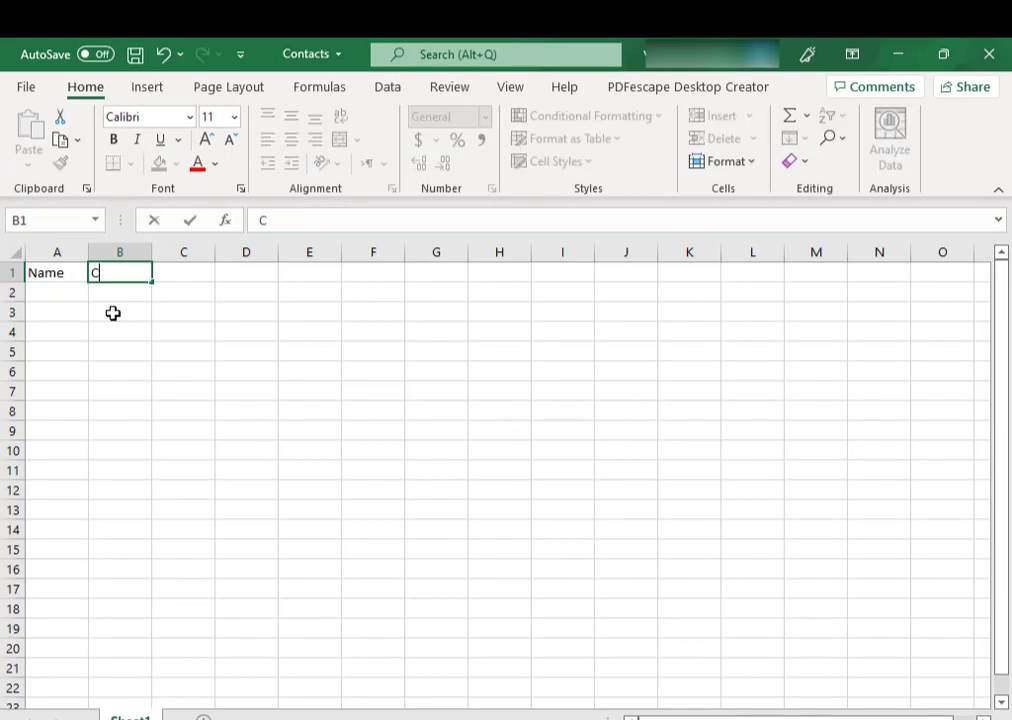
pyautogui.write('ontacts')
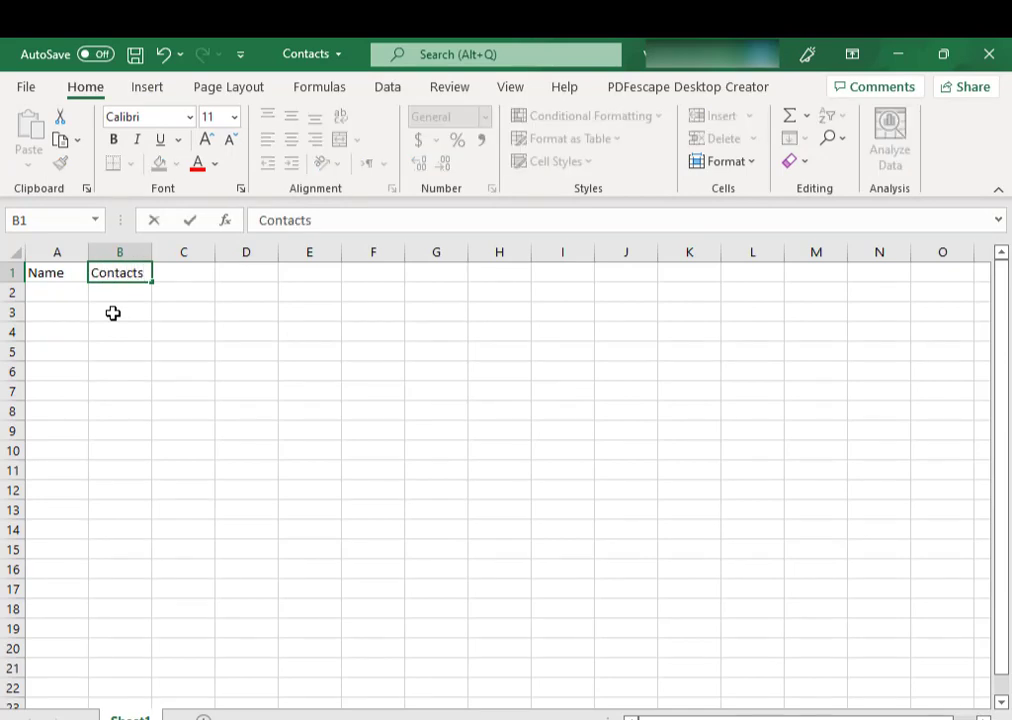
pyautogui.press('BackSpace')
pyautogui.write('No')
pyautogui.click(113, 313)
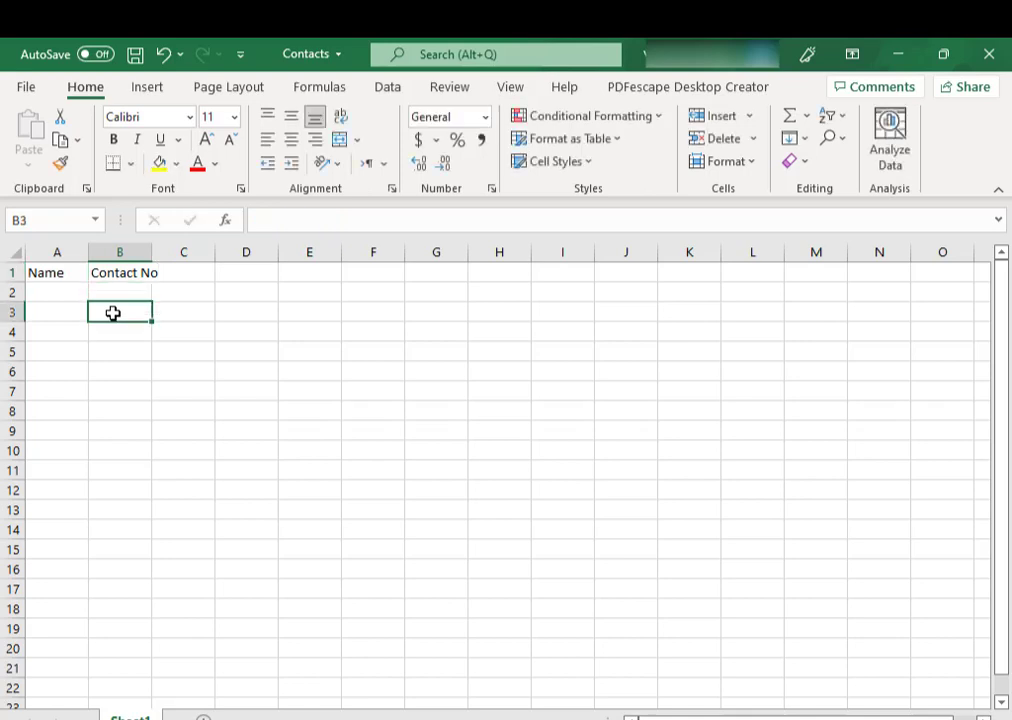
pyautogui.moveTo(151, 256); pyautogui.dragTo(187, 253)
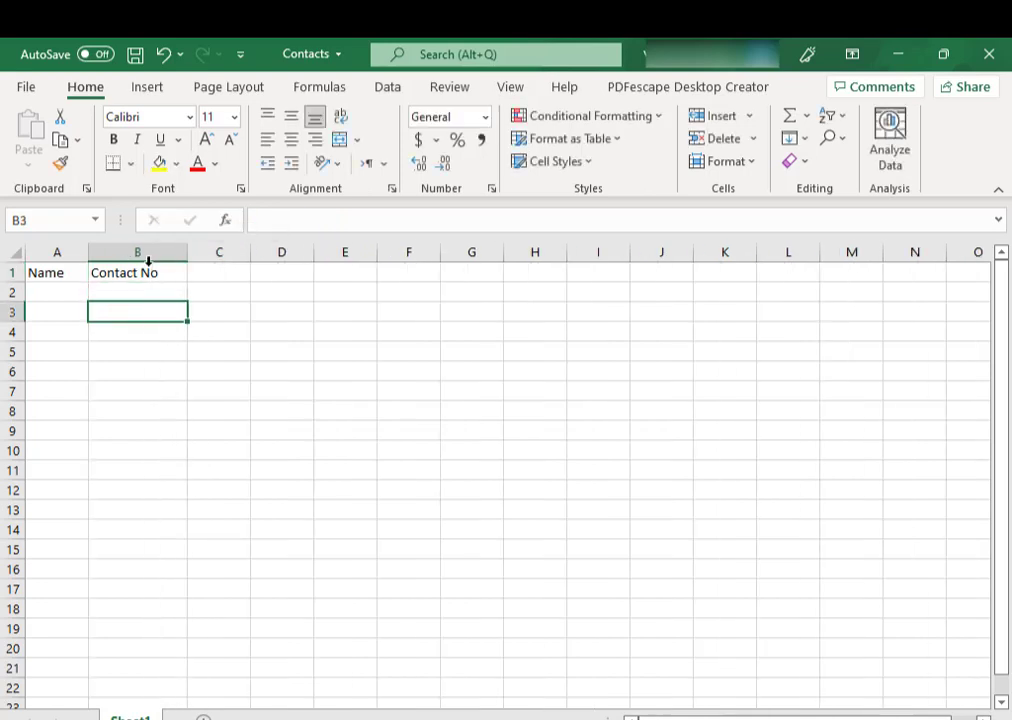
# - Enter IT Technologies in A2, copy it to A3, and change A3 to IT Technologies1
pyautogui.click(62, 291)
pyautogui.write('I')
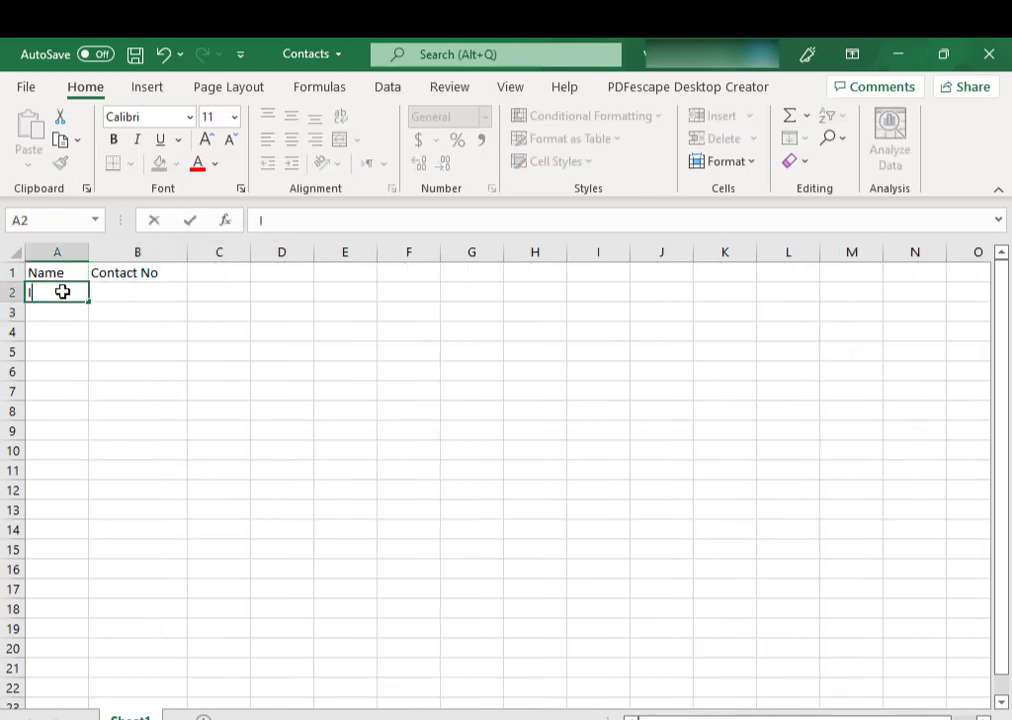
pyautogui.write('T Technologi')
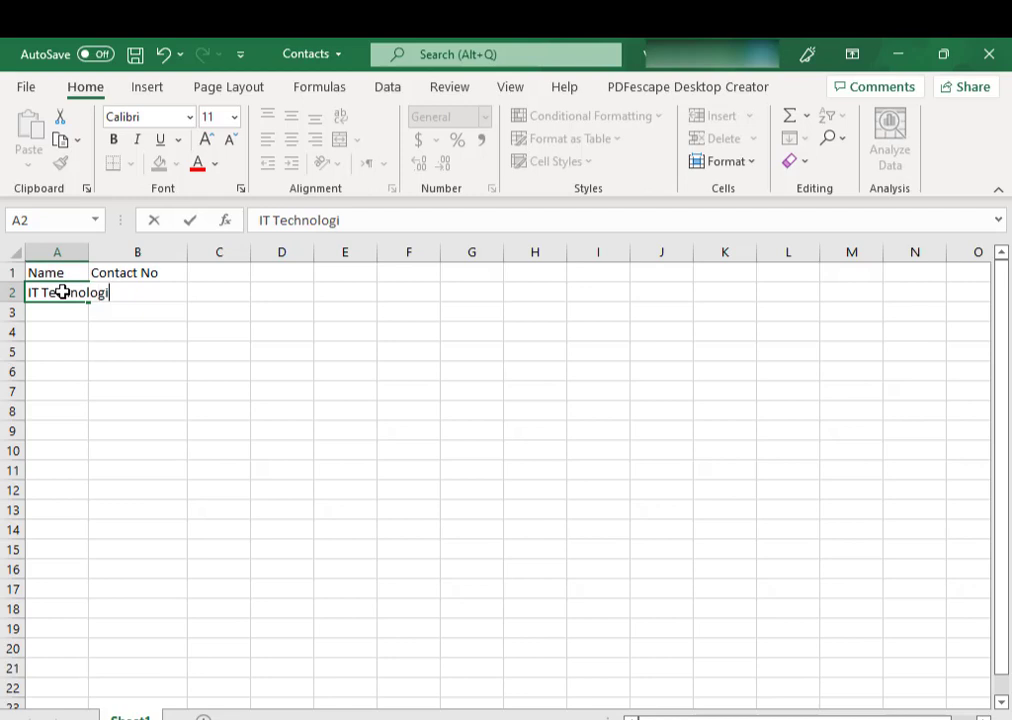
pyautogui.write('es')
pyautogui.press('Return')
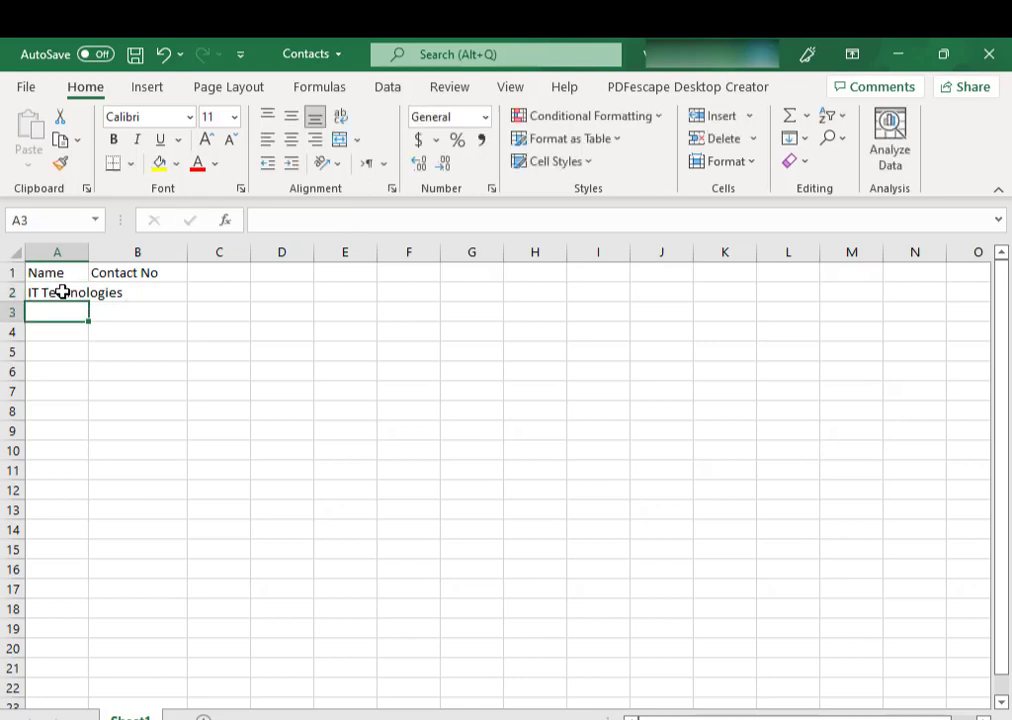
pyautogui.click(62, 291)
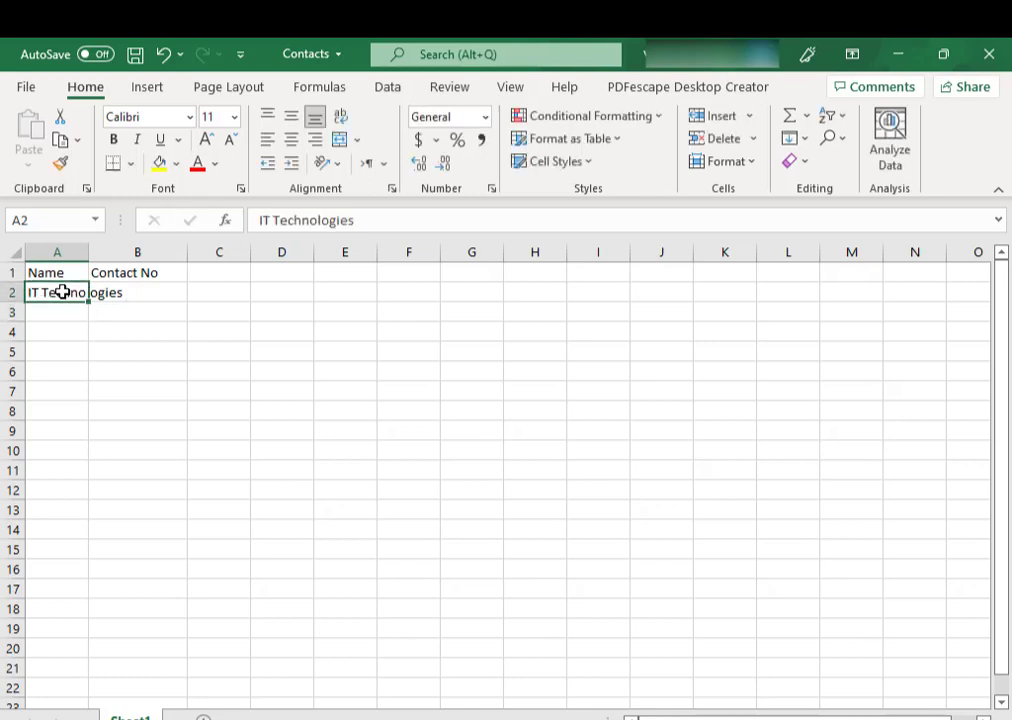
pyautogui.hotkey('ctrl', 'c')
pyautogui.press('Down')
pyautogui.hotkey('ctrl', 'v')
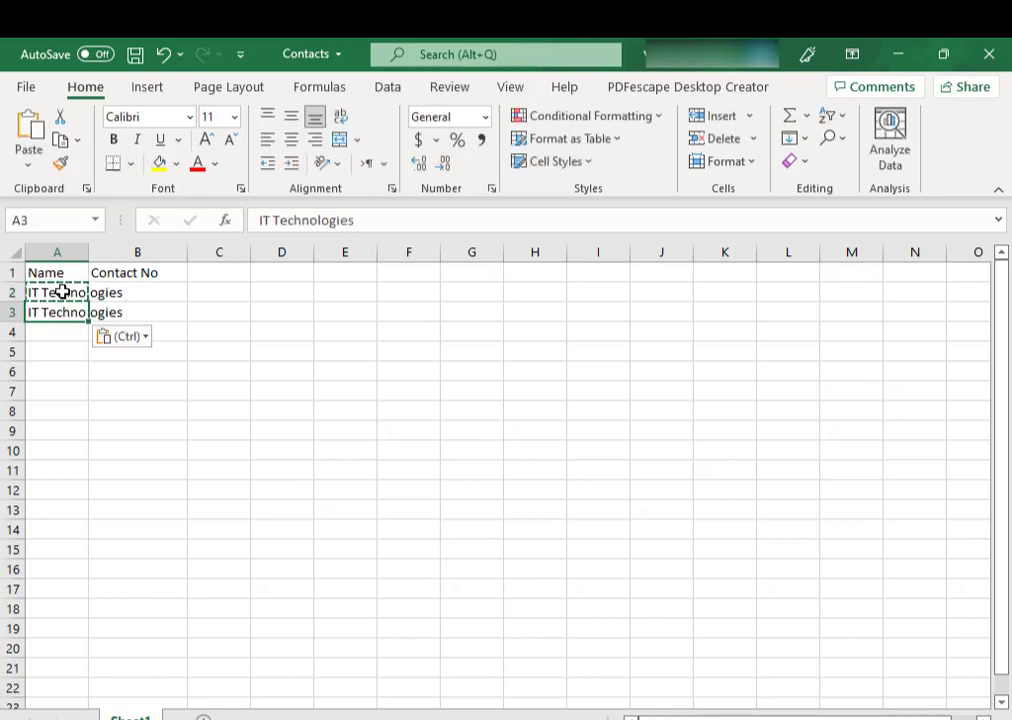
pyautogui.doubleClick(89, 253)
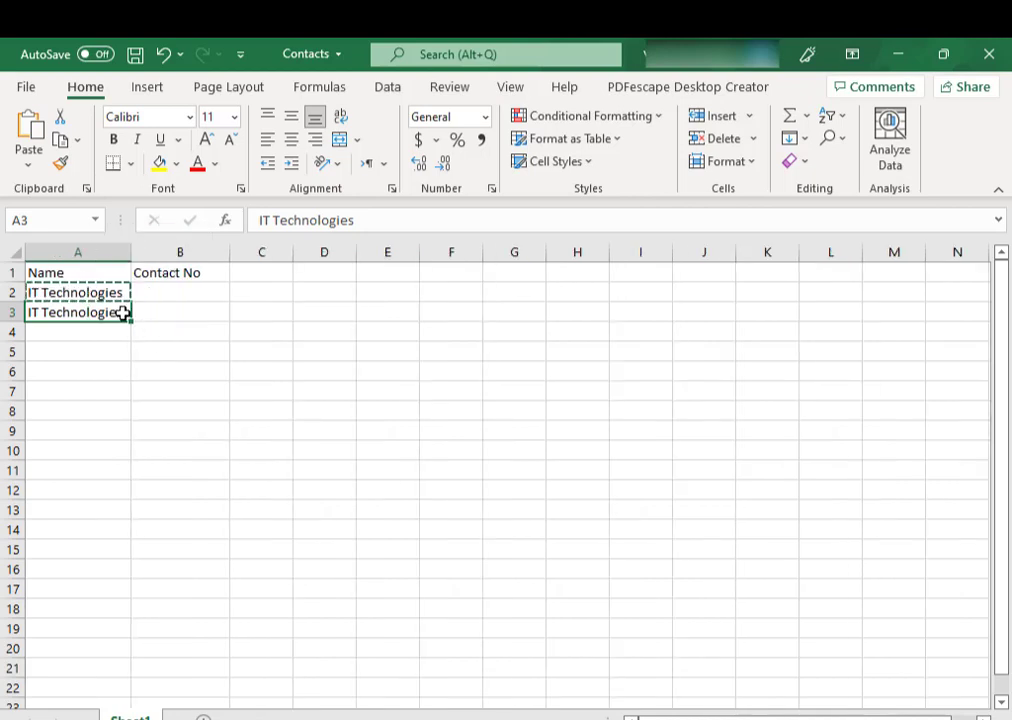
pyautogui.doubleClick(122, 313)
pyautogui.write('1')
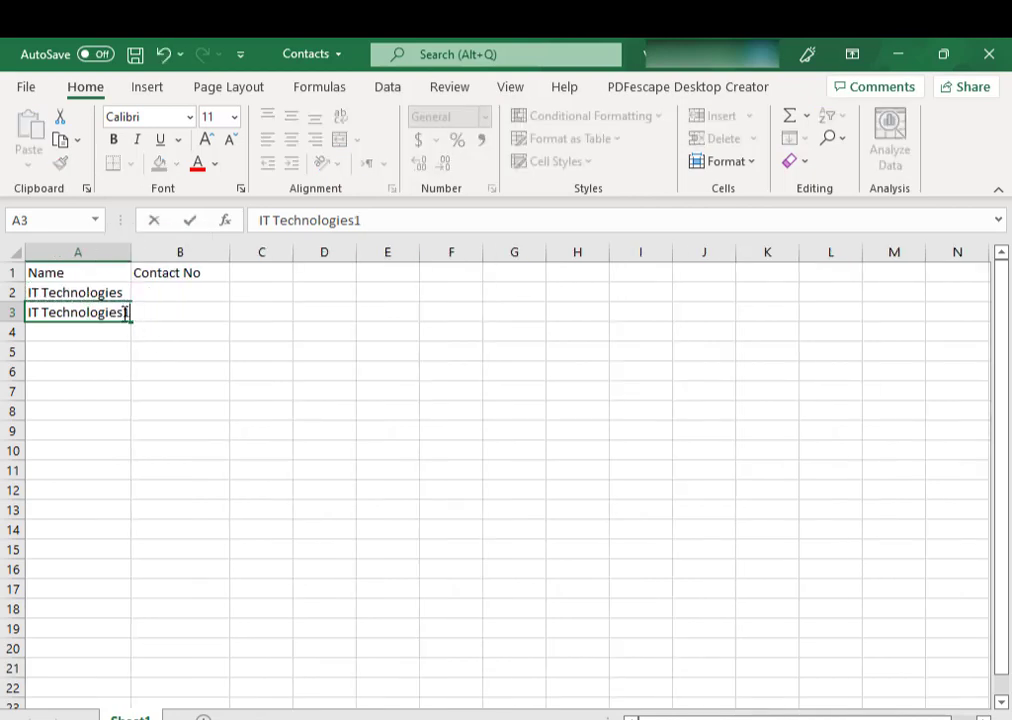
pyautogui.press('Return')
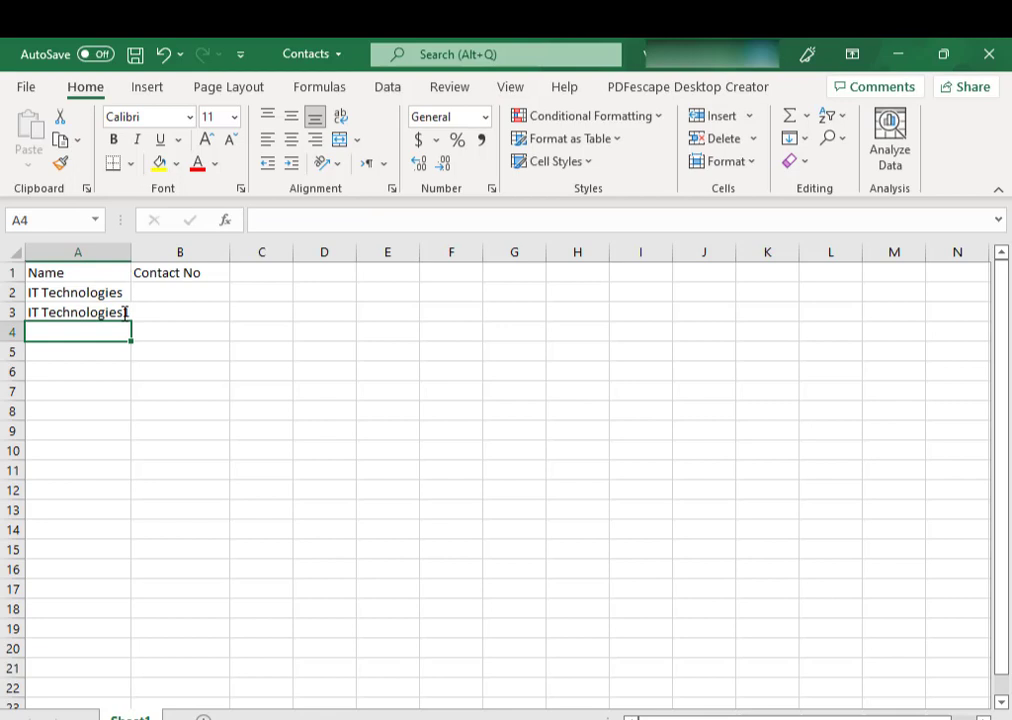
# - Paste IT Technologies into cells A4 and A5
pyautogui.click(104, 312)
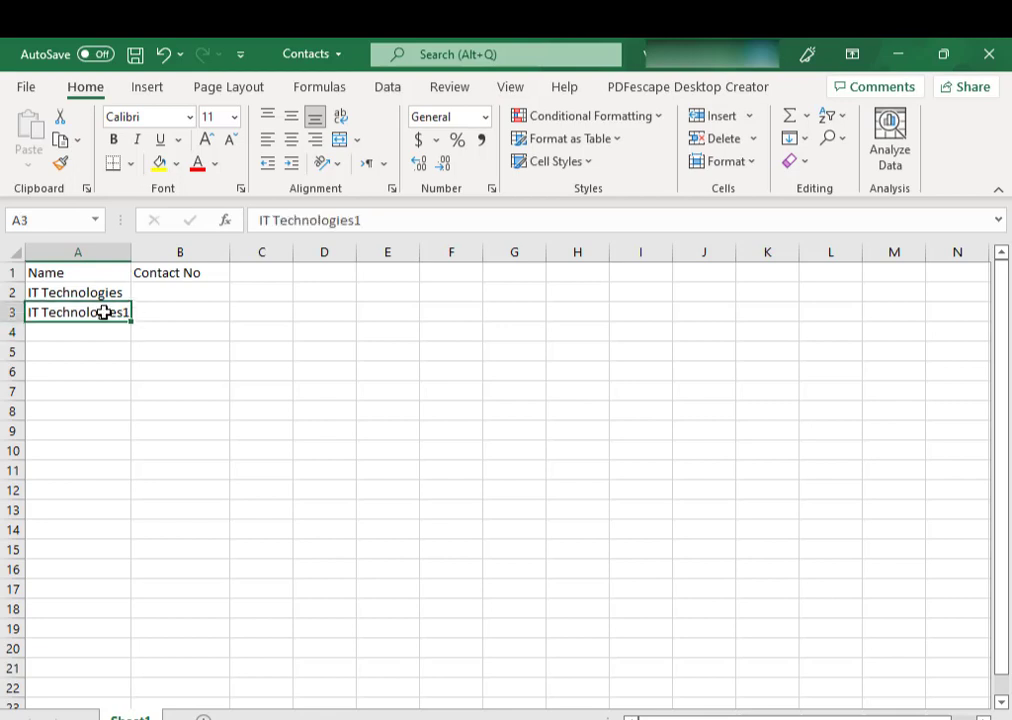
pyautogui.click(100, 291)
pyautogui.hotkey('ctrl', 'c')
pyautogui.hotkey('ctrl', 'v')
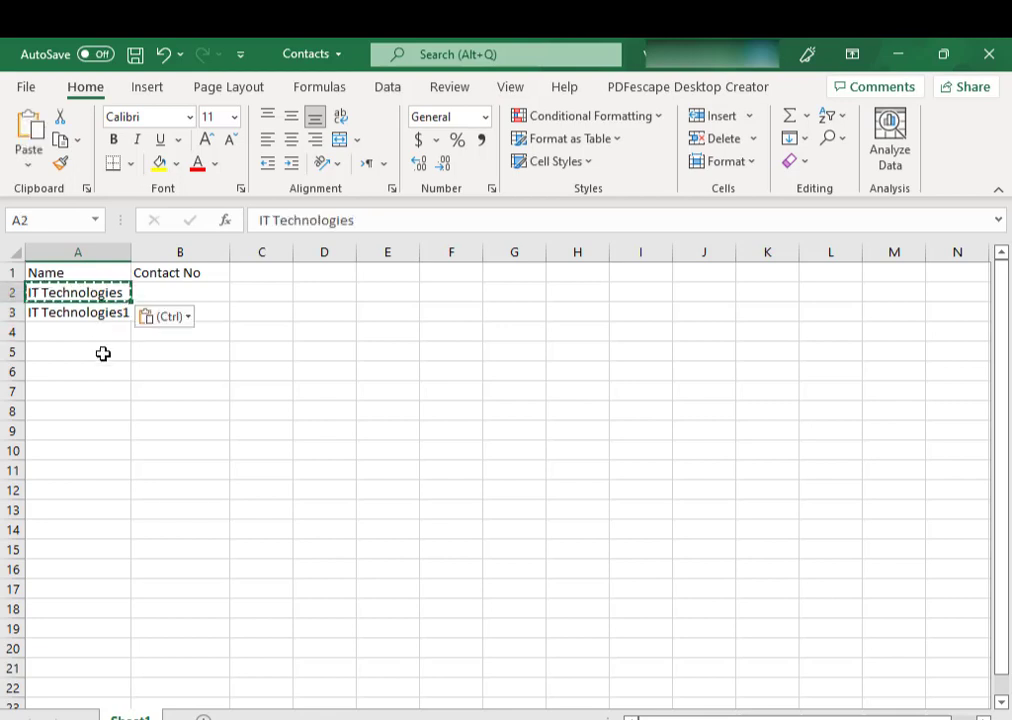
pyautogui.click(88, 333)
pyautogui.hotkey('ctrl', 'v')
pyautogui.click(82, 350)
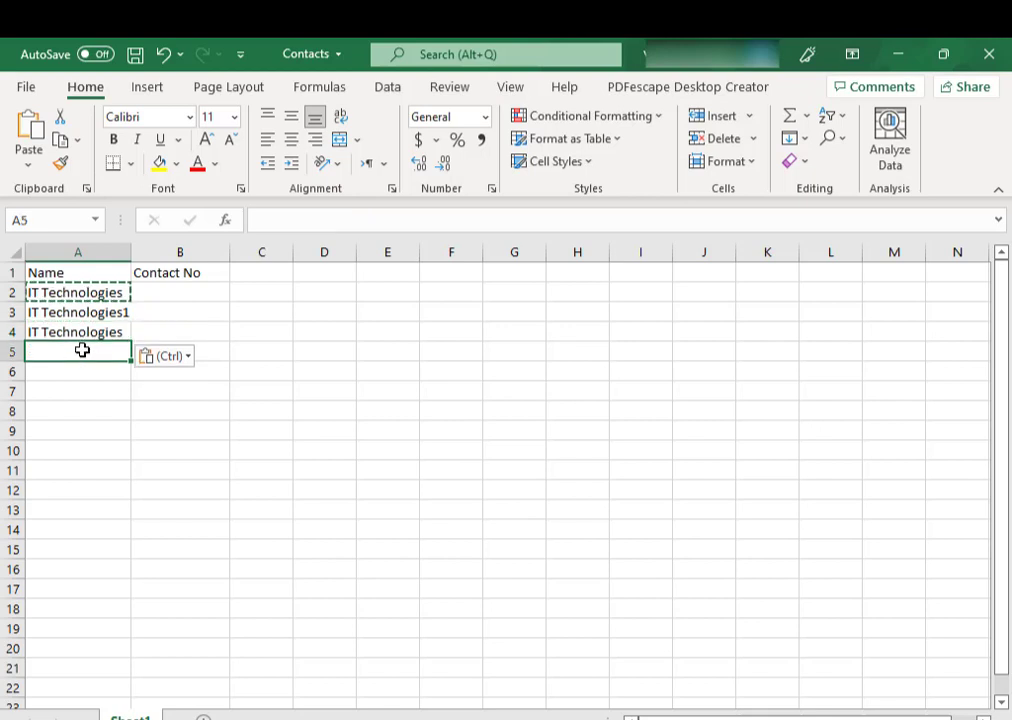
pyautogui.hotkey('ctrl', 'v')
# - Append 2 and 3 to the names in A4 and A5
pyautogui.click(117, 333)
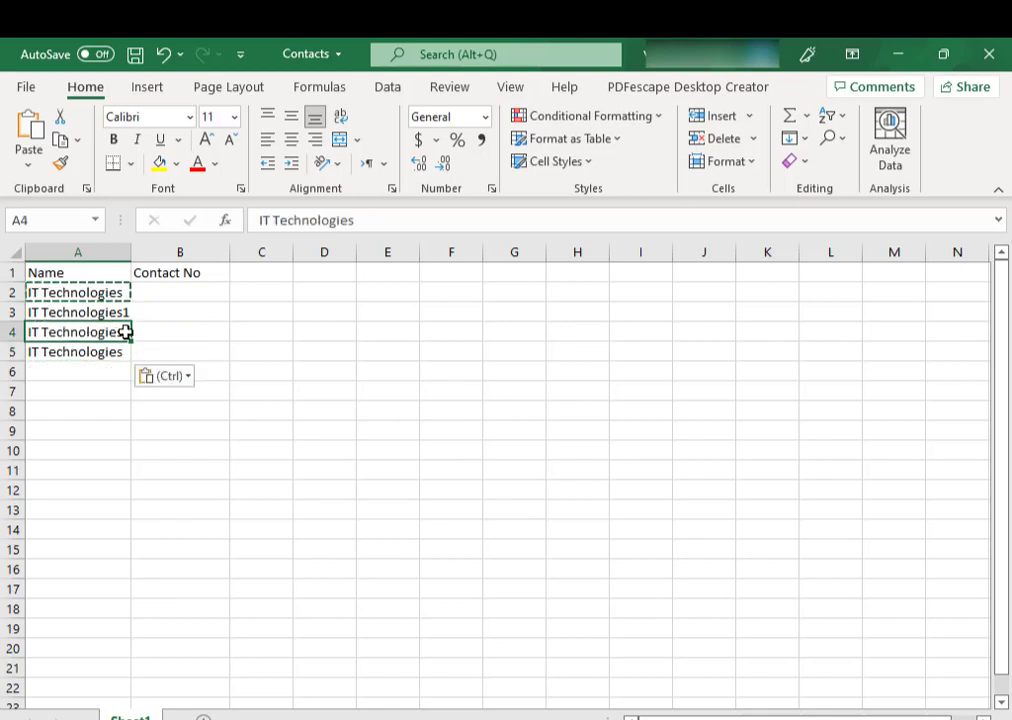
pyautogui.doubleClick(126, 332)
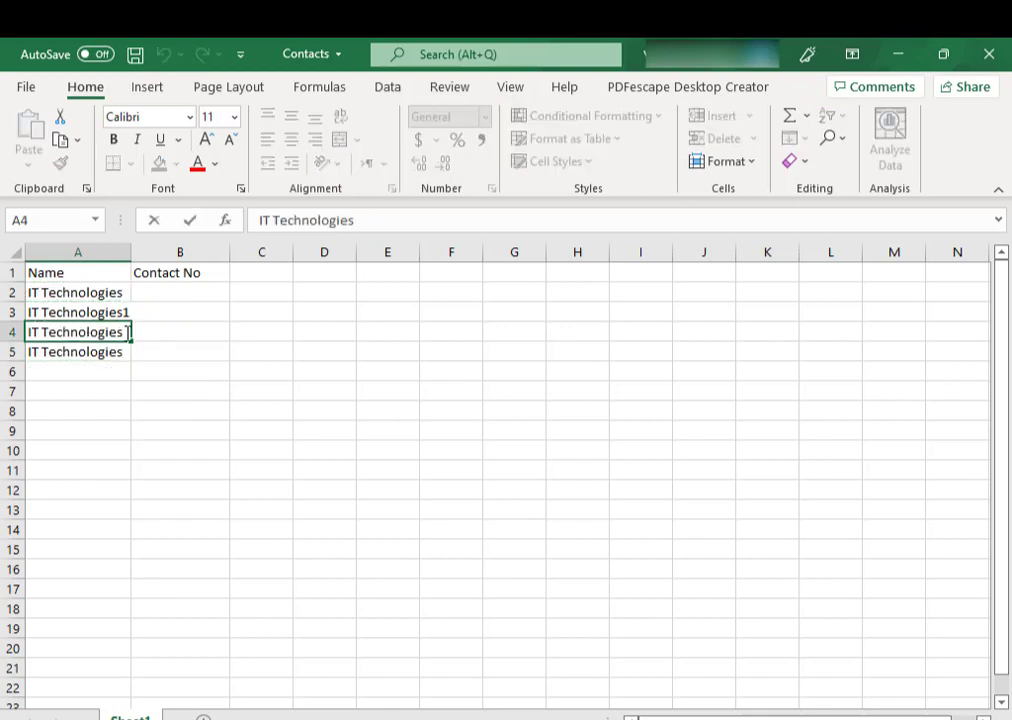
pyautogui.write('2')
pyautogui.click(128, 351)
pyautogui.doubleClick(127, 351)
pyautogui.write('3')
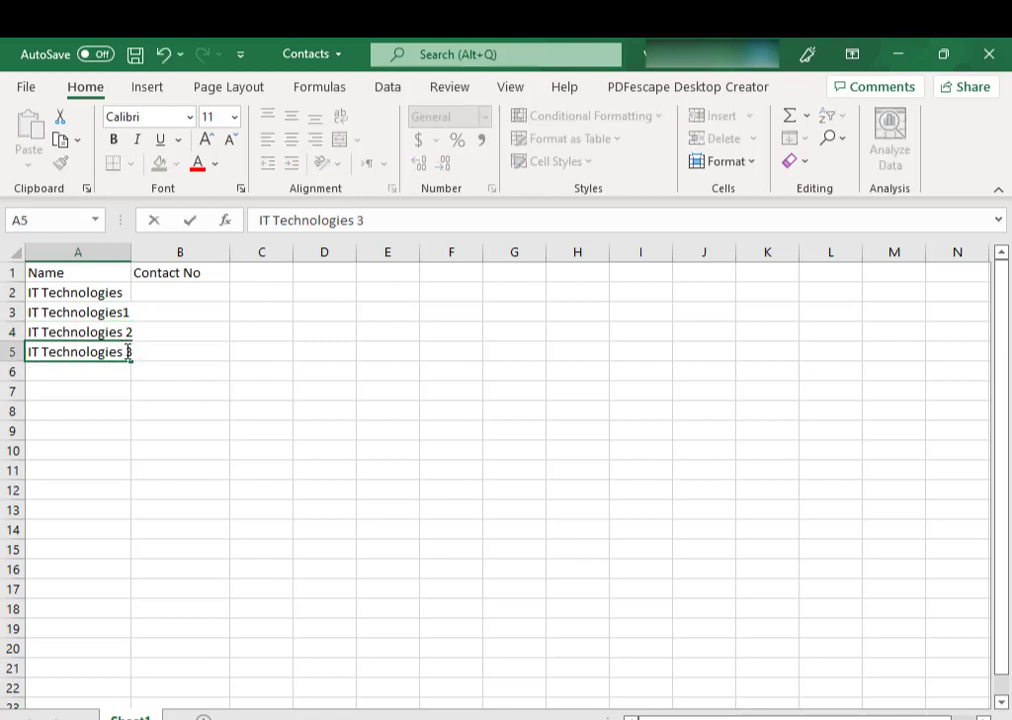
pyautogui.click(147, 291)
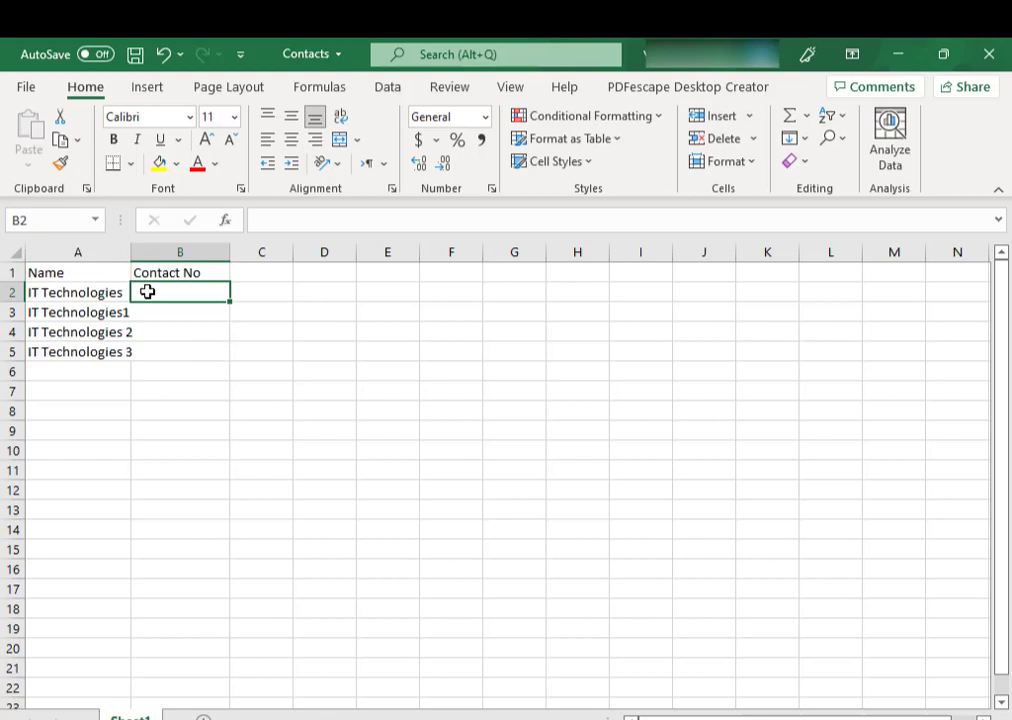
pyautogui.click(485, 117)
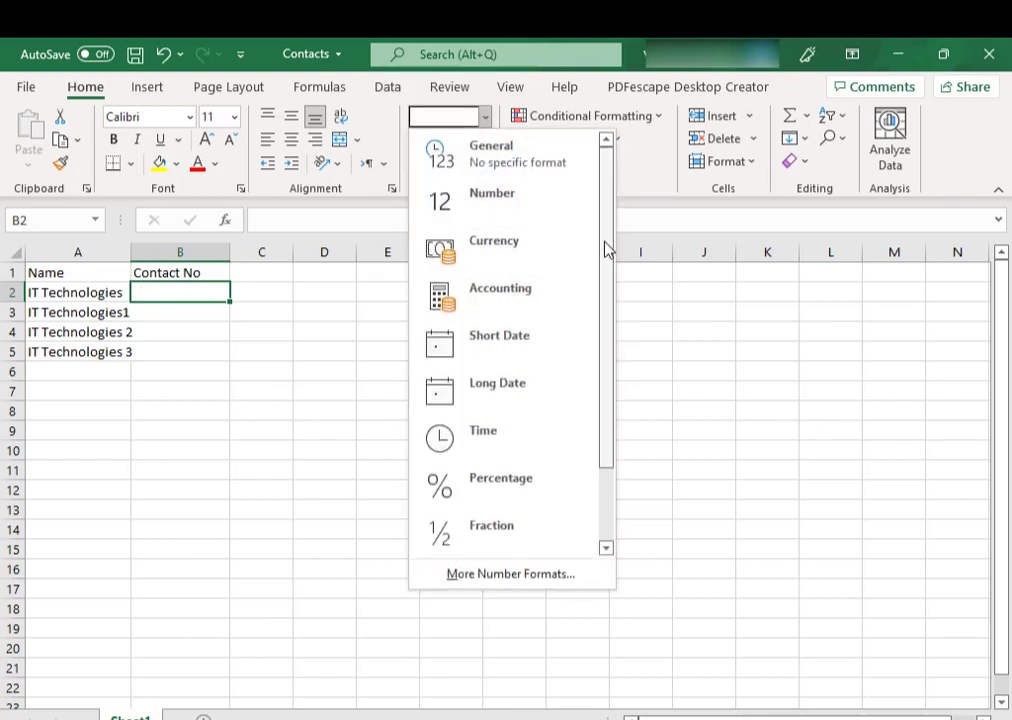
pyautogui.moveTo(605, 248); pyautogui.dragTo(612, 420)
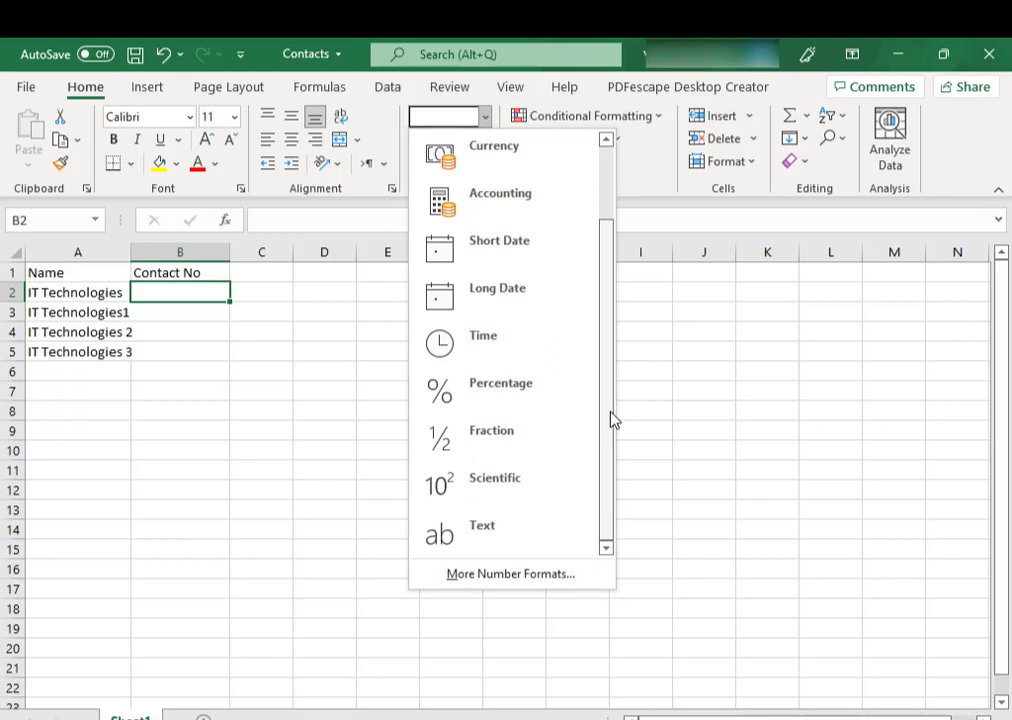
pyautogui.click(484, 548)
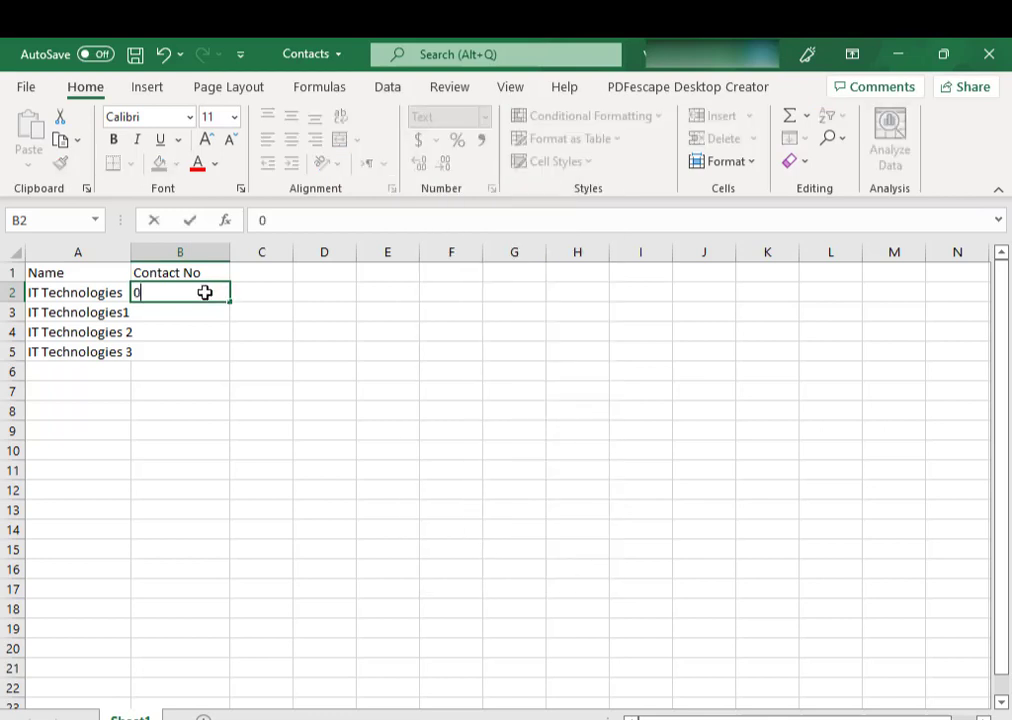
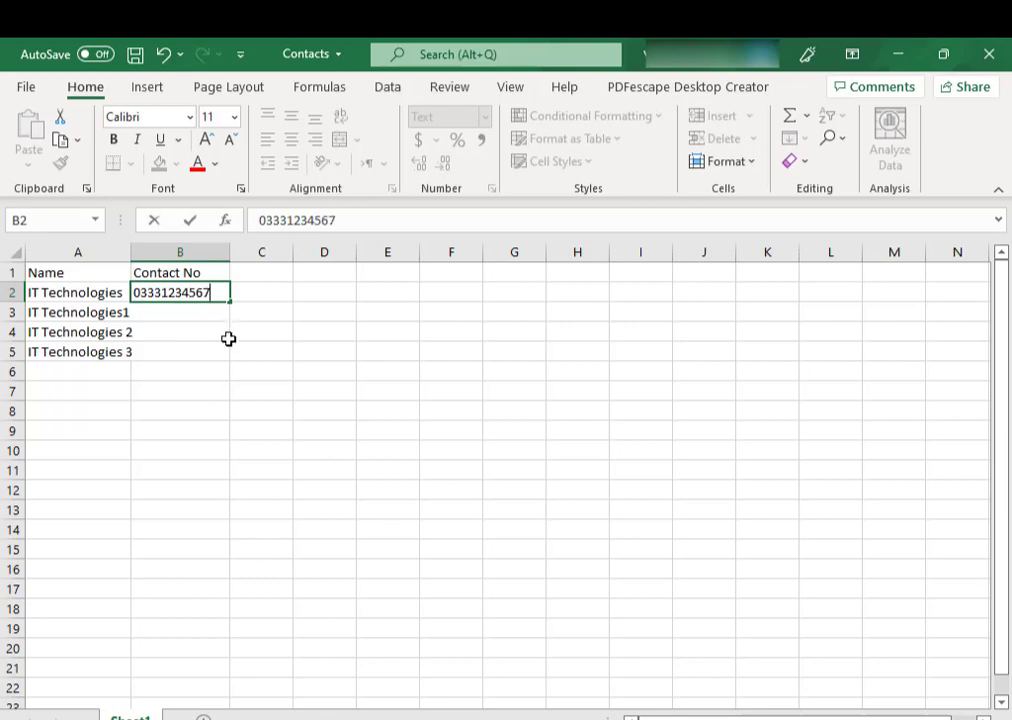
pyautogui.click(226, 337)
pyautogui.click(212, 292)
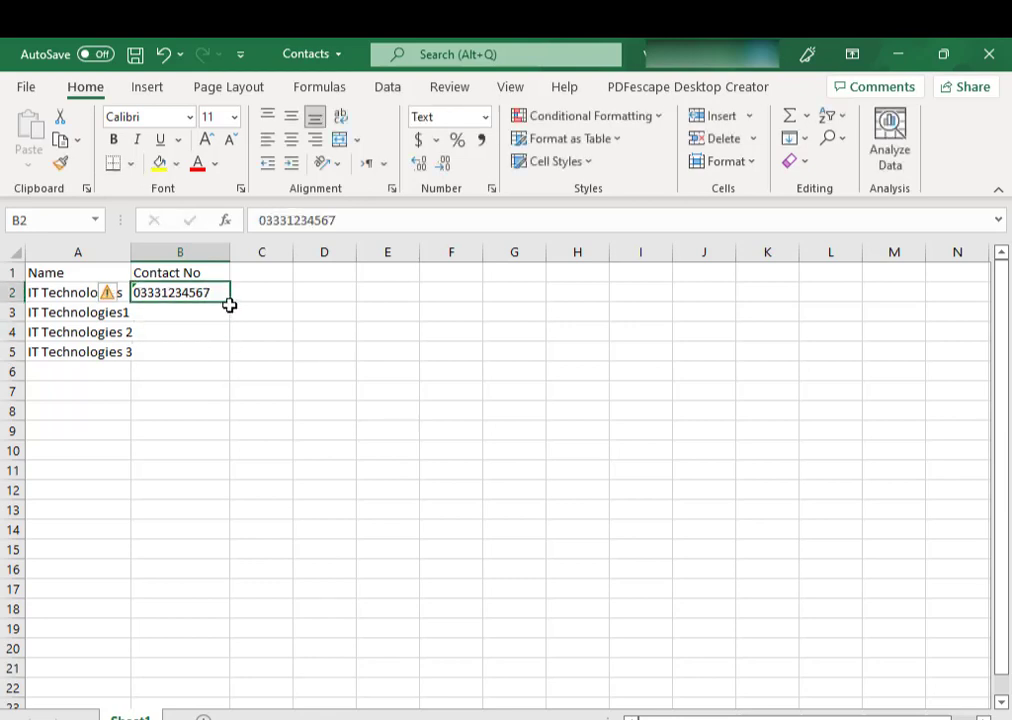
pyautogui.moveTo(230, 301); pyautogui.dragTo(221, 361)
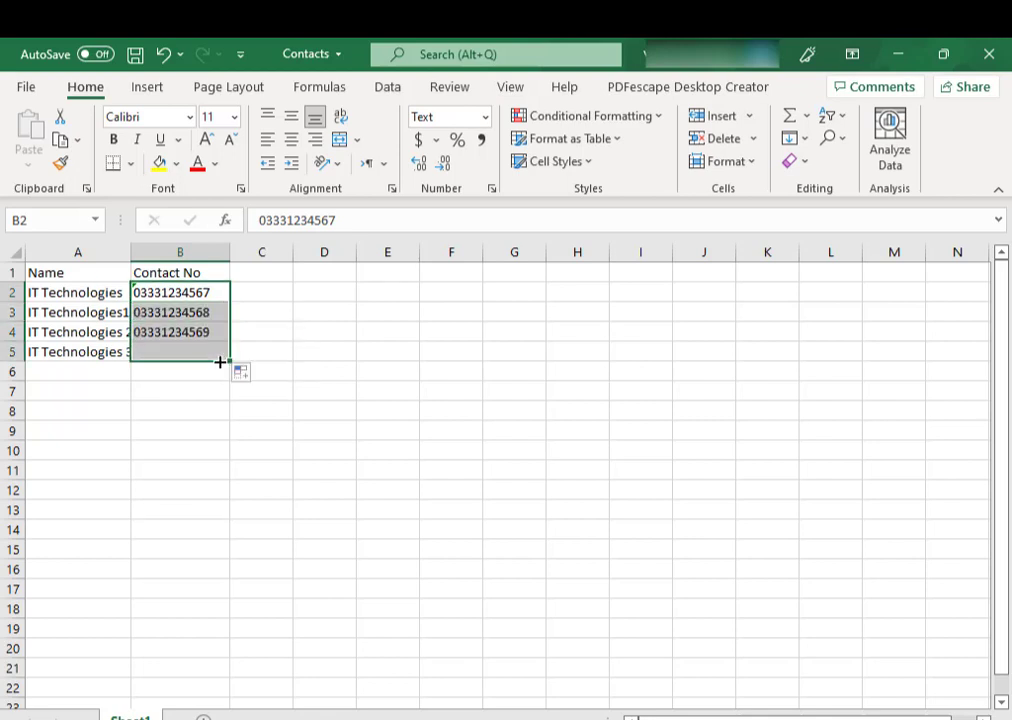
pyautogui.doubleClick(131, 251)
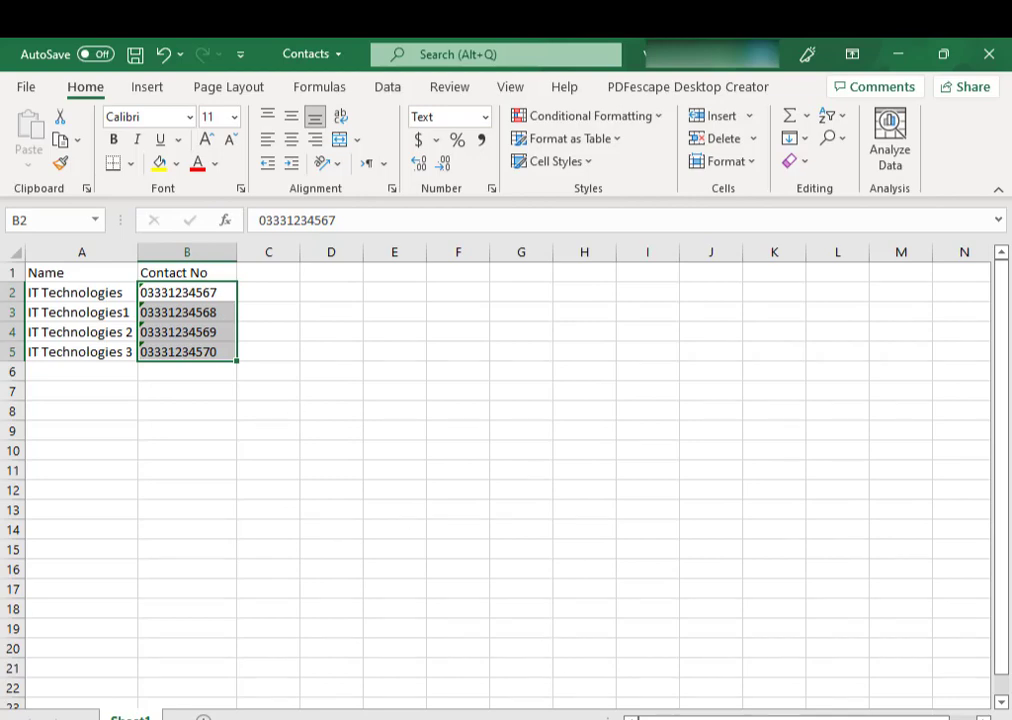
pyautogui.hotkey('alt', 'Tab')
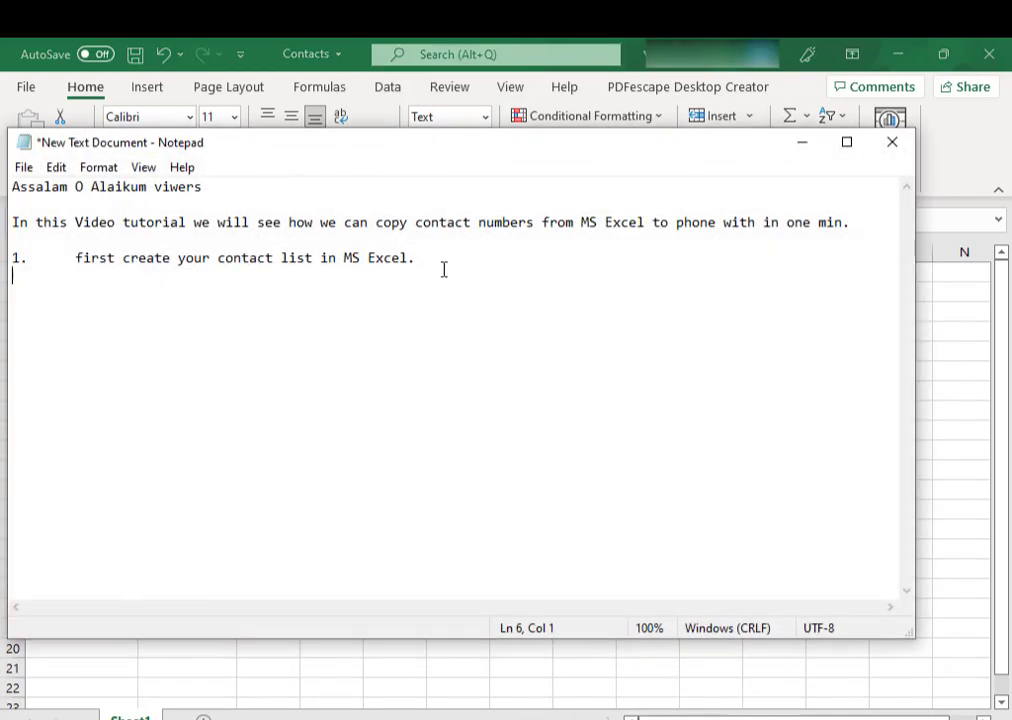
# - Add step '2.' reading 'Now save MS Excel file save as CSV file.'
pyautogui.click(442, 263)
pyautogui.press('Return')
pyautogui.write('2.')
pyautogui.press('Tab')
pyautogui.write('Now sav')
pyautogui.press('BackSpace')
pyautogui.write('ave MS E')
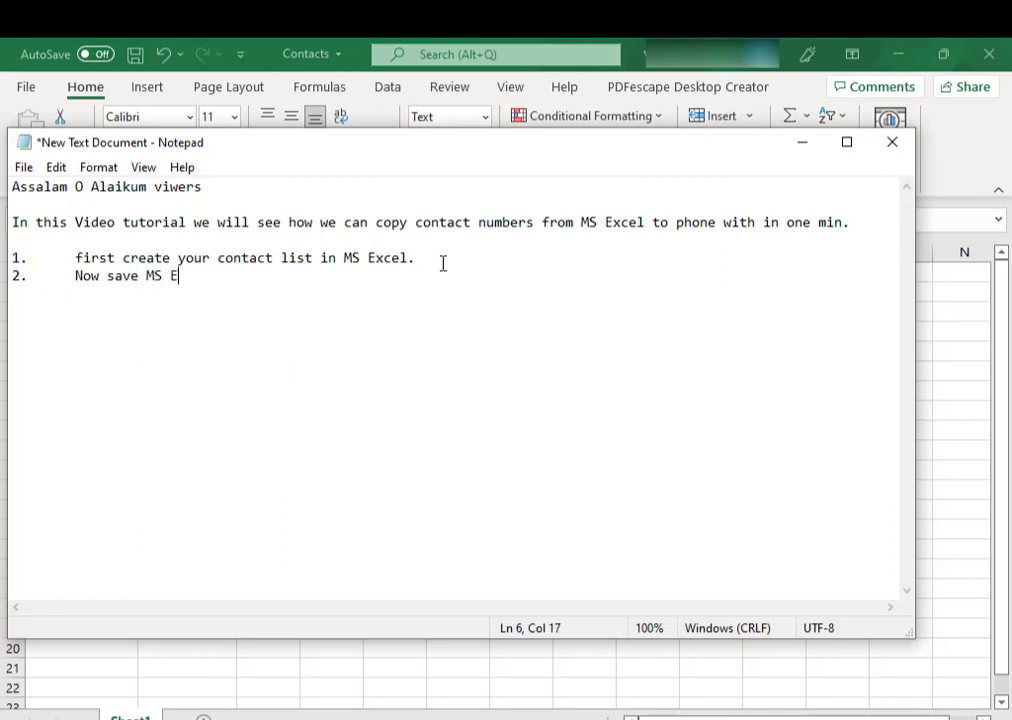
pyautogui.write('xcell')
pyautogui.press('BackSpace')
pyautogui.write('fie')
pyautogui.press('BackSpace')
pyautogui.press('BackSpace')
pyautogui.write('i')
pyautogui.press('BackSpace')
pyautogui.write('ile')
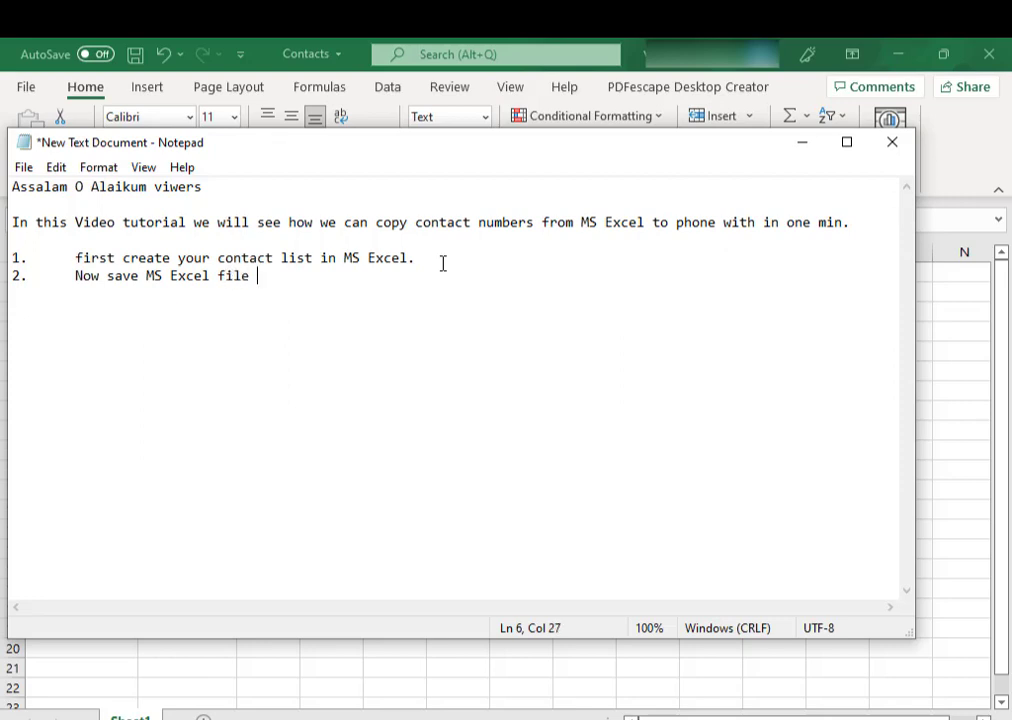
pyautogui.write(' save as CSV file')
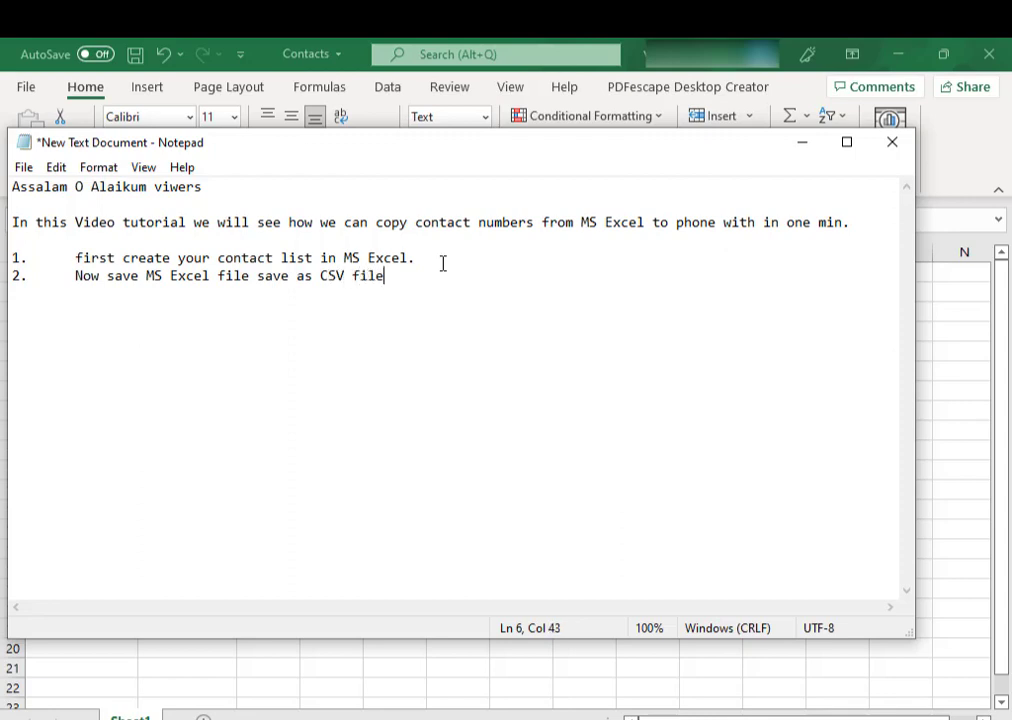
pyautogui.write('.')
# - Start numbered step '3.' and minimize Notepad
pyautogui.press('Return')
pyautogui.write('3.')
pyautogui.press('Tab')
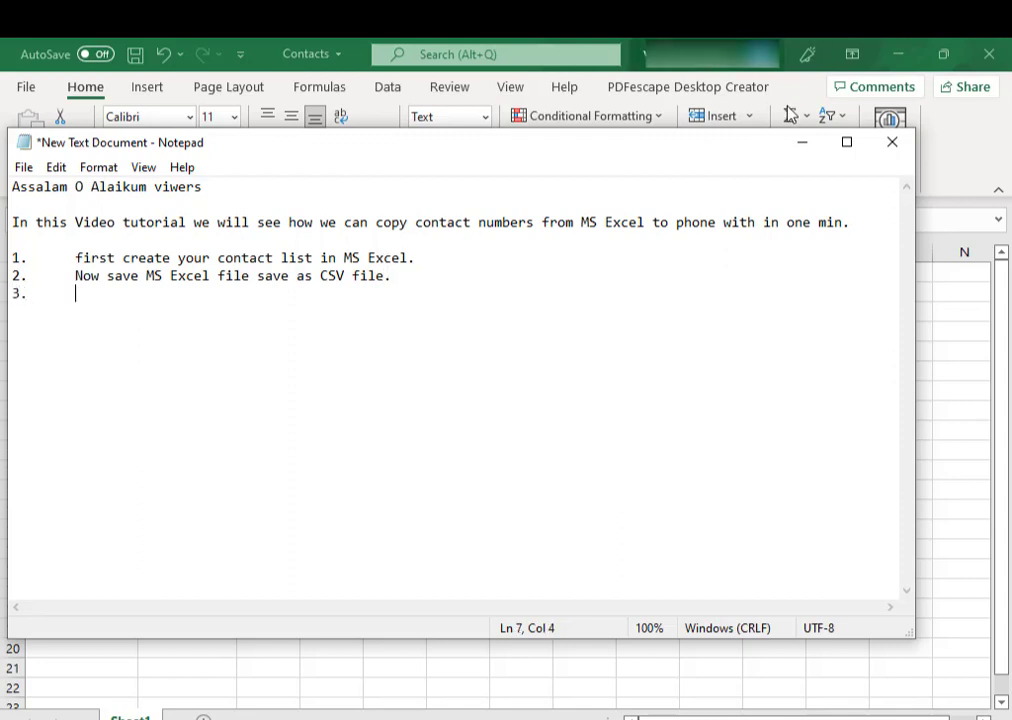
pyautogui.click(801, 142)
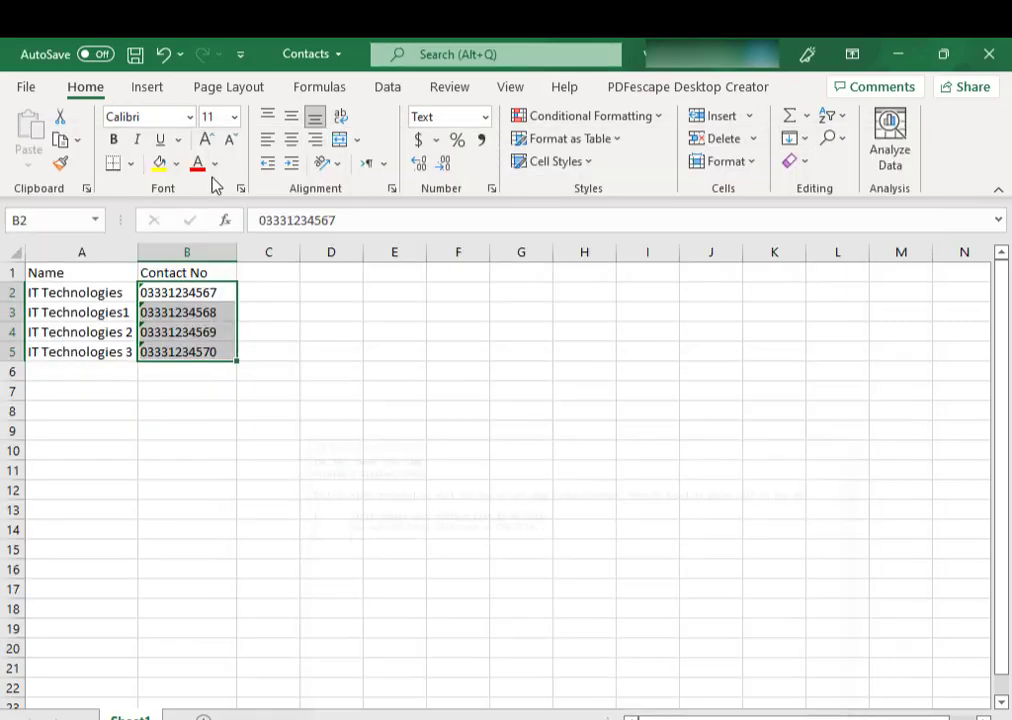
# - Save Contacts as CSV (Comma delimited) (*.csv) via Save As, then close Excel
pyautogui.click(34, 92)
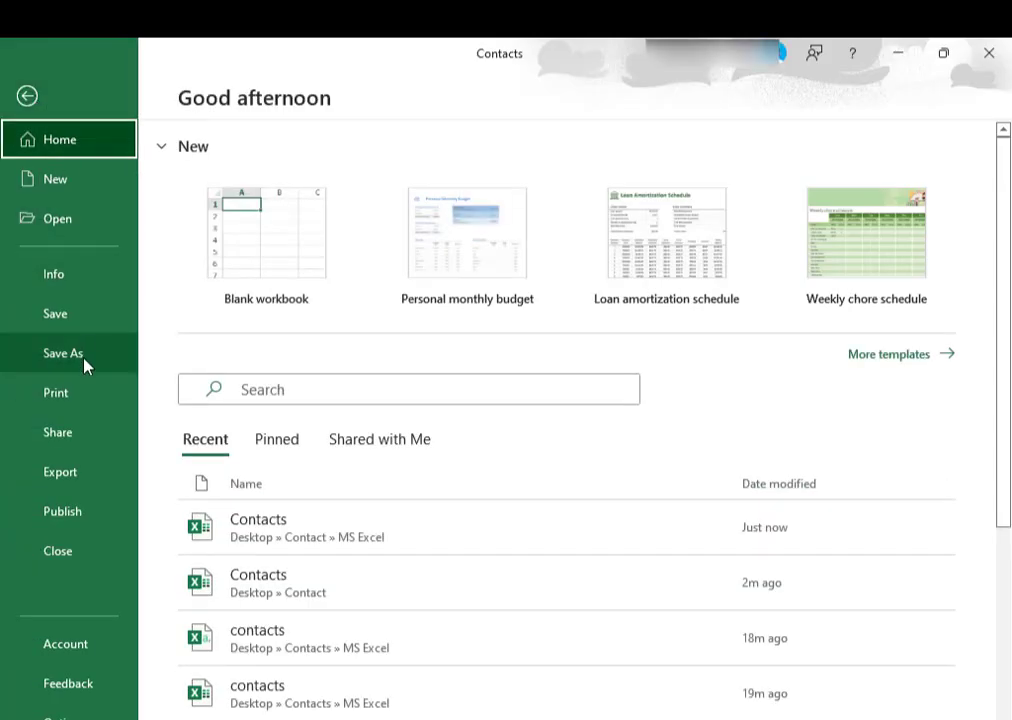
pyautogui.click(84, 362)
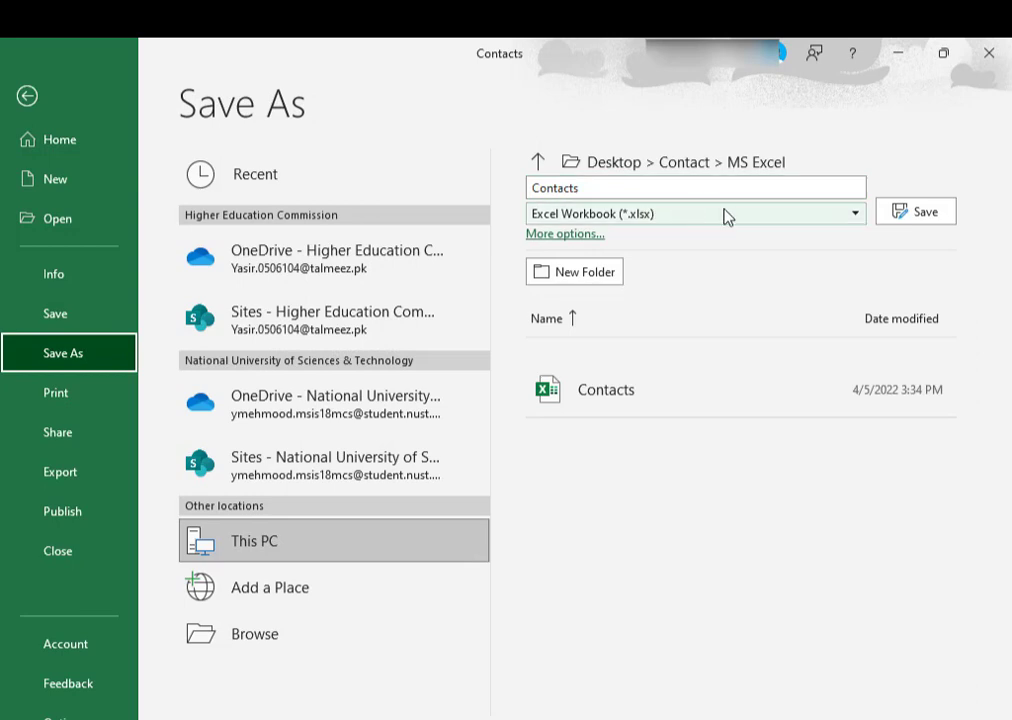
pyautogui.click(842, 214)
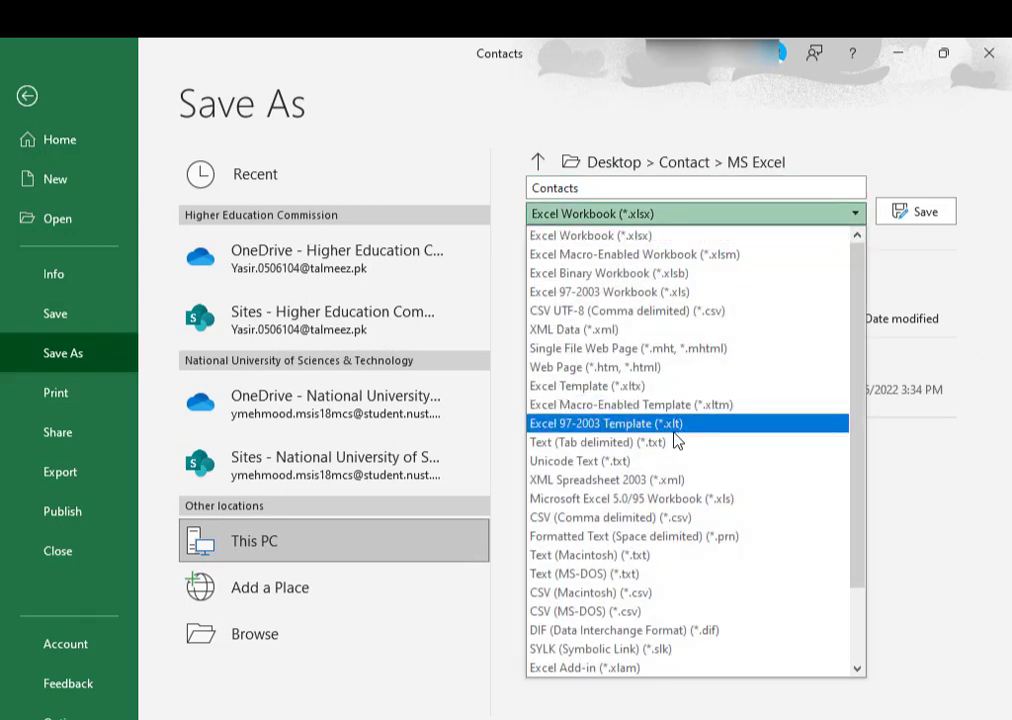
pyautogui.click(666, 518)
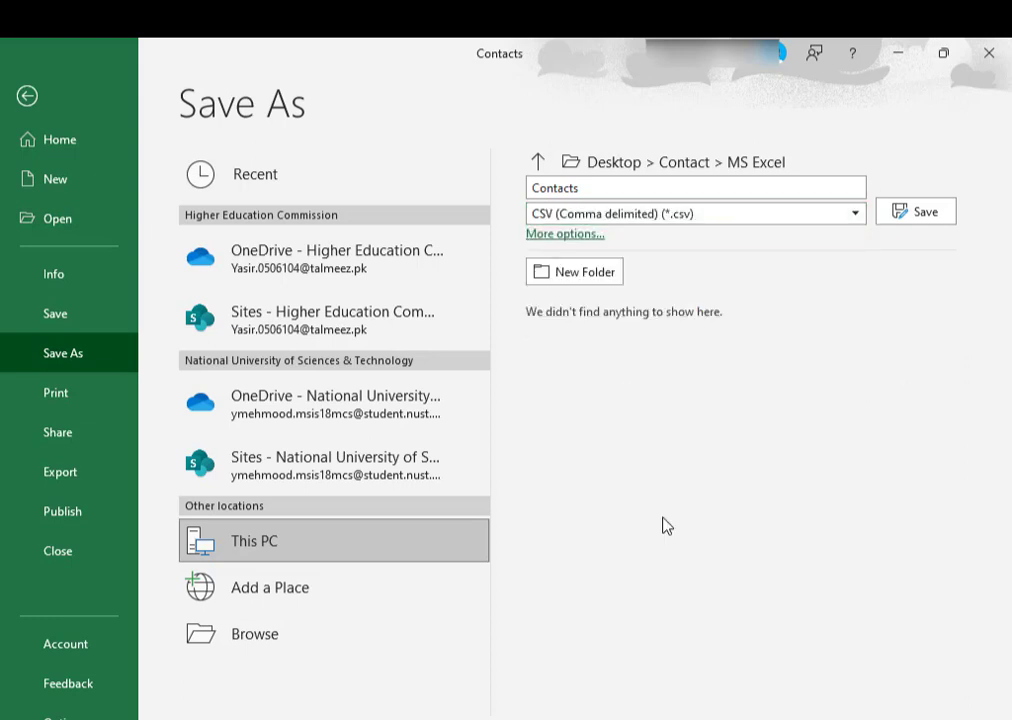
pyautogui.click(914, 212)
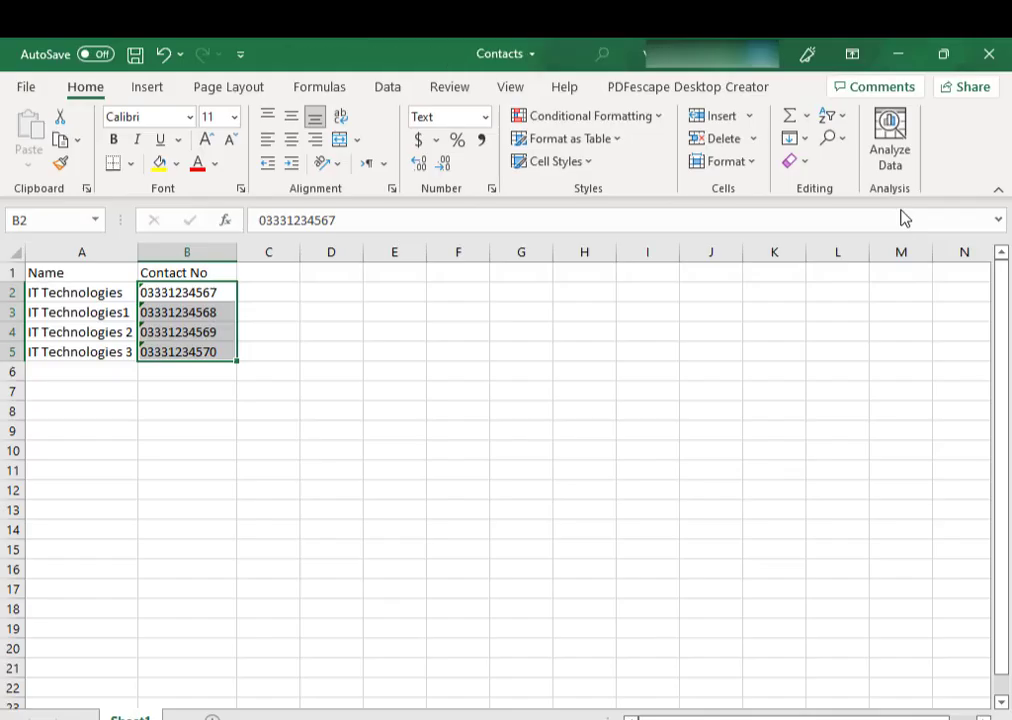
pyautogui.click(677, 485)
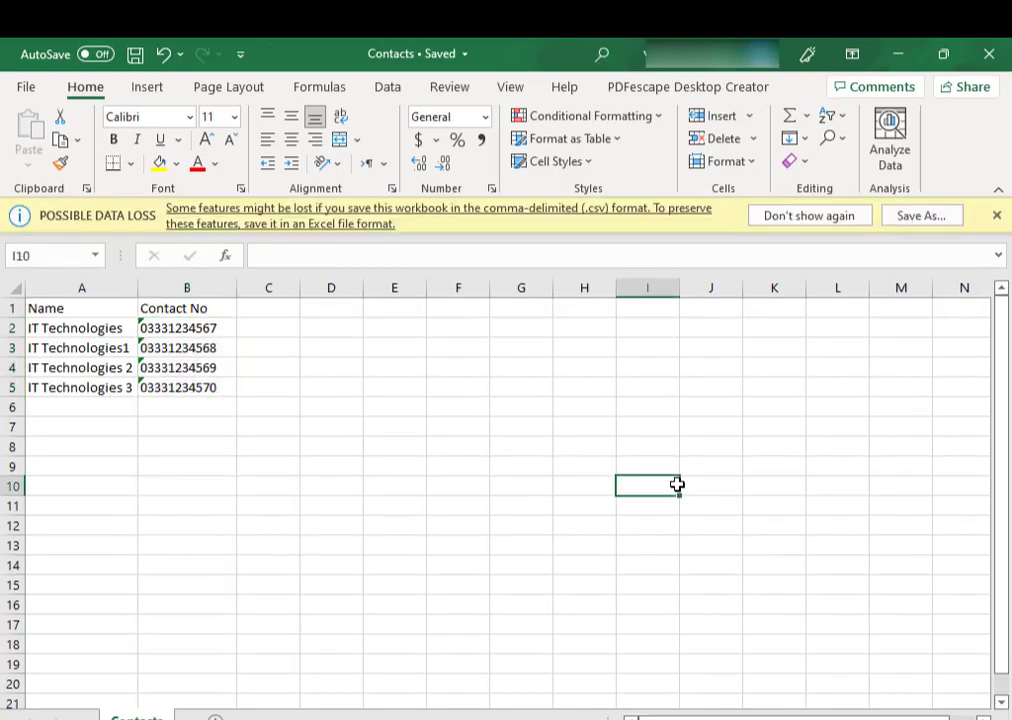
pyautogui.click(993, 55)
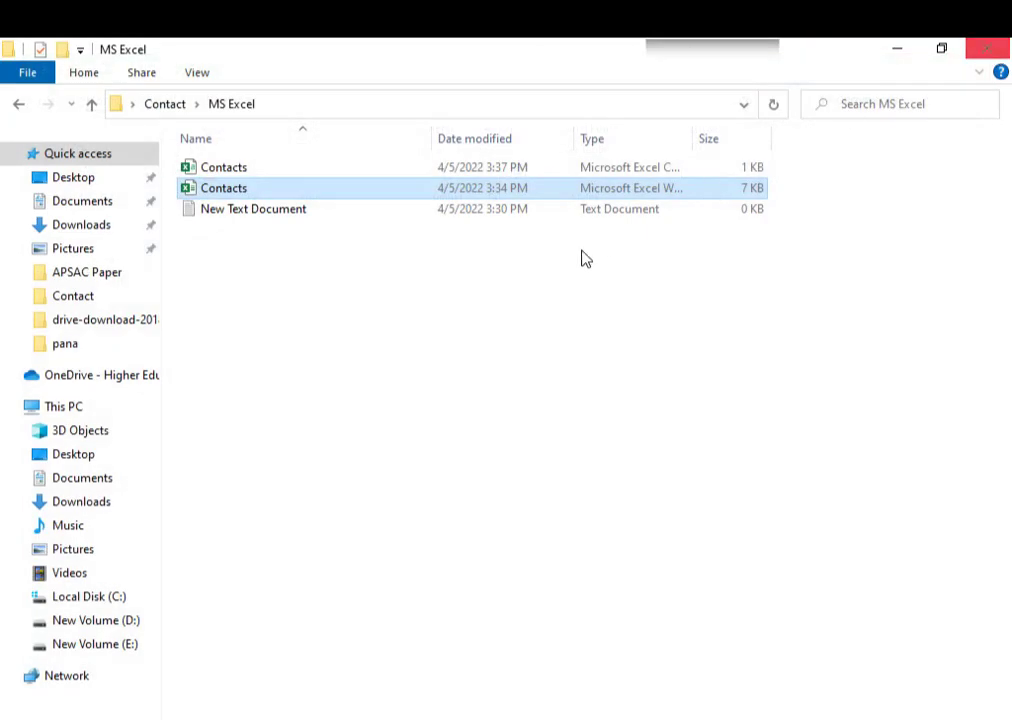
# - Select the Contacts CSV file, widen the Type column, and bring Notepad back up
pyautogui.click(263, 170)
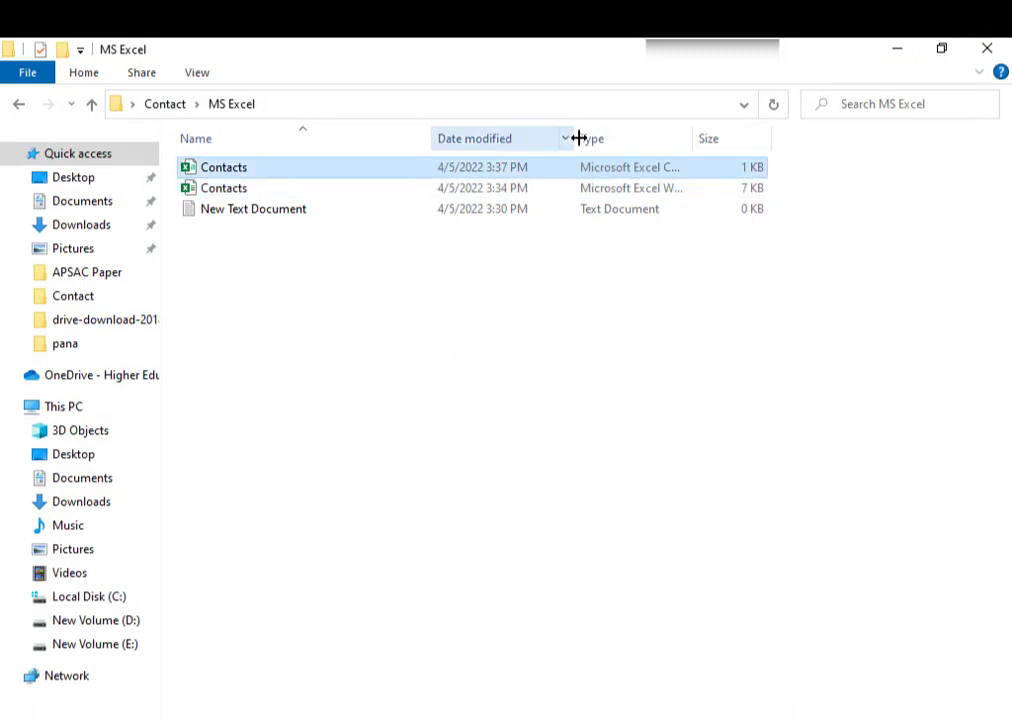
pyautogui.moveTo(578, 138); pyautogui.dragTo(549, 135)
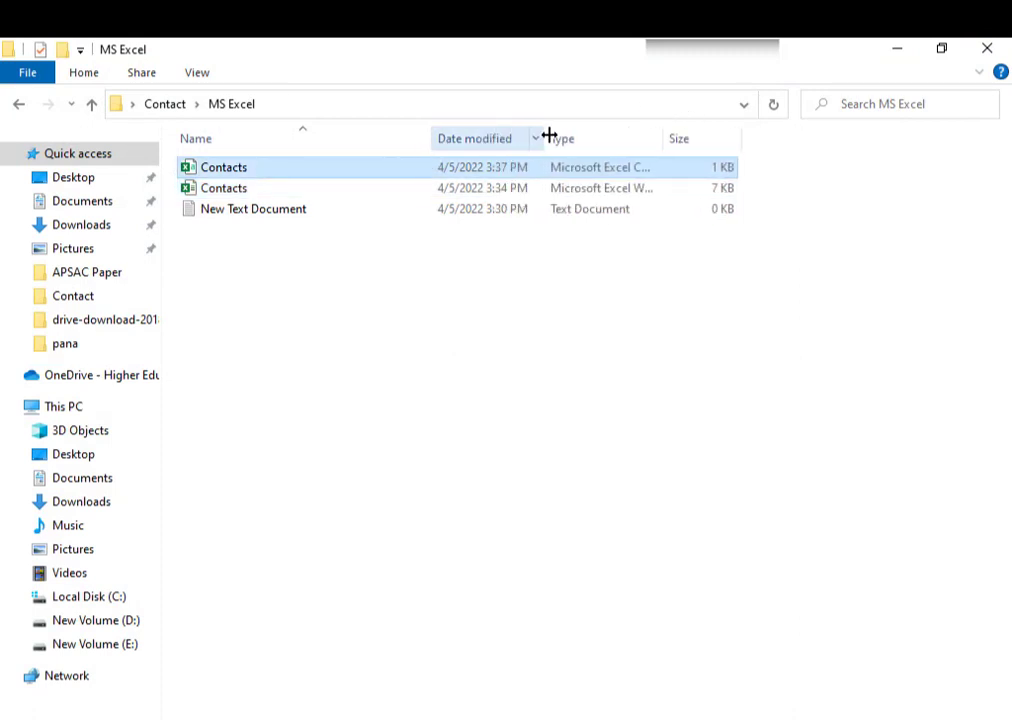
pyautogui.moveTo(660, 138); pyautogui.dragTo(805, 149)
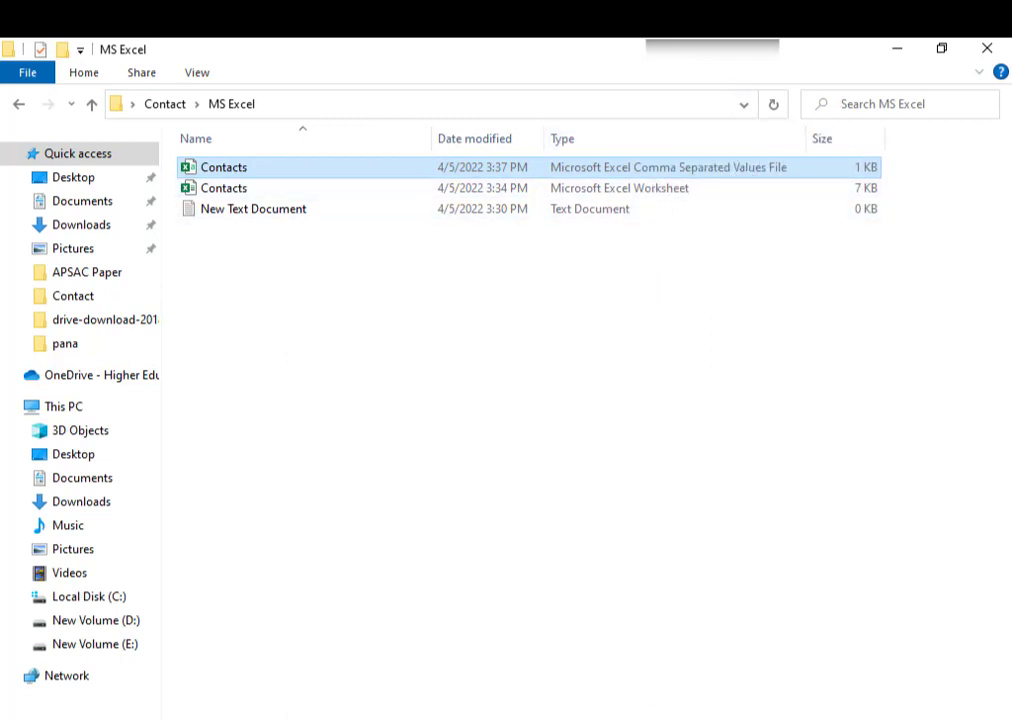
pyautogui.moveTo(630, 719)
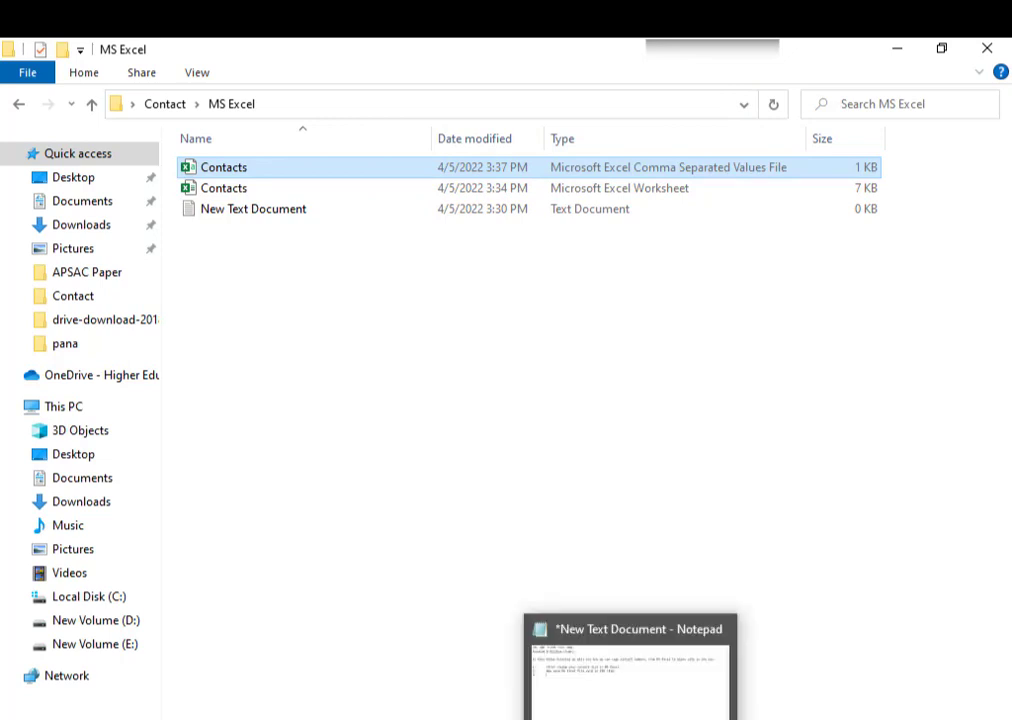
pyautogui.click(630, 670)
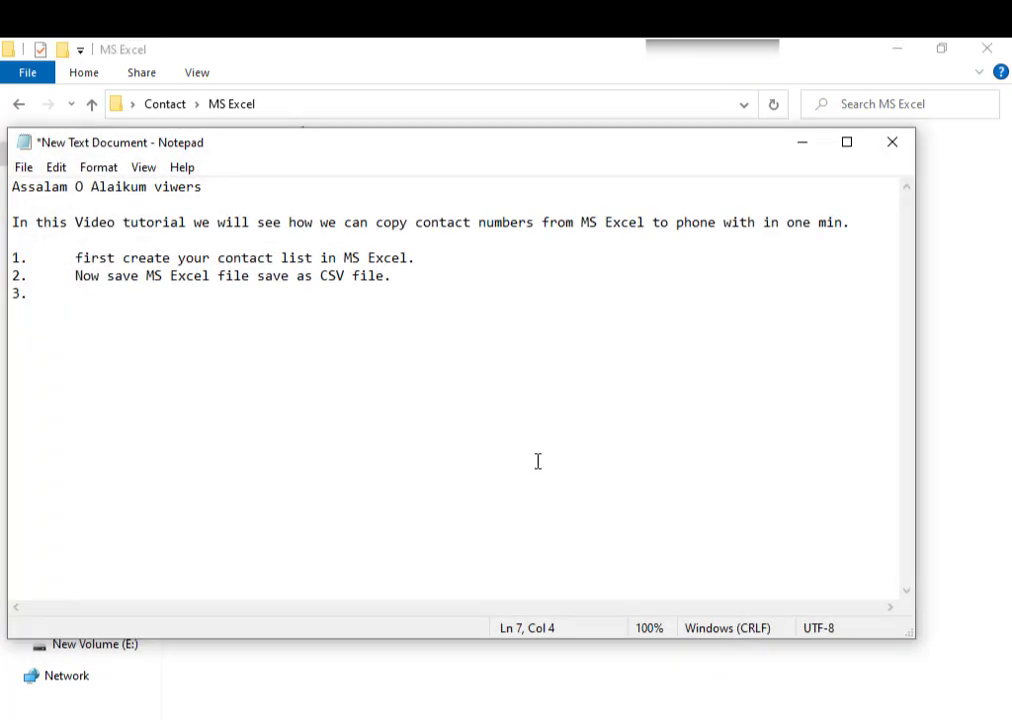
# - Complete step 3 with 'Top file is a CSV file'
pyautogui.write('TOp')
pyautogui.press('BackSpace')
pyautogui.press('BackSpace')
pyautogui.press('BackSpace')
pyautogui.write('op file is a ')
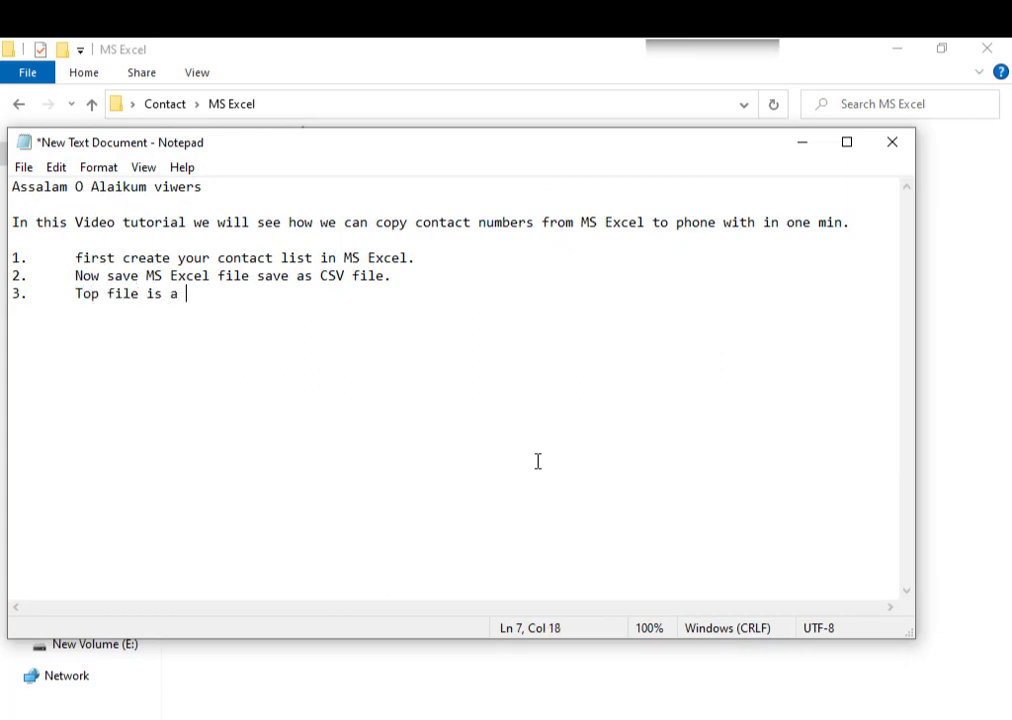
pyautogui.write('CSV file')
# - Add step 4: 'Now open contacts folder. It is available in windows by default'
pyautogui.press('Return')
pyautogui.write('now')
pyautogui.press('BackSpace')
pyautogui.press('BackSpace')
pyautogui.press('BackSpace')
pyautogui.press('BackSpace')
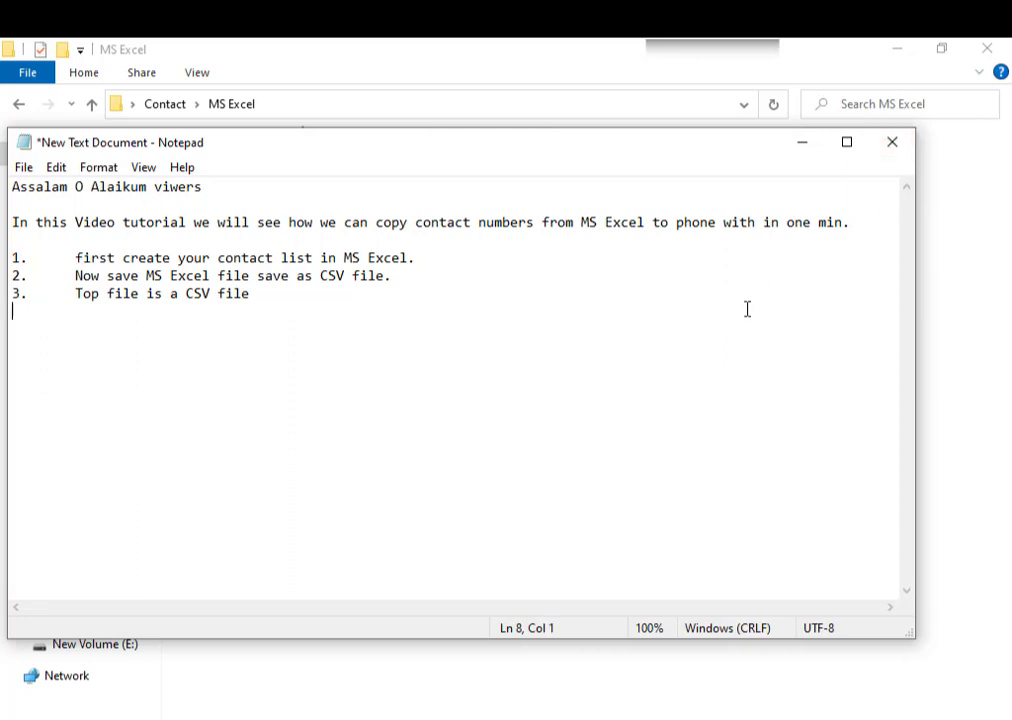
pyautogui.write('4/')
pyautogui.press('Tab')
pyautogui.write('Now open ')
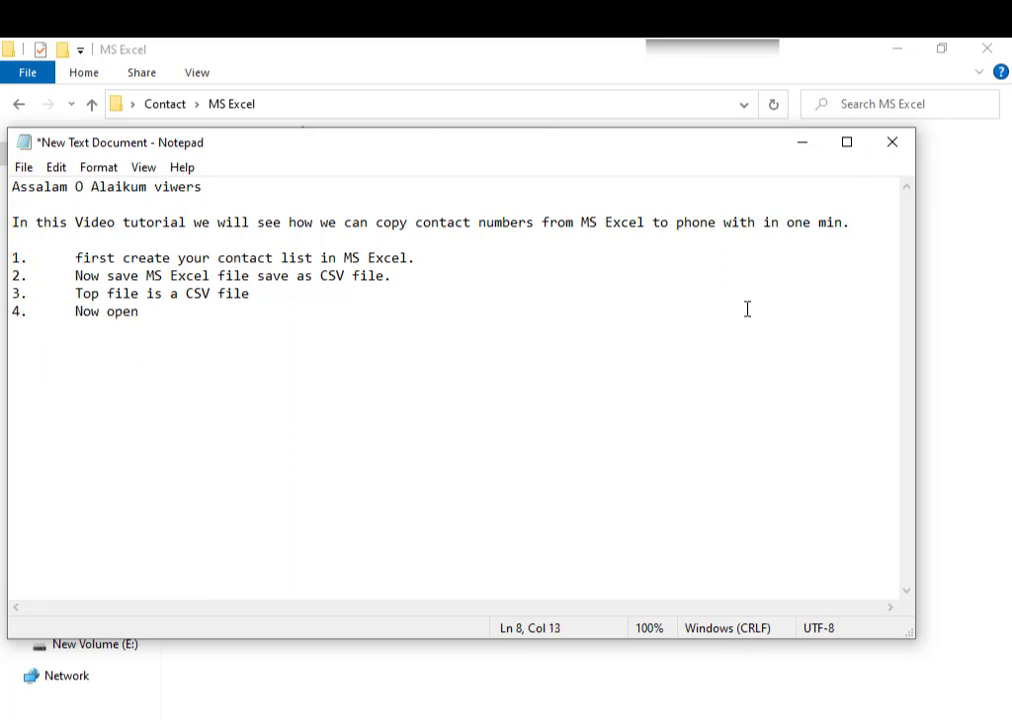
pyautogui.write('contacts')
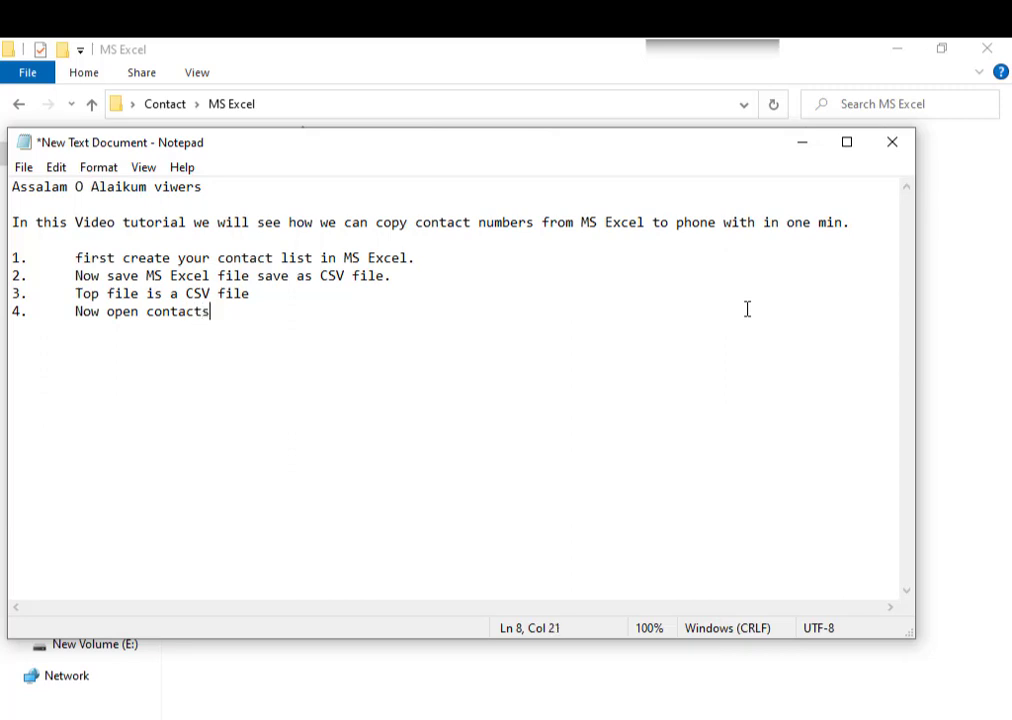
pyautogui.write(' folder')
pyautogui.write('. It is a')
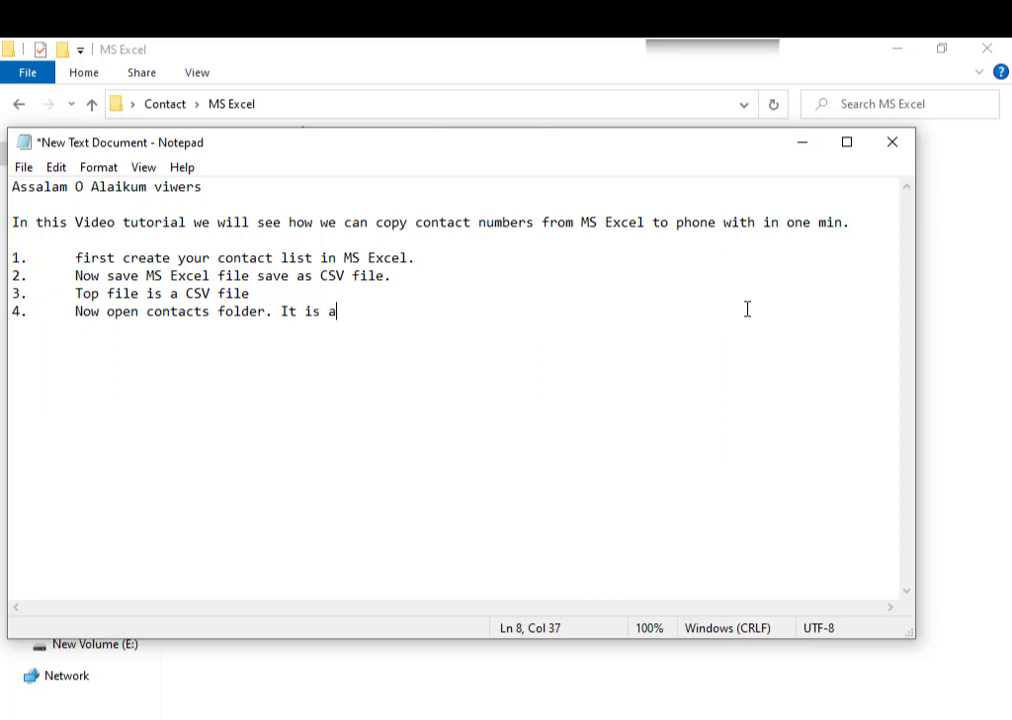
pyautogui.write('vailable ibn')
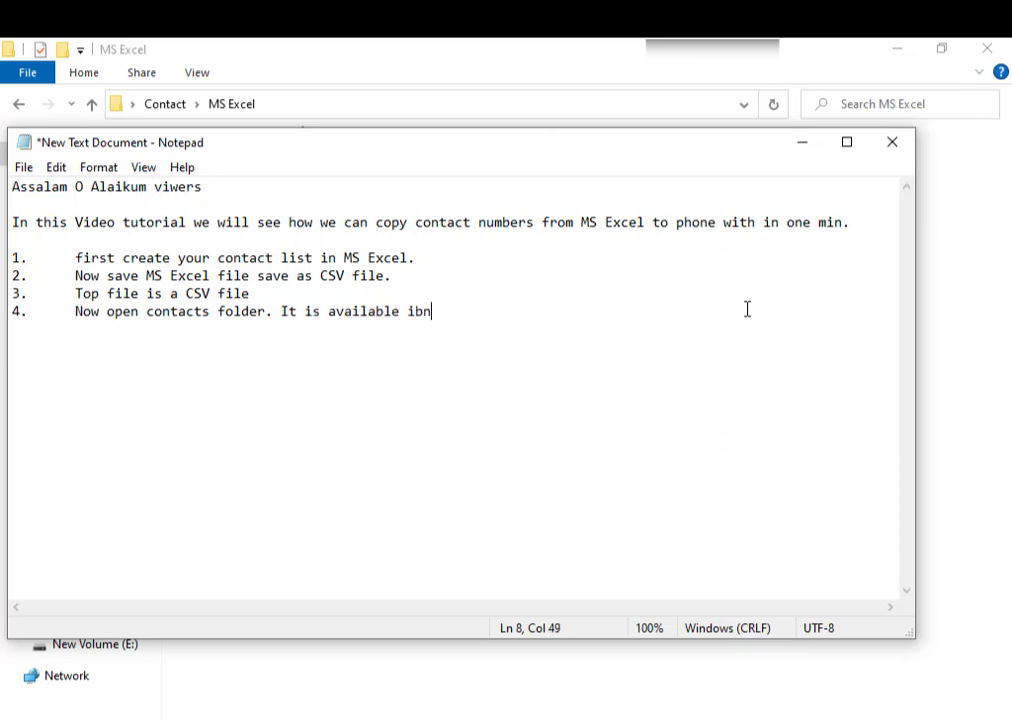
pyautogui.press('BackSpace')
pyautogui.press('BackSpace')
pyautogui.write('n')
pyautogui.write(' windos')
pyautogui.press('BackSpace')
pyautogui.press('BackSpace')
pyautogui.write('ows')
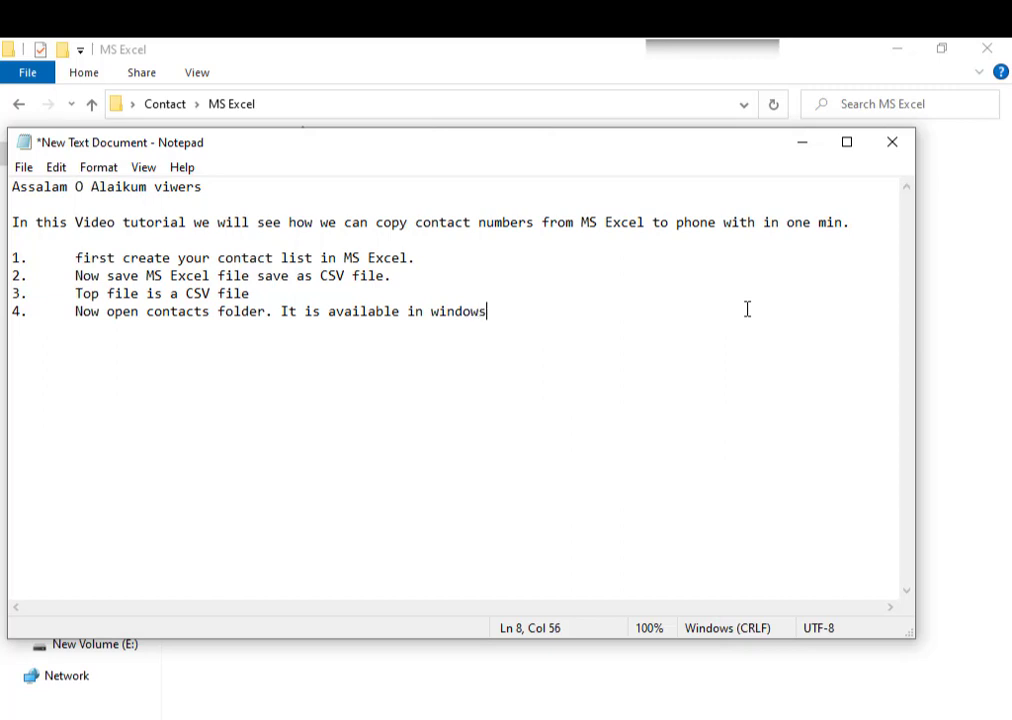
pyautogui.write(' by default')
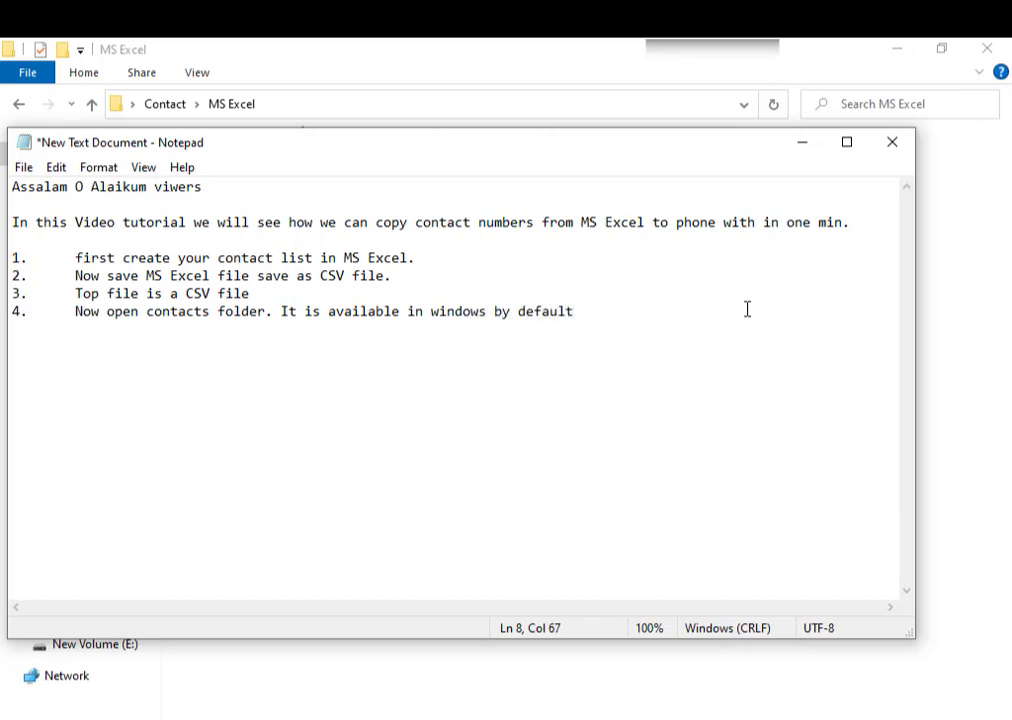
# - Begin numbered step '5.' and minimize Notepad
pyautogui.press('Return')
pyautogui.write('5.')
pyautogui.press('Tab')
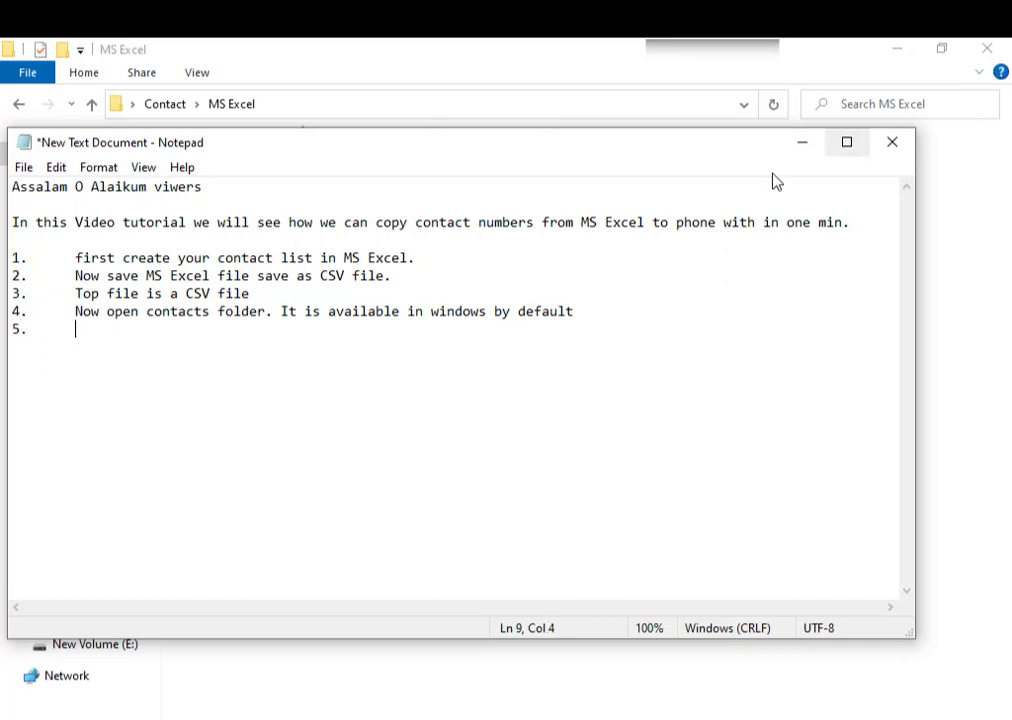
pyautogui.click(801, 142)
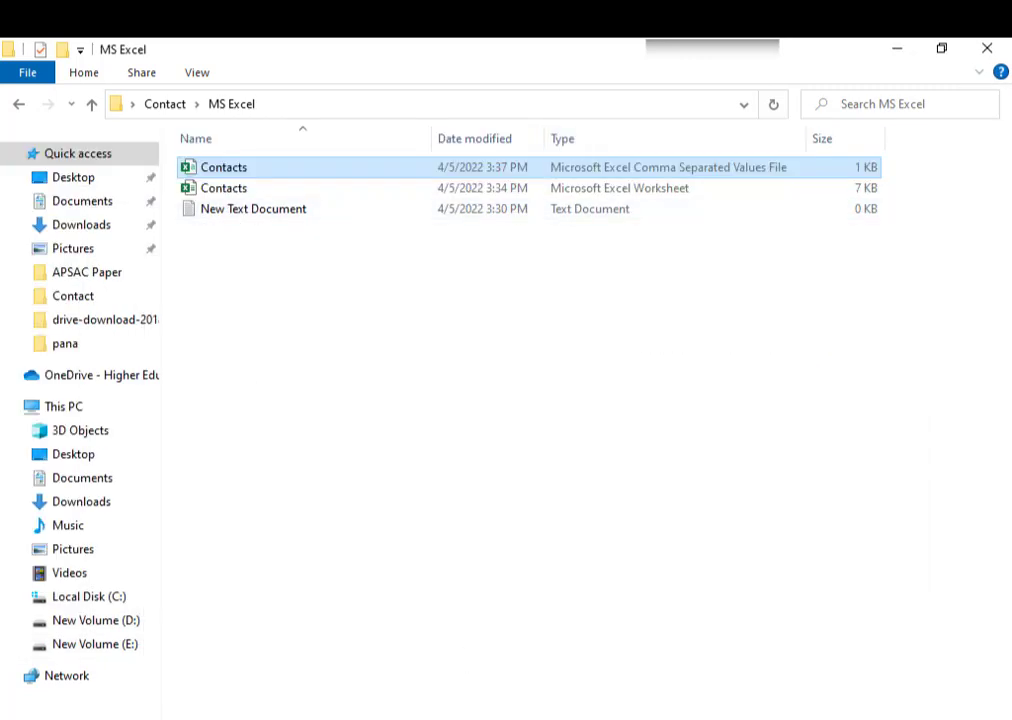
# - Open the Windows Contacts folder through search and permanently delete contacts Asd, Asd1 and Asd2
pyautogui.press('super')
pyautogui.write('con')
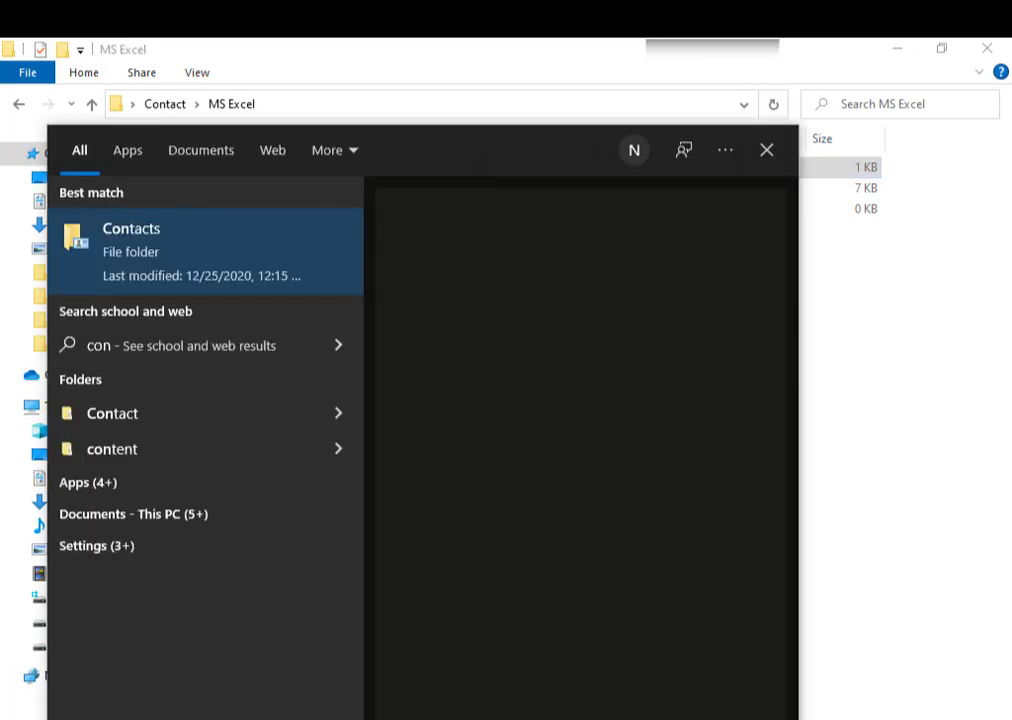
pyautogui.write('ta')
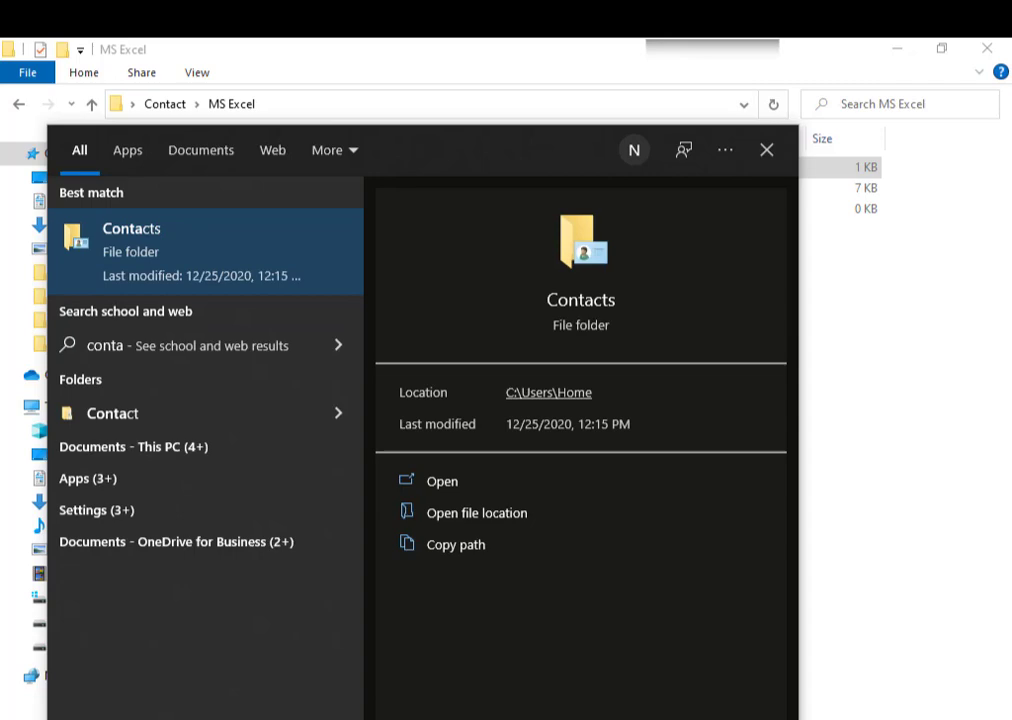
pyautogui.press('Return')
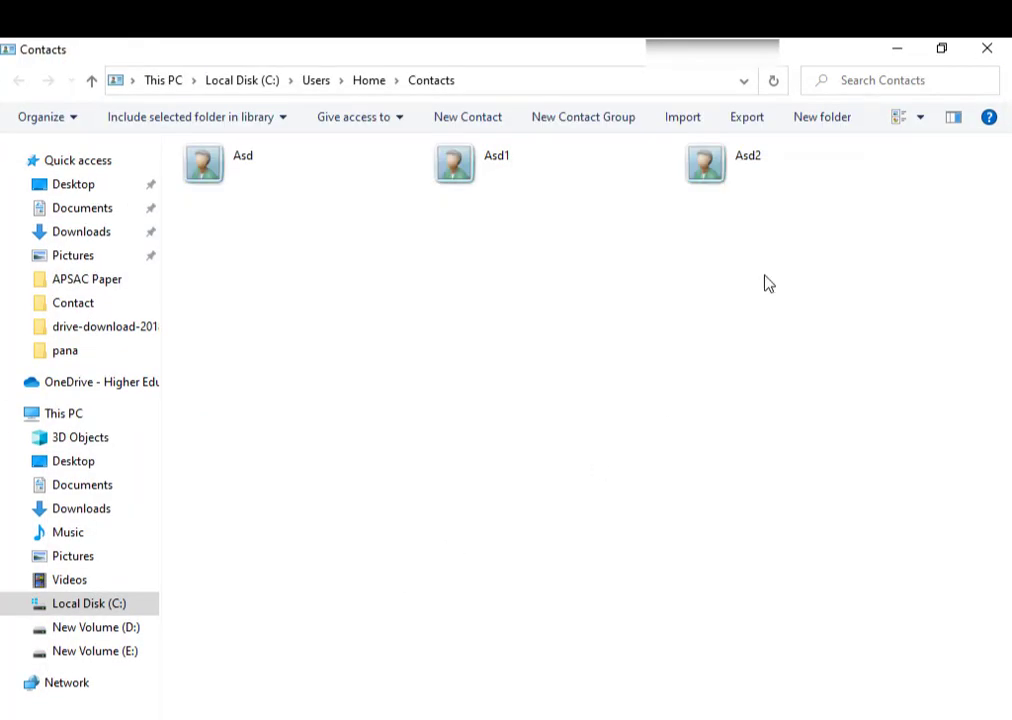
pyautogui.moveTo(765, 280); pyautogui.dragTo(237, 177)
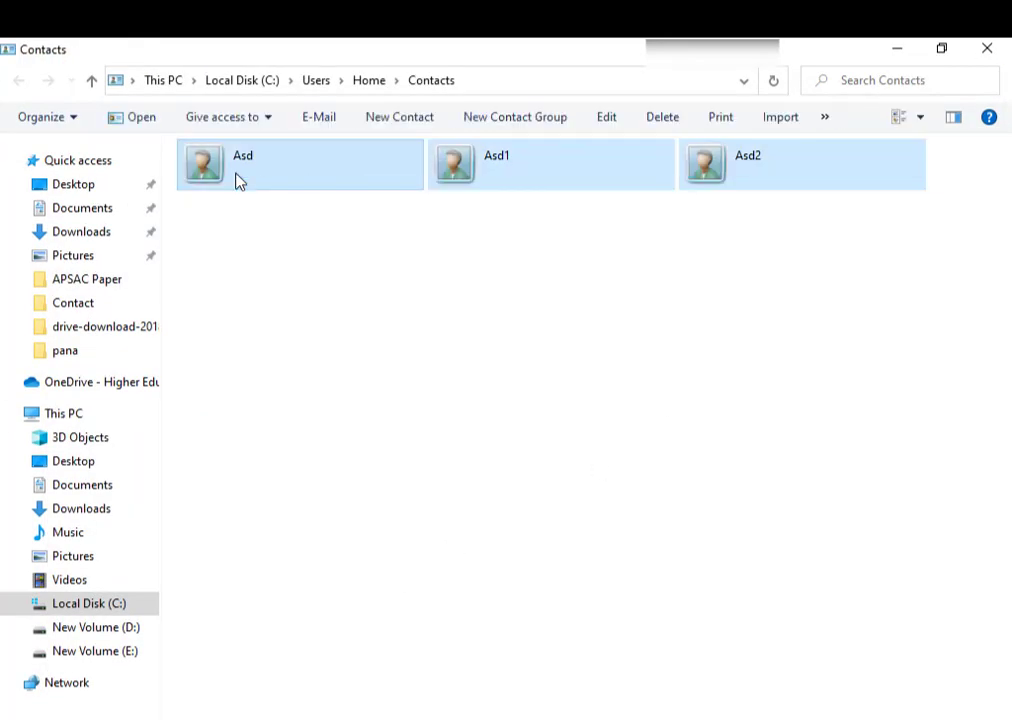
pyautogui.hotkey('shift', 'Delete')
pyautogui.press('Return')
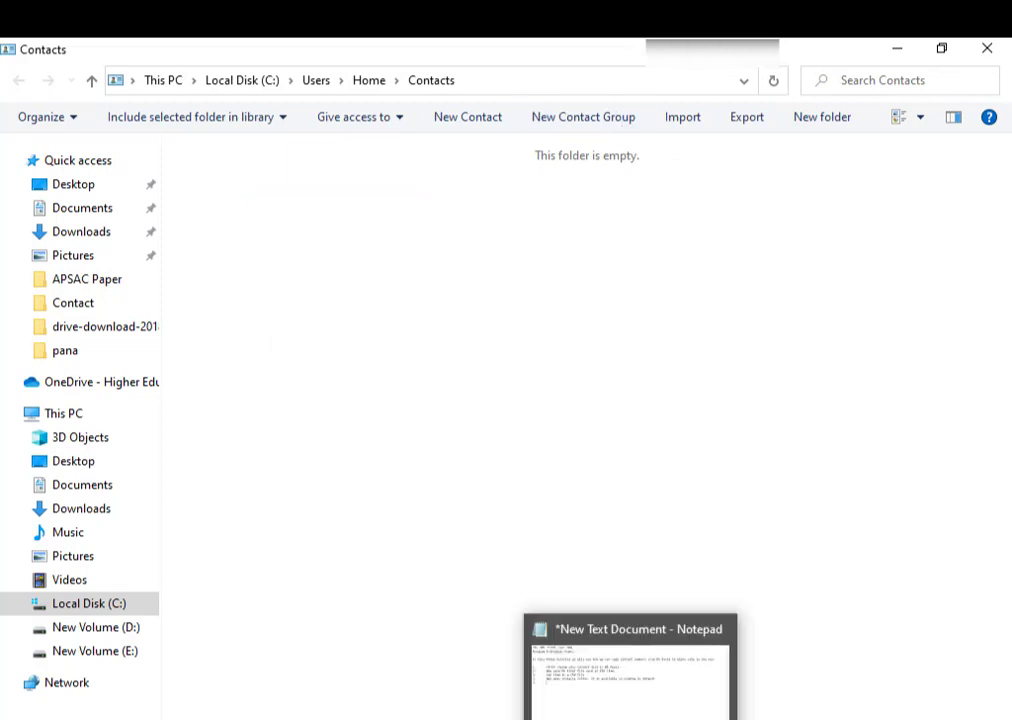
# - Complete note step 5 as 'Now Import CSV Contacts', then minimize Notepad
pyautogui.click(628, 675)
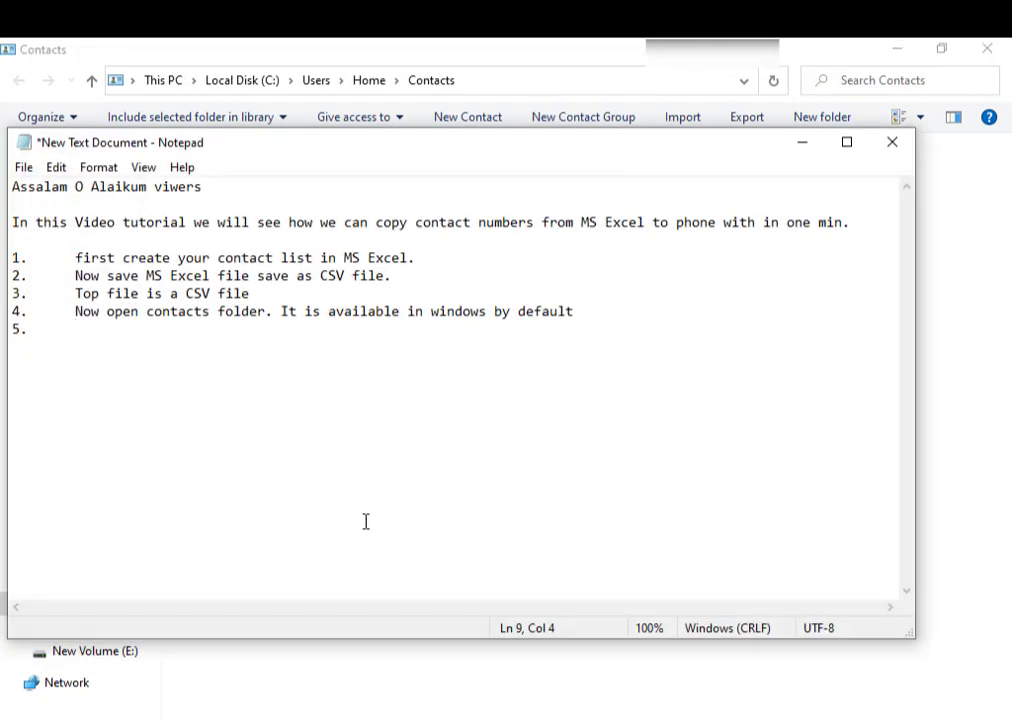
pyautogui.write('Now Import')
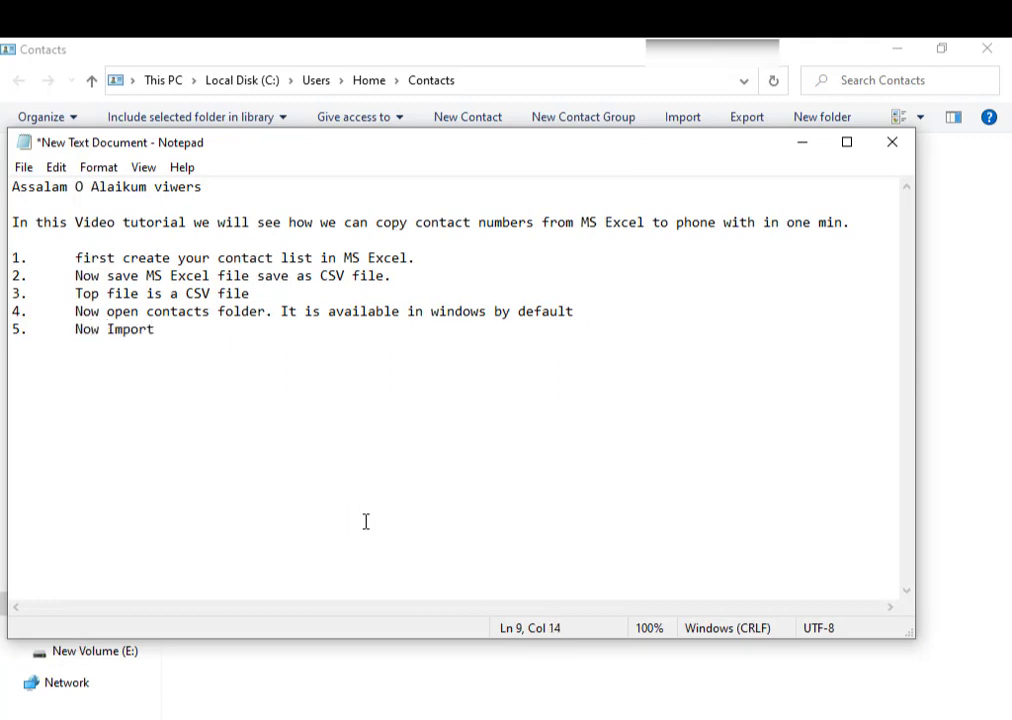
pyautogui.write(' CSV Contacts')
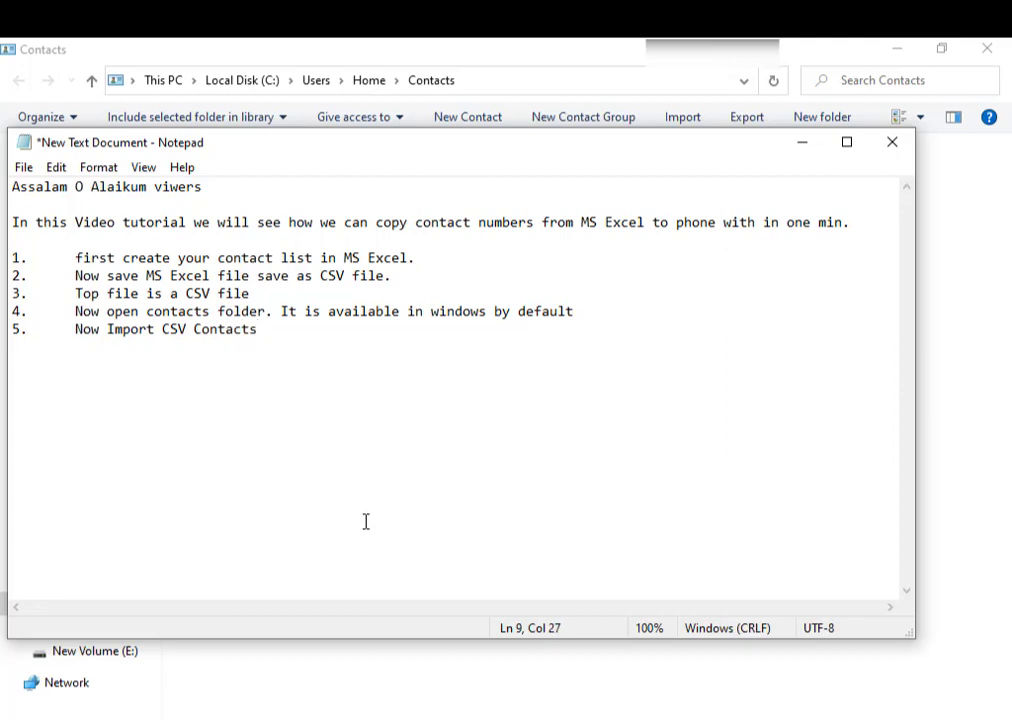
pyautogui.click(801, 143)
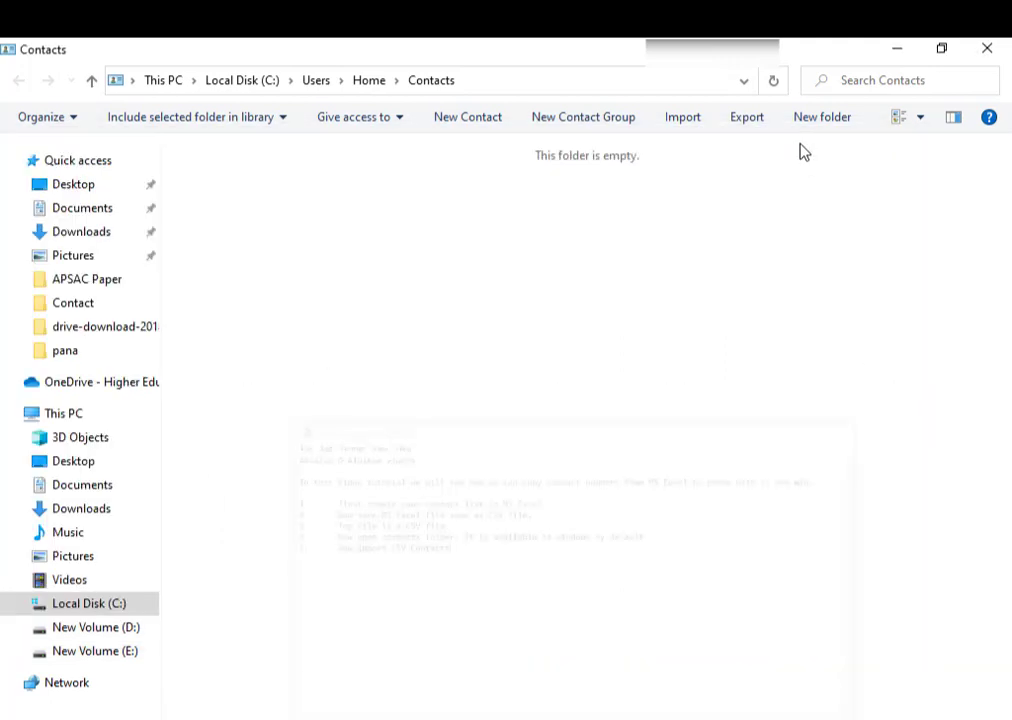
# - Start a CSV (Comma Separated Values) import into the Contacts folder
pyautogui.click(669, 118)
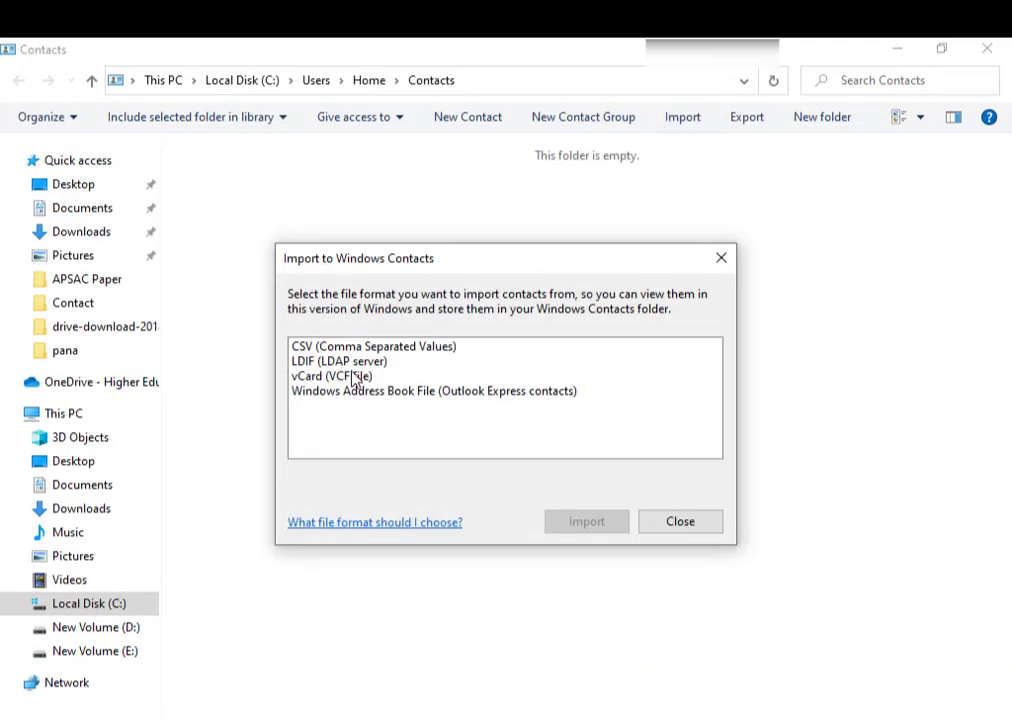
pyautogui.click(352, 347)
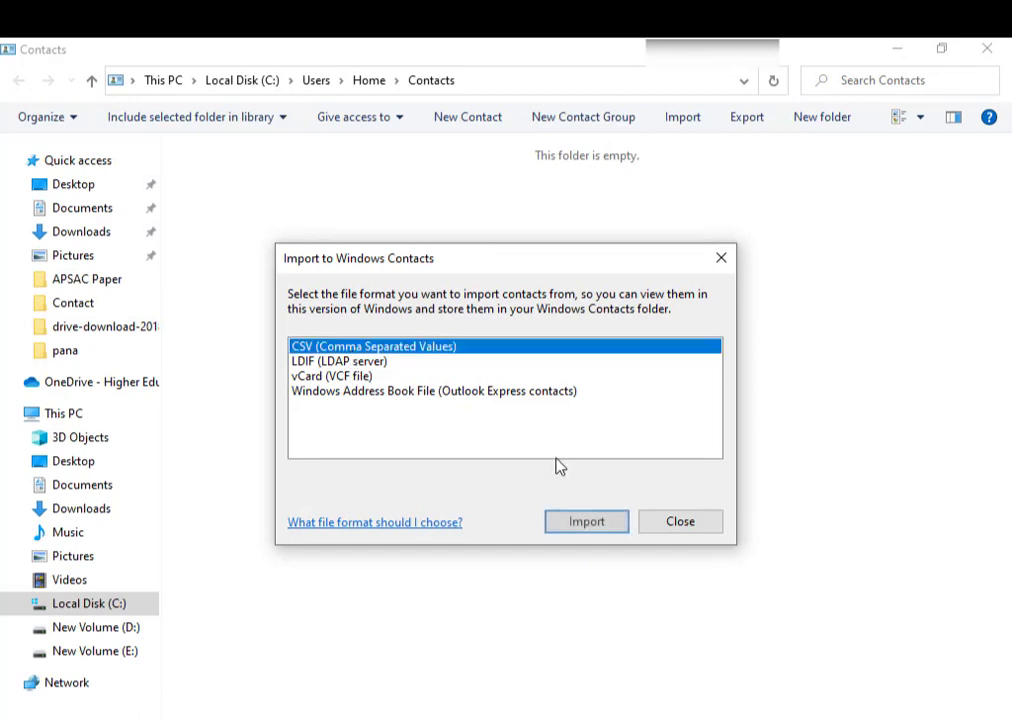
pyautogui.click(588, 522)
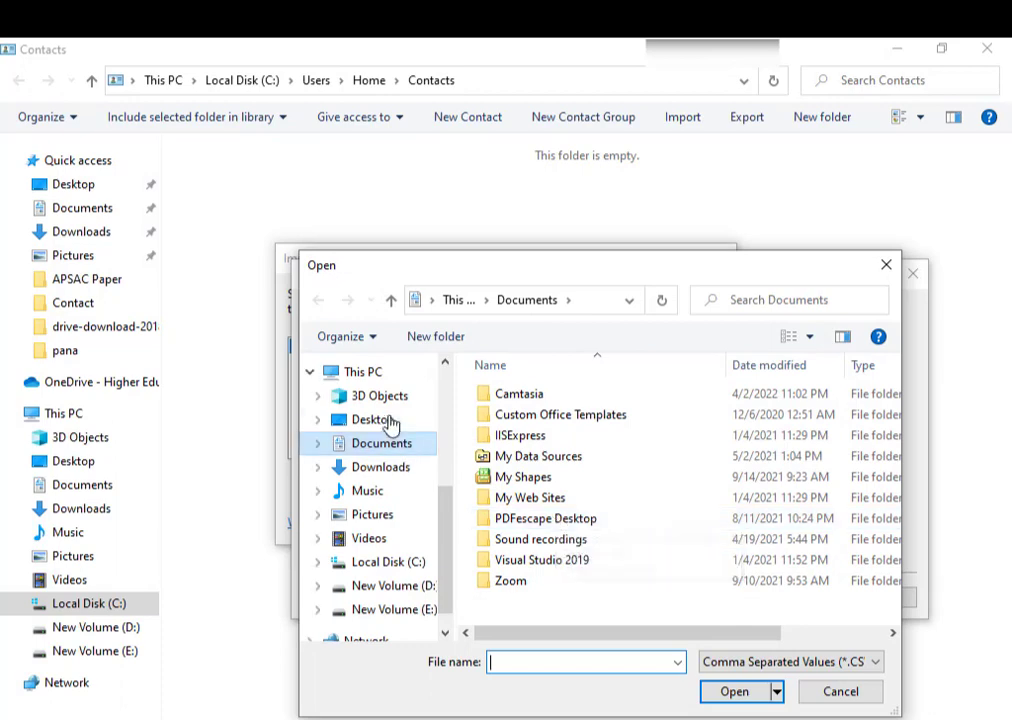
# - Browse to Desktop\Contact\MS Excel and pick the Contacts CSV as the import file
pyautogui.click(388, 420)
pyautogui.click(539, 661)
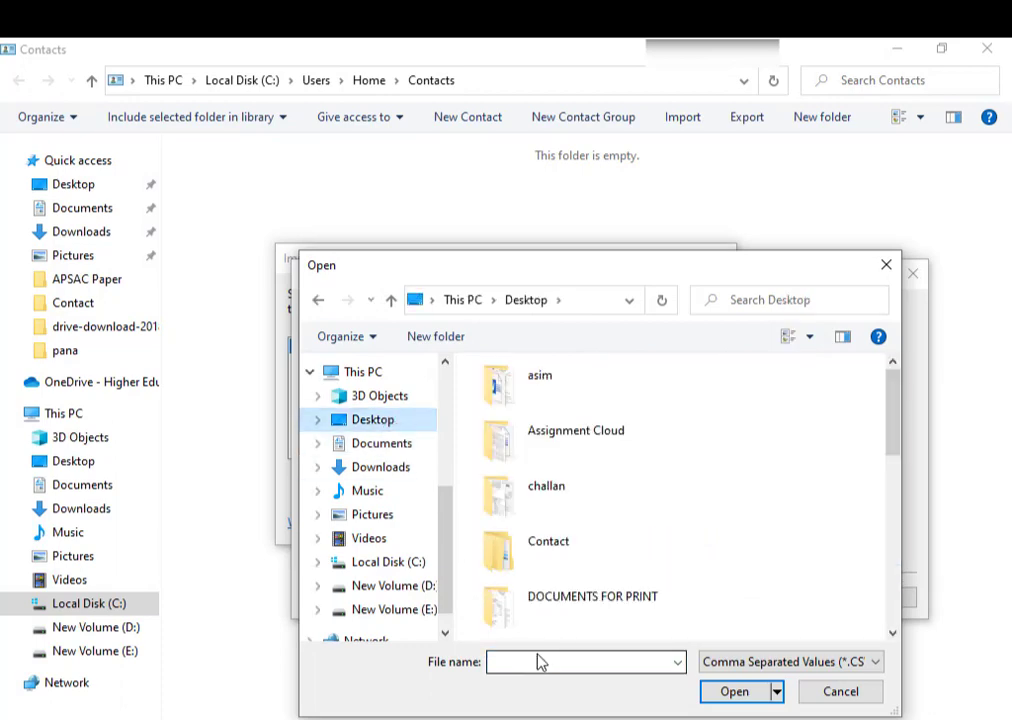
pyautogui.press('Down')
pyautogui.press('Down')
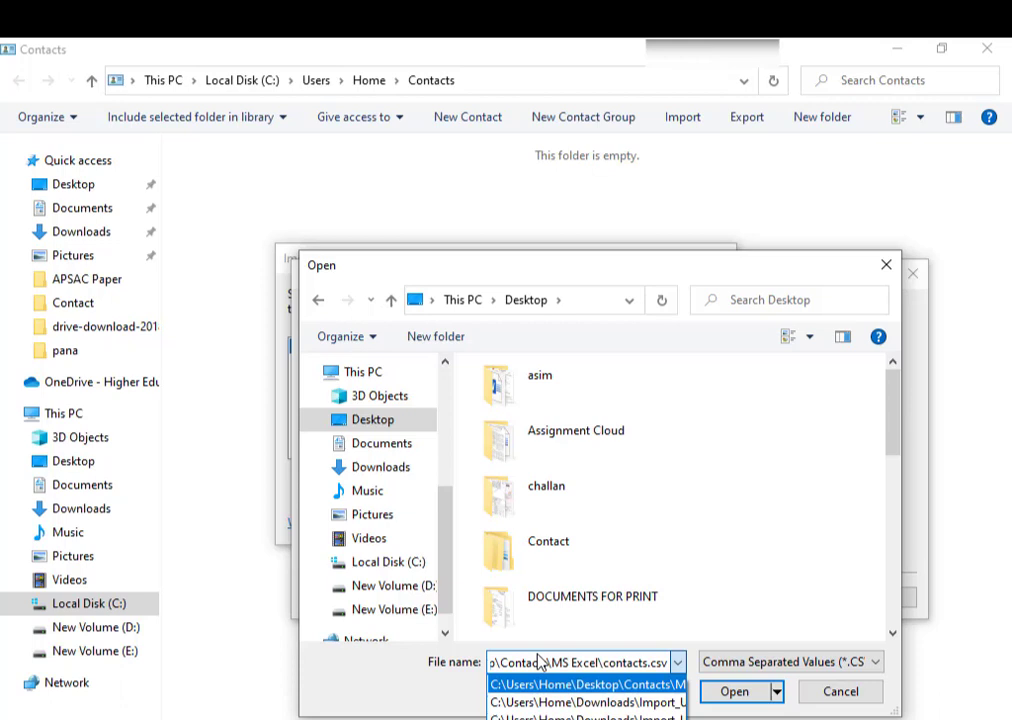
pyautogui.click(370, 420)
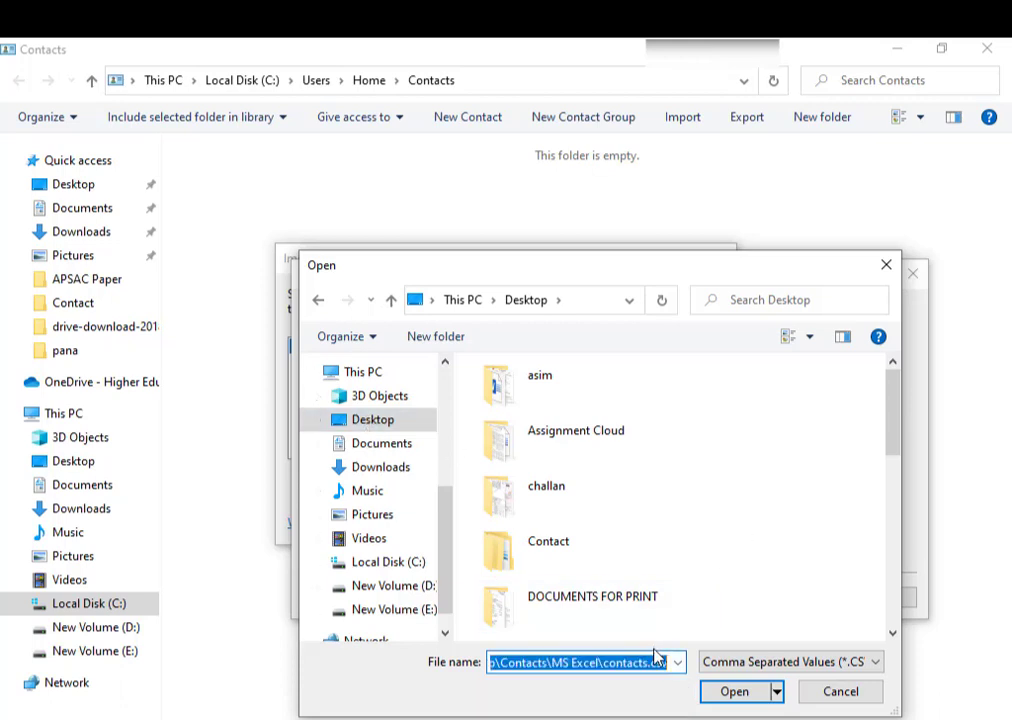
pyautogui.press('BackSpace')
pyautogui.write('con')
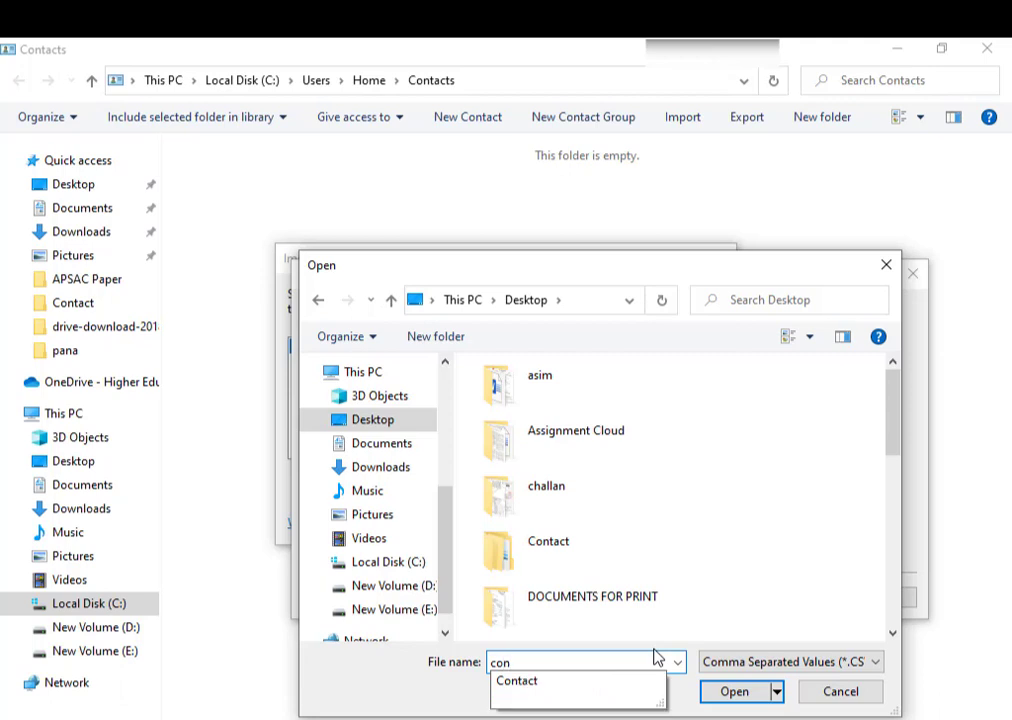
pyautogui.click(561, 684)
pyautogui.click(732, 692)
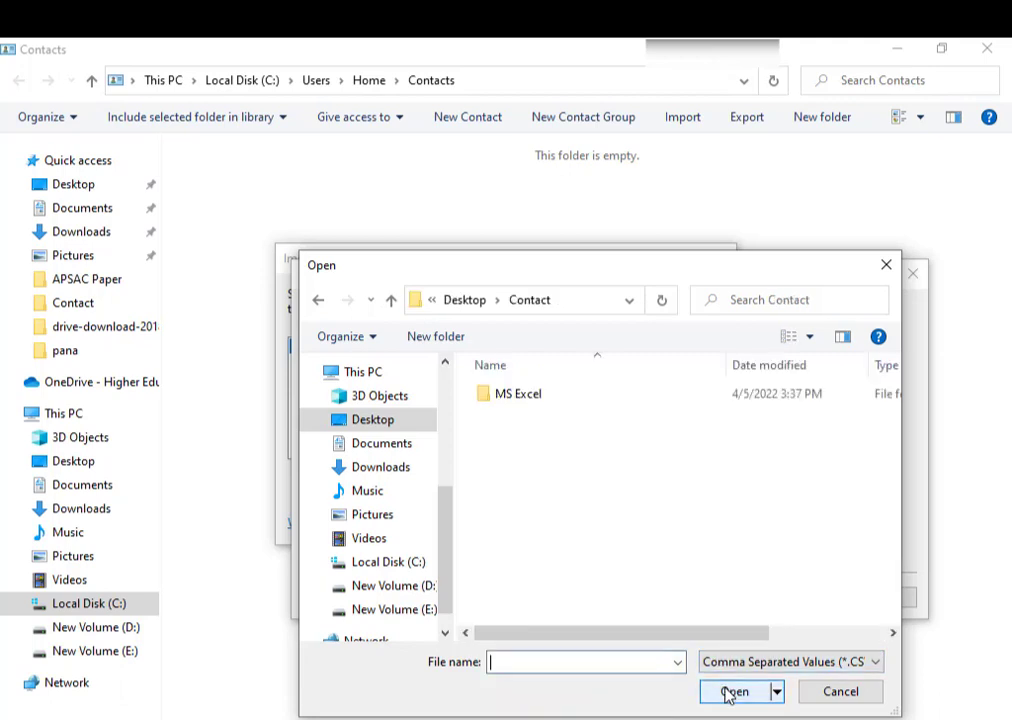
pyautogui.click(518, 405)
pyautogui.doubleClick(516, 398)
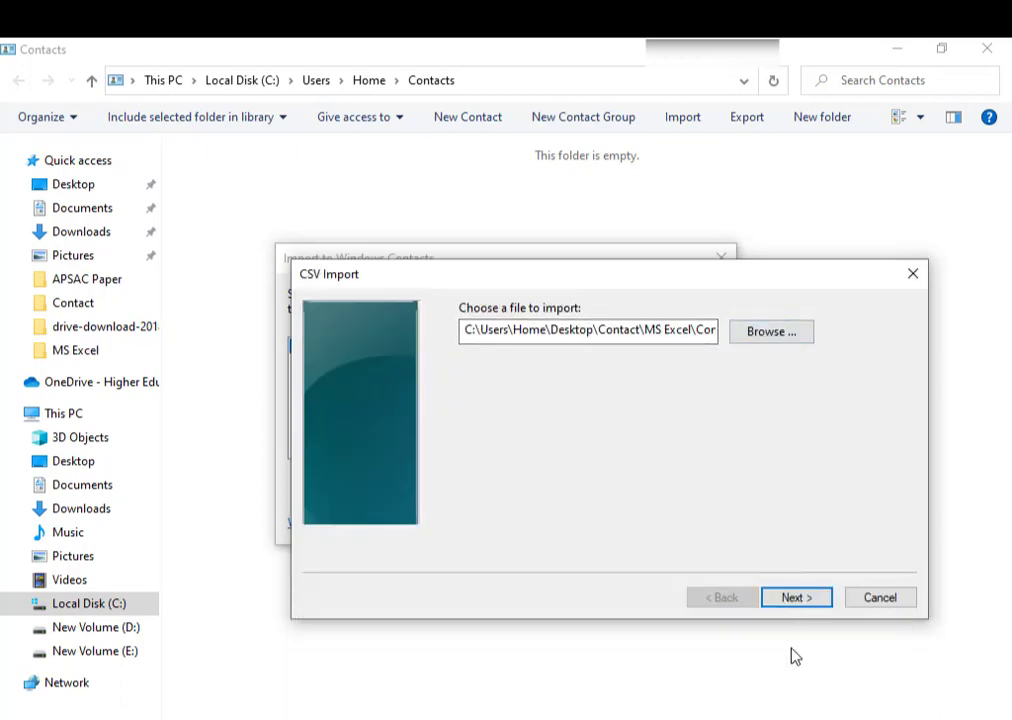
# - Map the Contact No column to Mobile Phone, finish the CSV import, and close the dialog
pyautogui.click(799, 600)
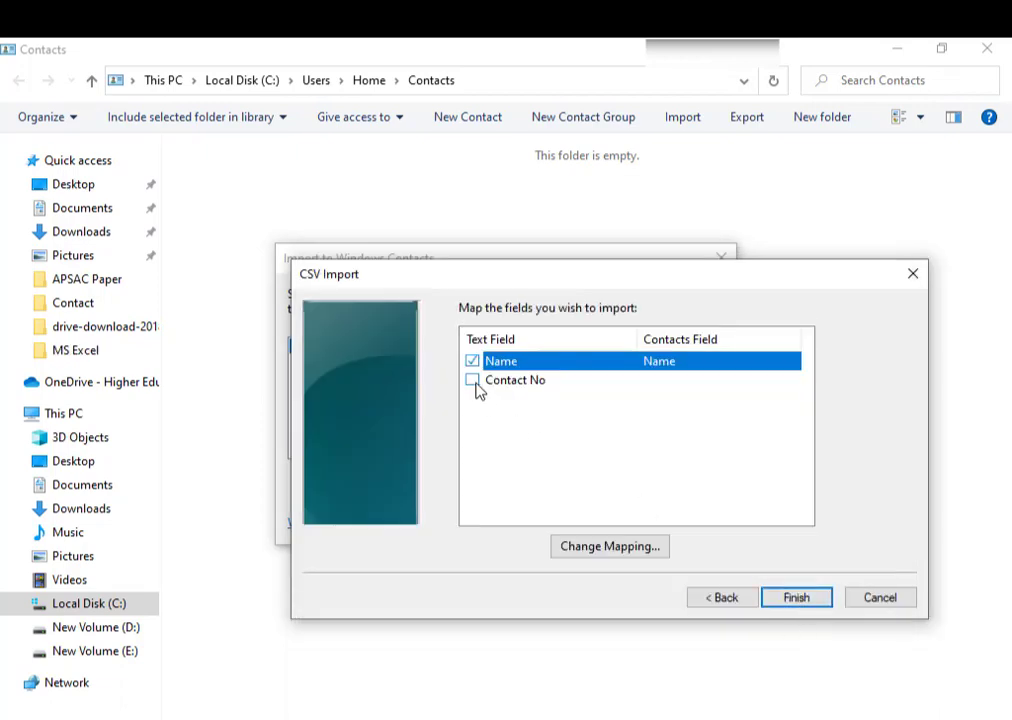
pyautogui.doubleClick(476, 383)
pyautogui.click(489, 395)
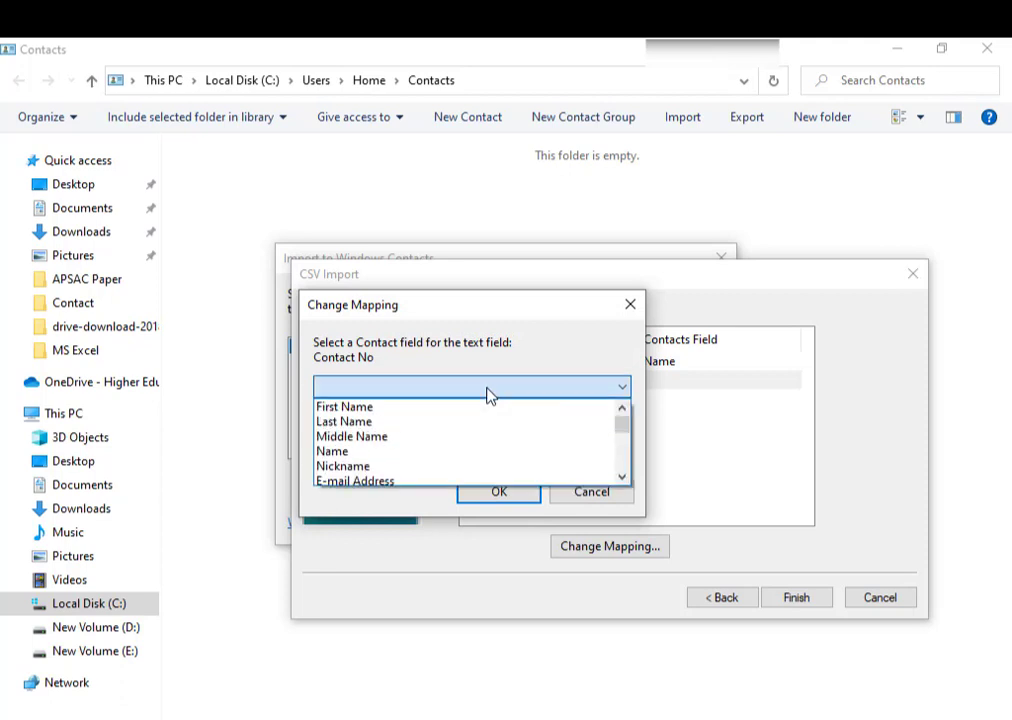
pyautogui.click(622, 477)
pyautogui.click(622, 478)
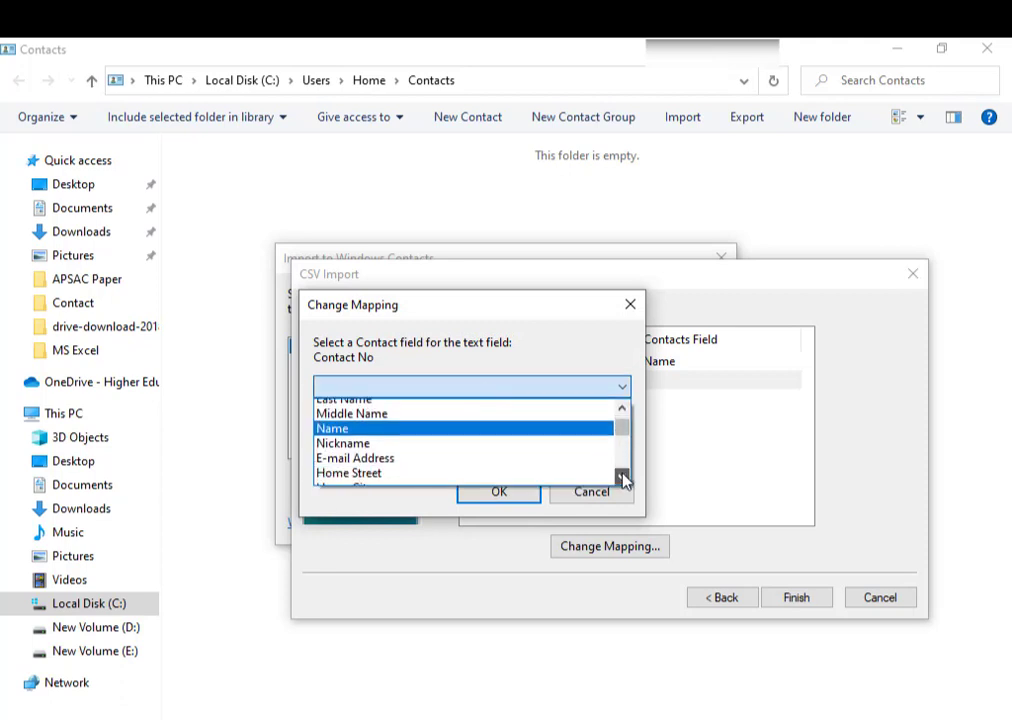
pyautogui.click(622, 477)
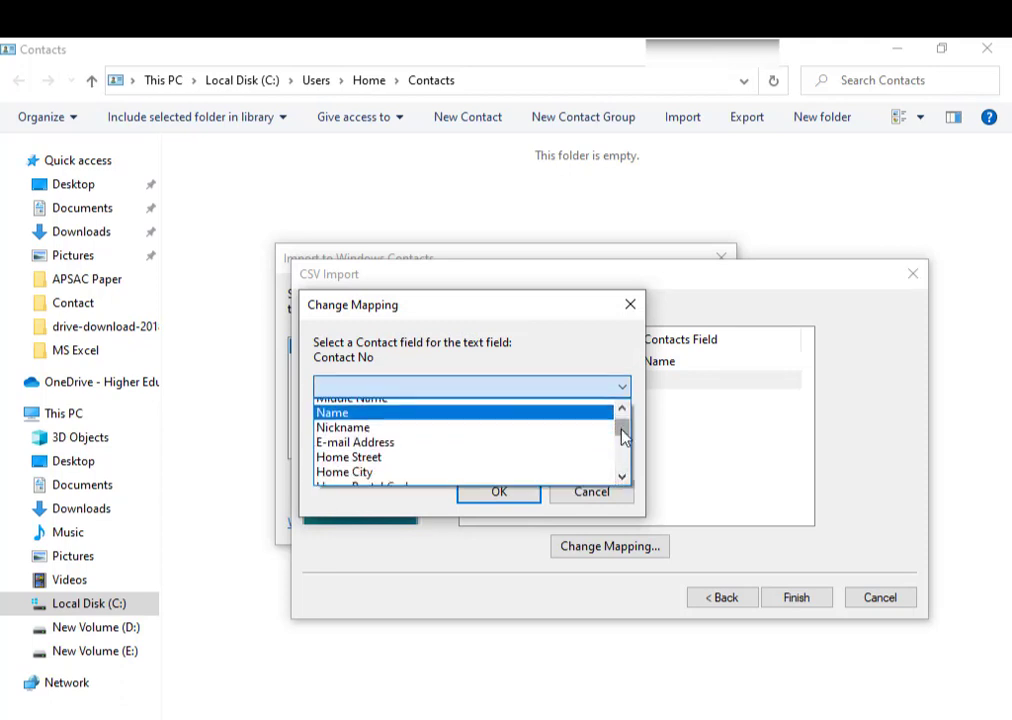
pyautogui.moveTo(622, 432); pyautogui.dragTo(621, 440)
pyautogui.scroll(-2, 385, 470)
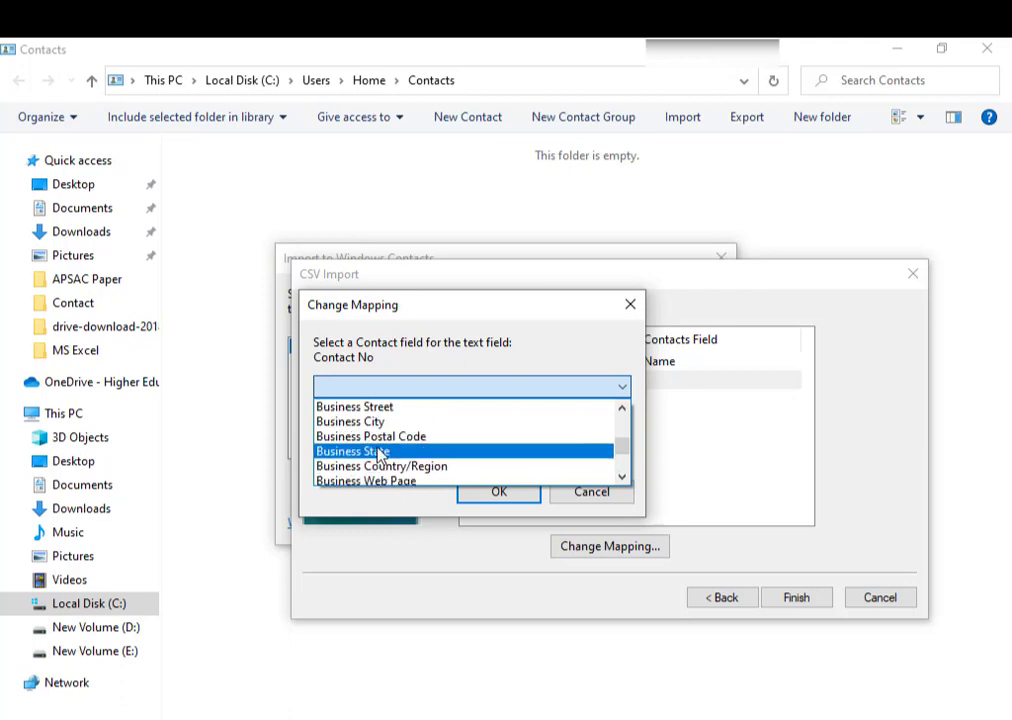
pyautogui.moveTo(627, 453); pyautogui.dragTo(625, 447)
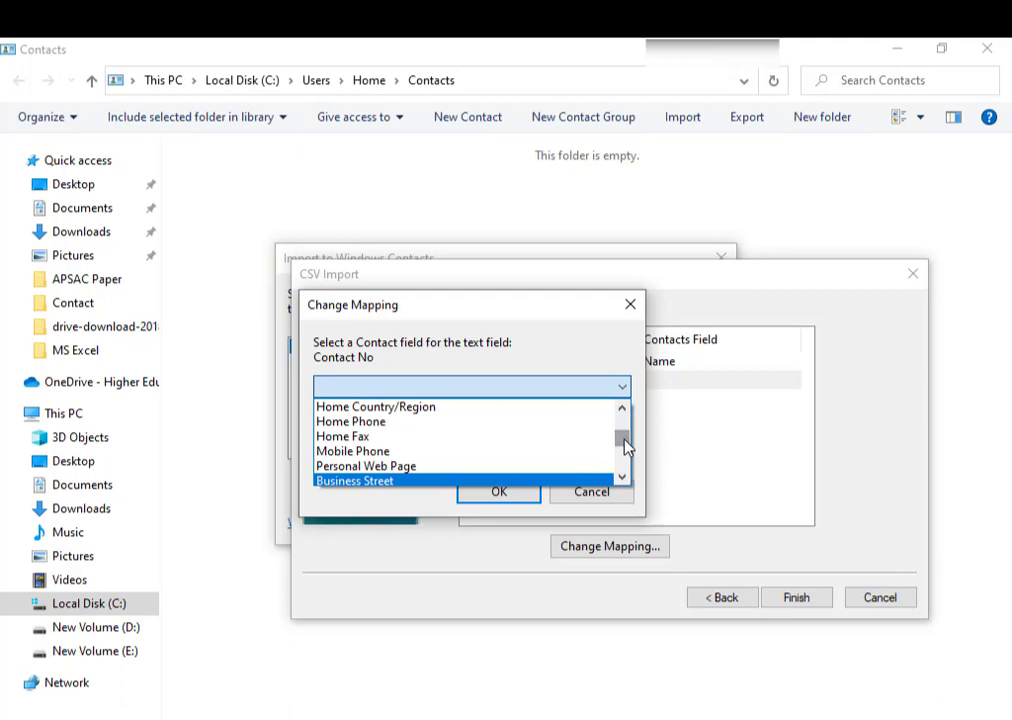
pyautogui.click(398, 453)
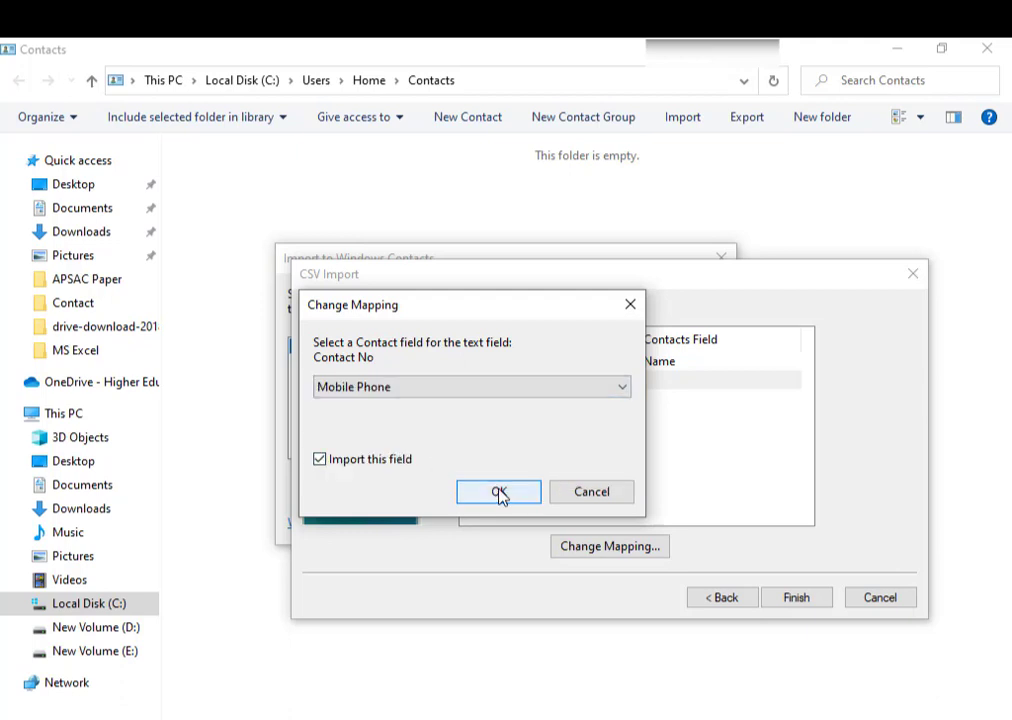
pyautogui.click(500, 493)
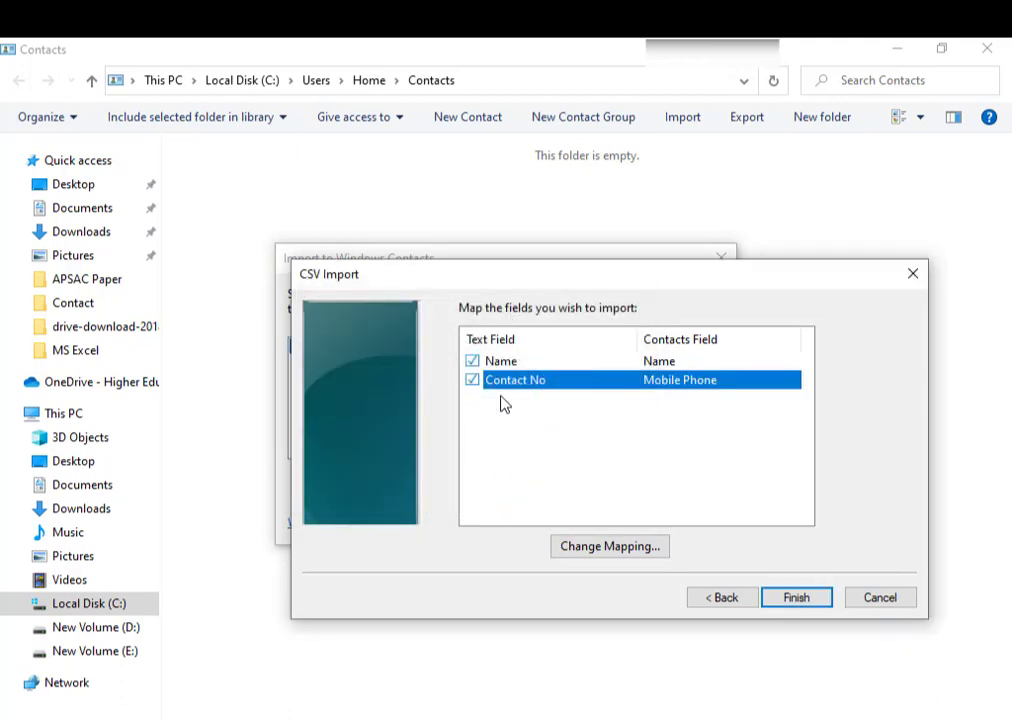
pyautogui.click(795, 598)
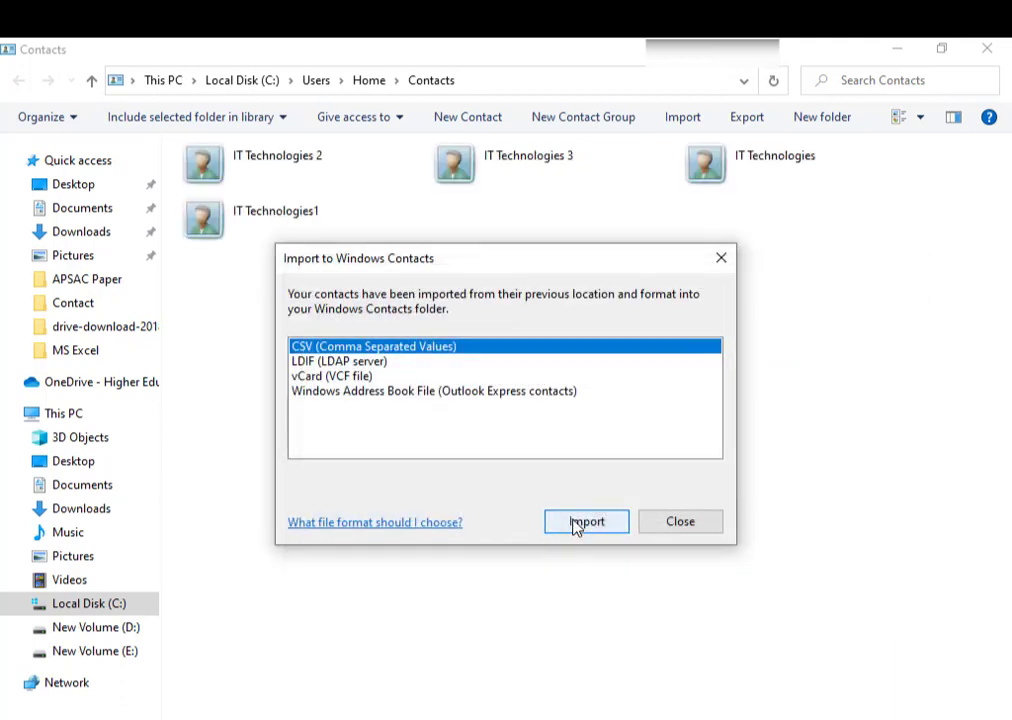
pyautogui.click(680, 530)
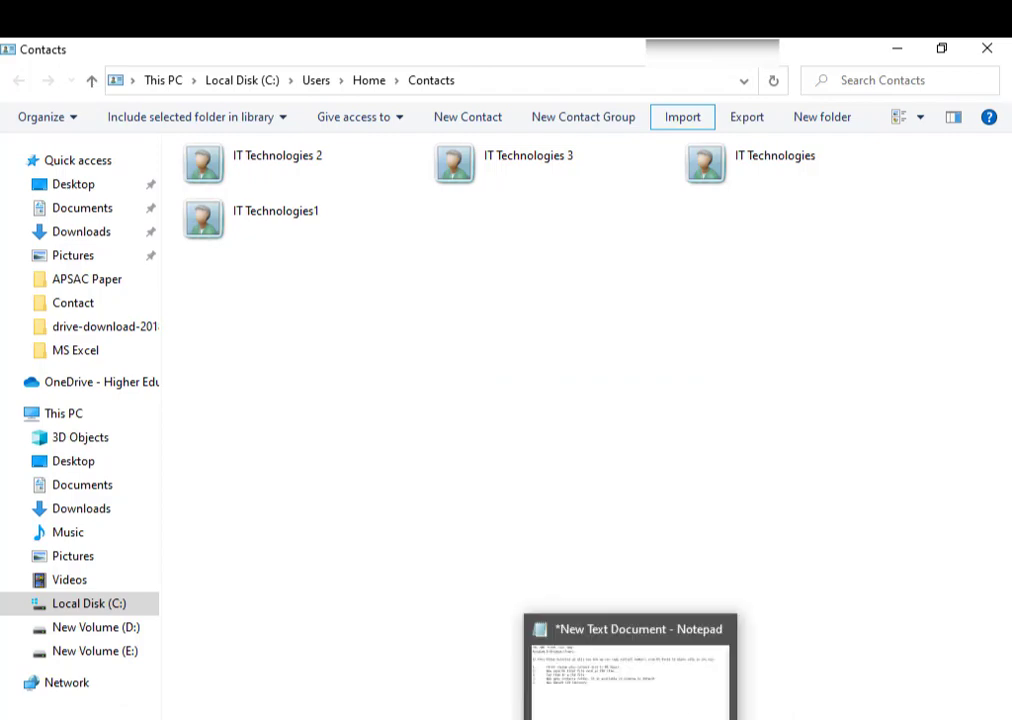
# - Add note step 6: 'Now Export All these contacts as a VCF or Vcard'
pyautogui.click(630, 718)
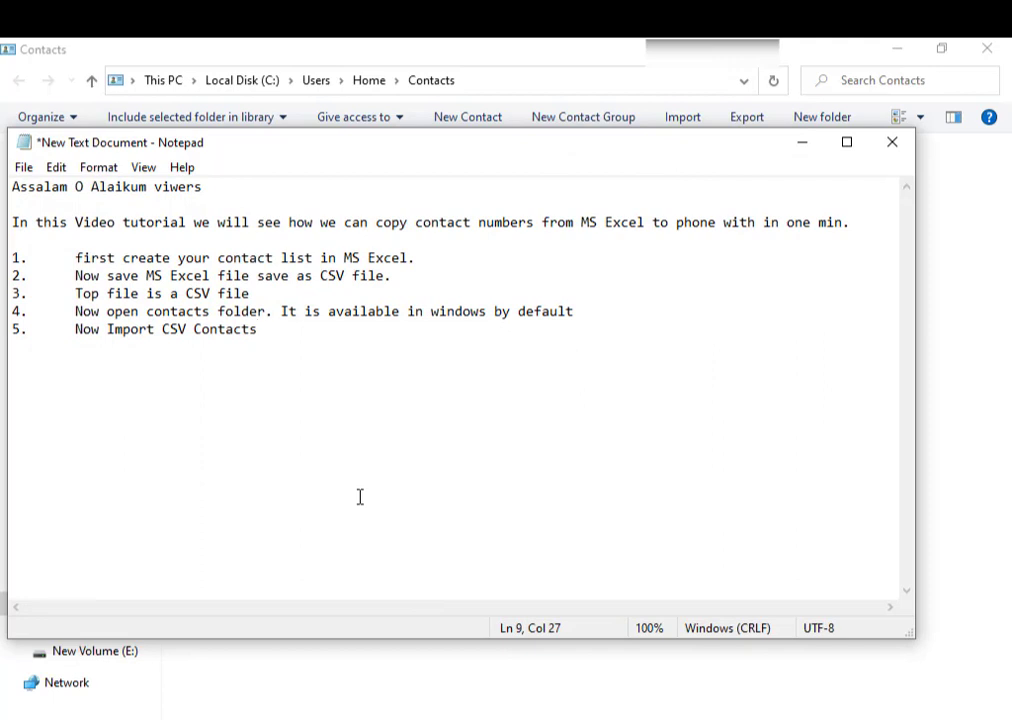
pyautogui.press('Return')
pyautogui.write('Now')
pyautogui.press('BackSpace')
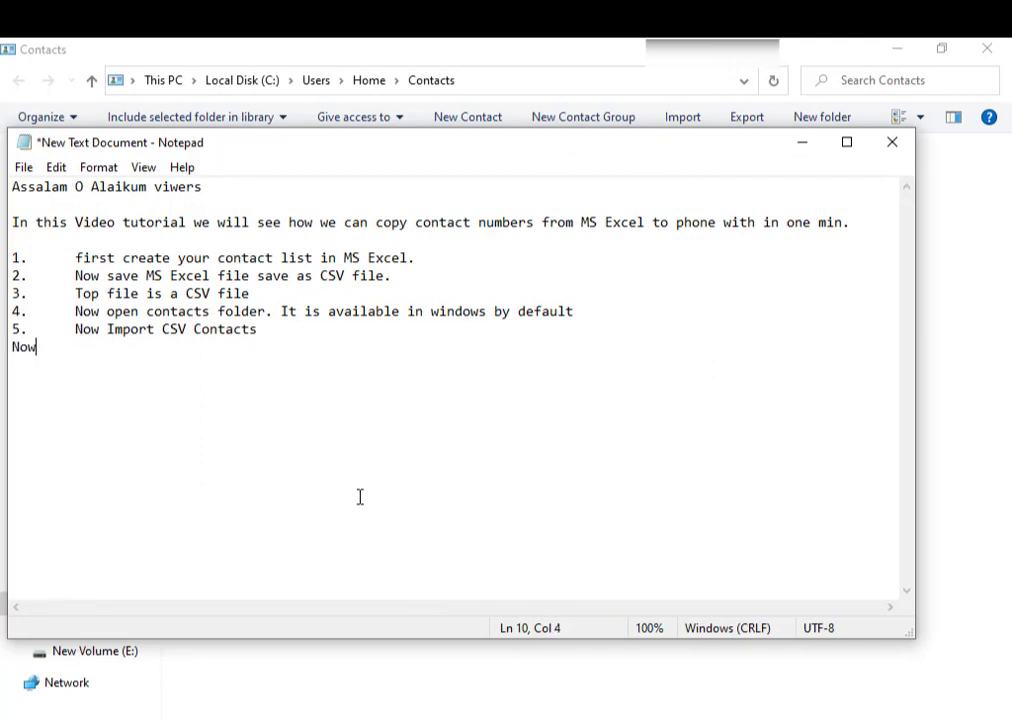
pyautogui.press('BackSpace')
pyautogui.press('BackSpace')
pyautogui.press('BackSpace')
pyautogui.write('6.')
pyautogui.press('Tab')
pyautogui.write('Now E')
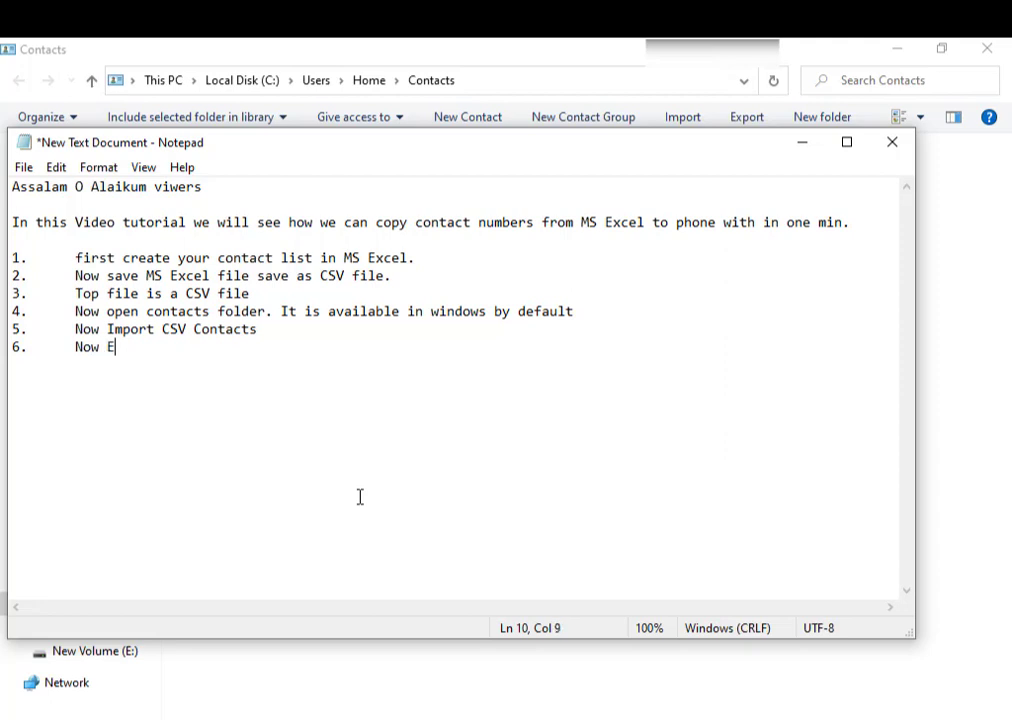
pyautogui.write('xport All these')
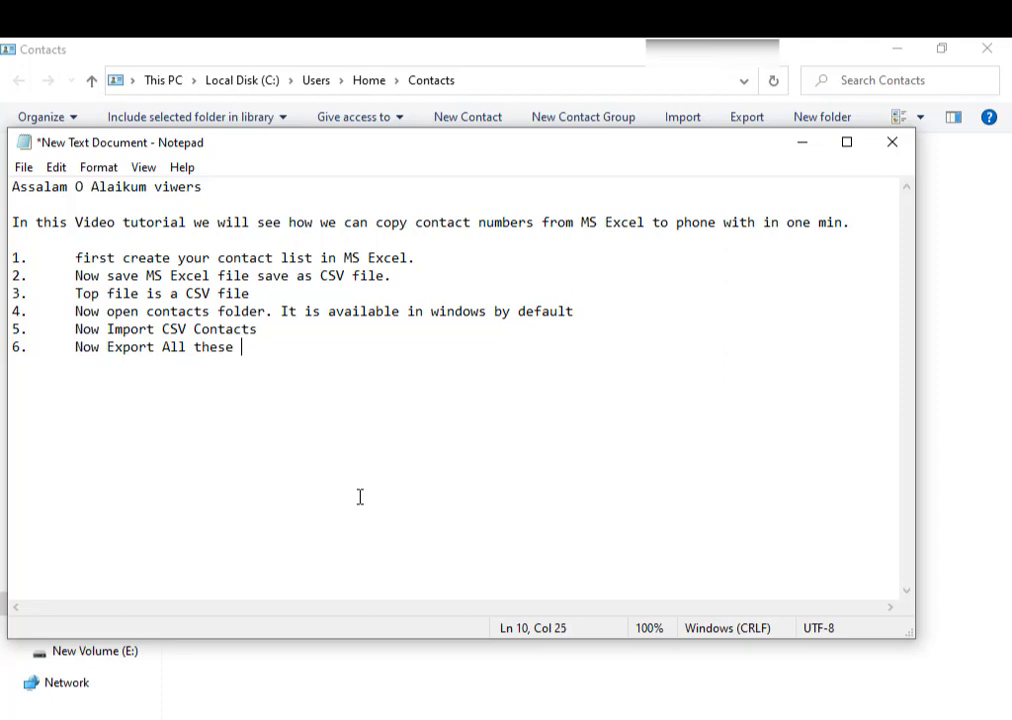
pyautogui.write(' contacts as a')
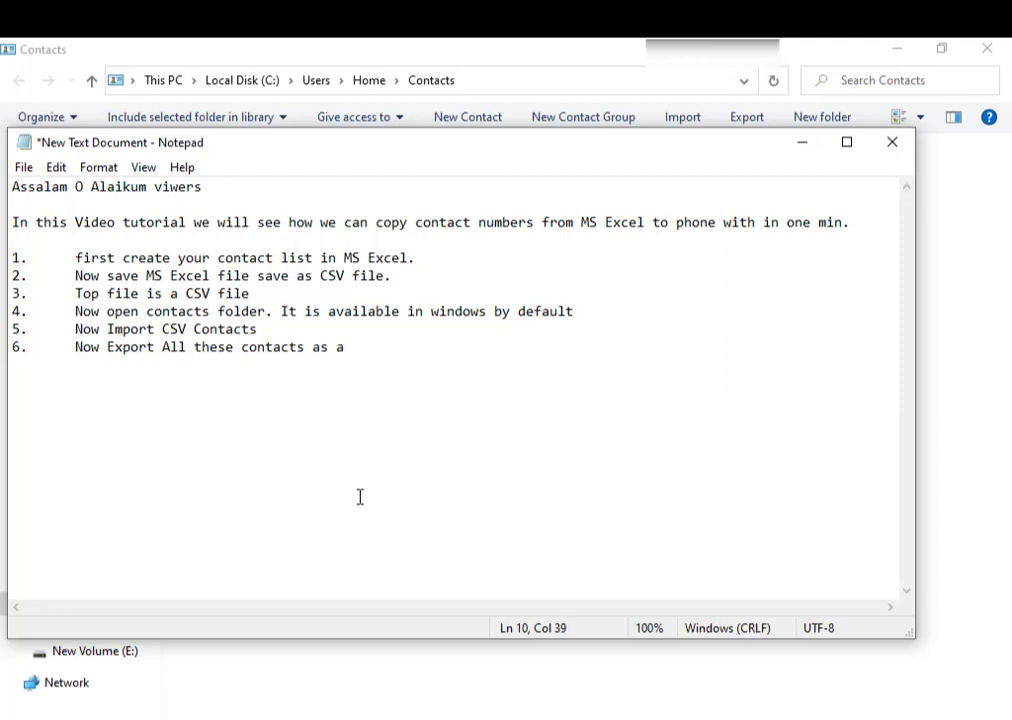
pyautogui.write(' VCG')
pyautogui.press('BackSpace')
pyautogui.write('F or Vcard')
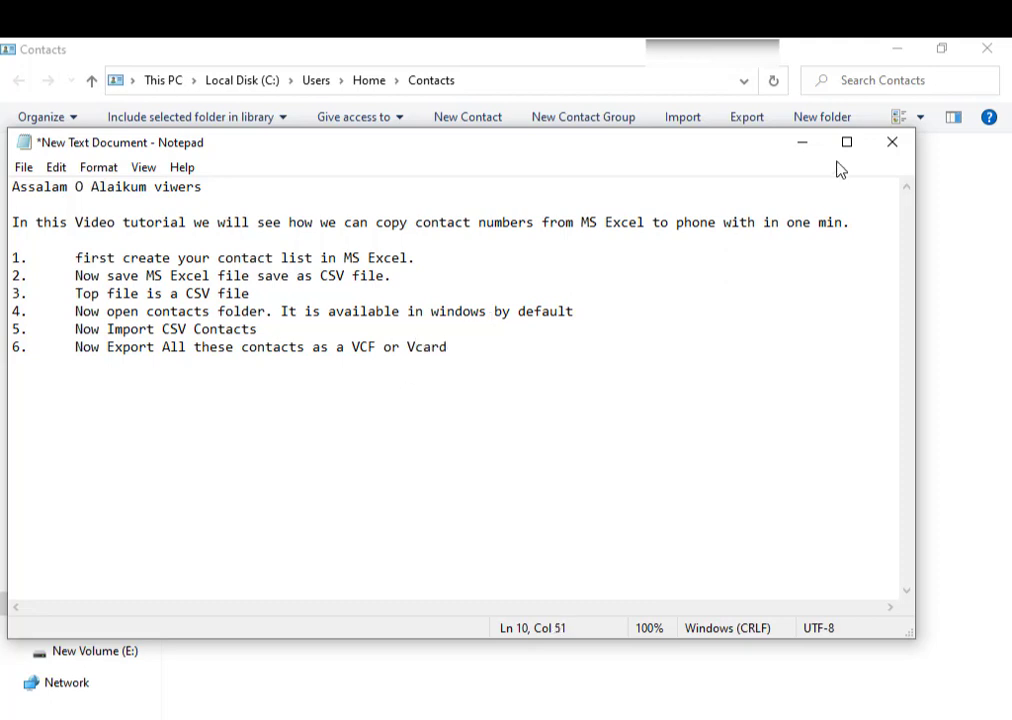
# - Export the four contacts as a folder of vCards into the Desktop Contact folder
pyautogui.click(808, 147)
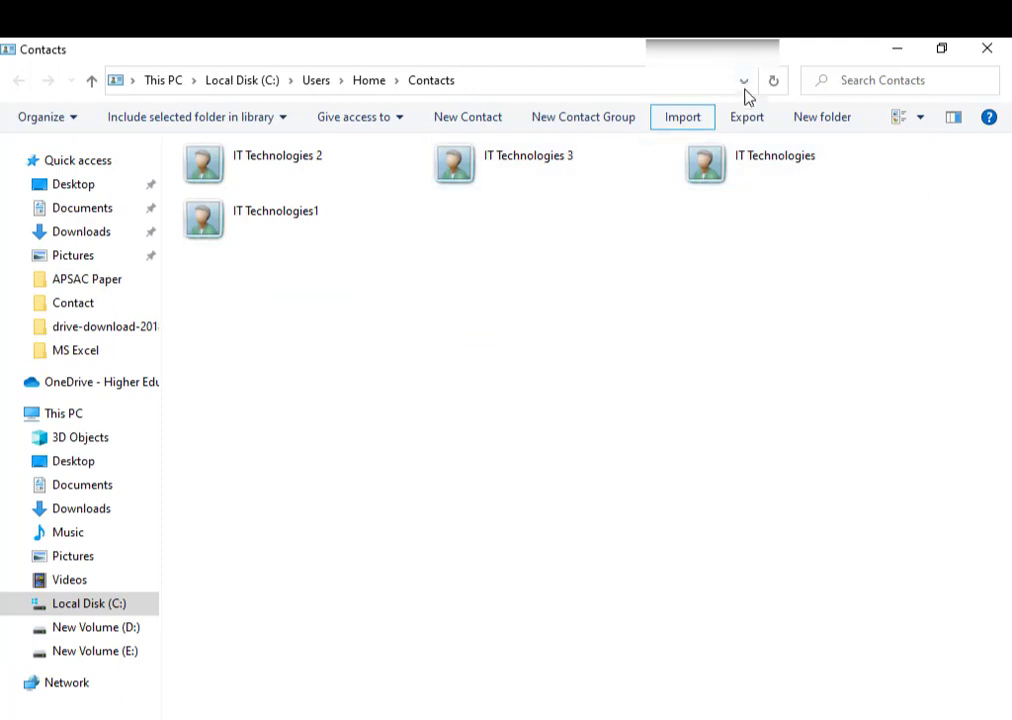
pyautogui.click(752, 130)
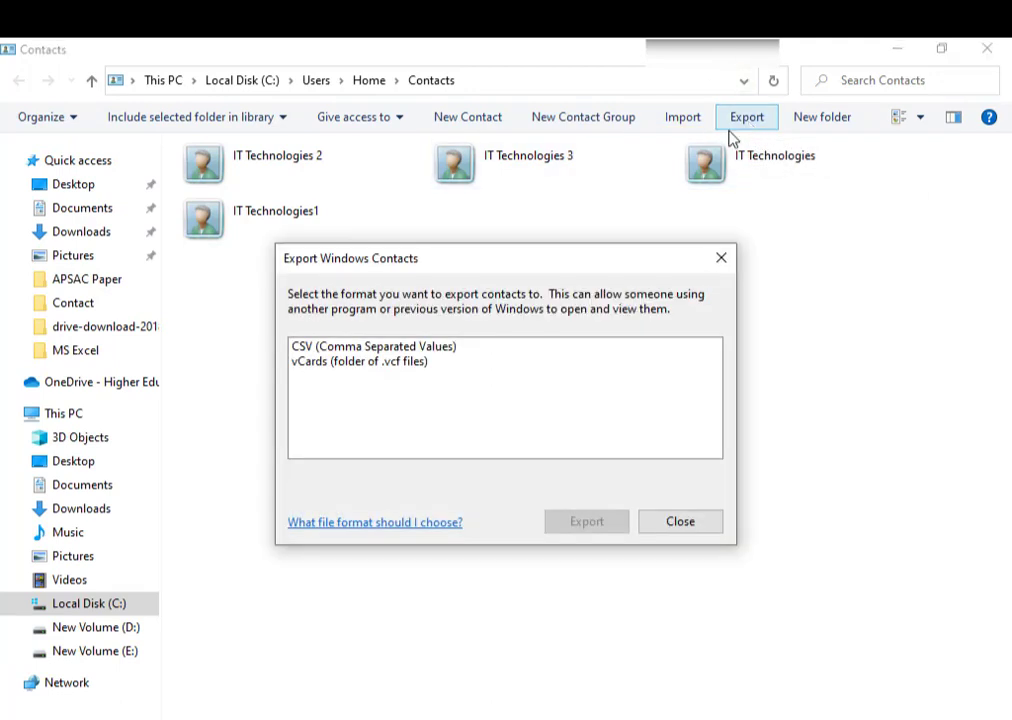
pyautogui.click(388, 364)
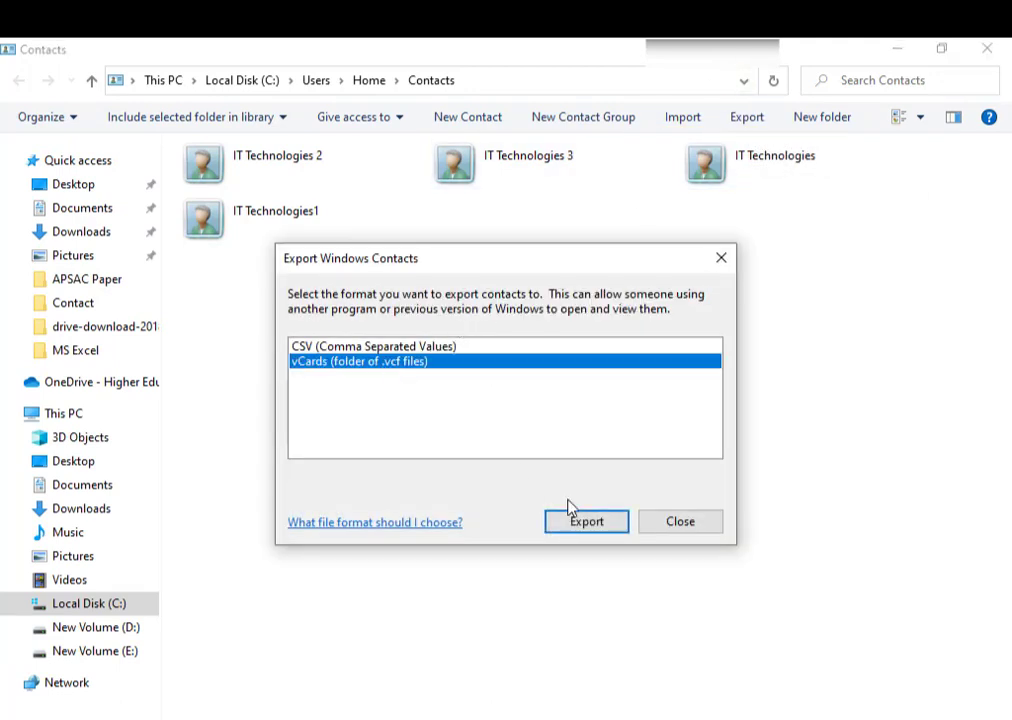
pyautogui.click(590, 524)
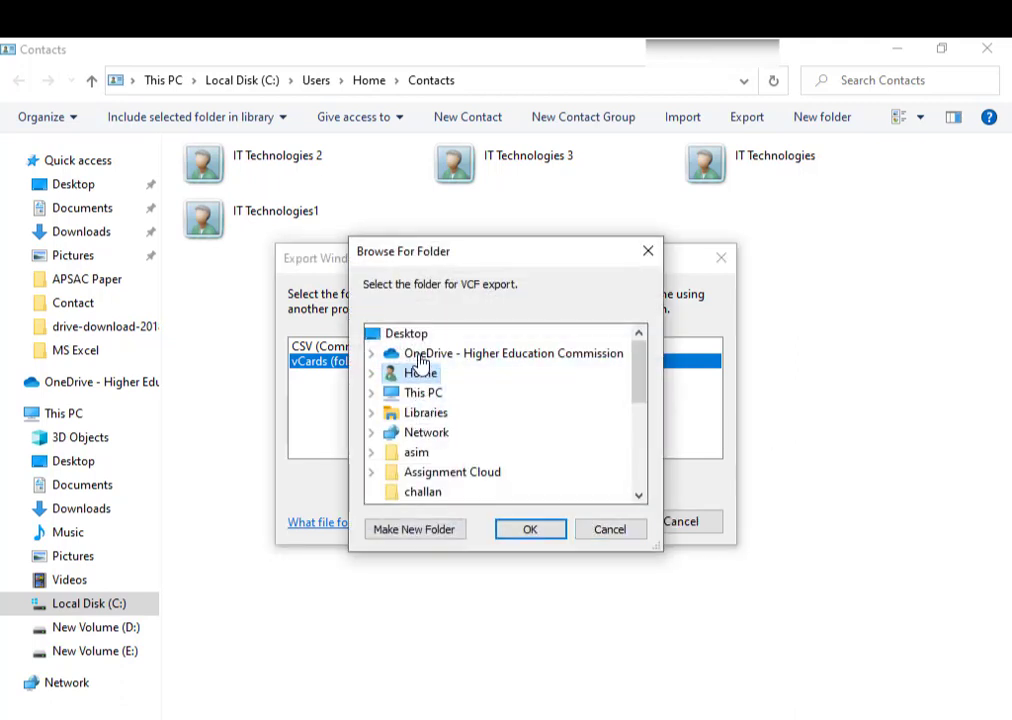
pyautogui.click(407, 337)
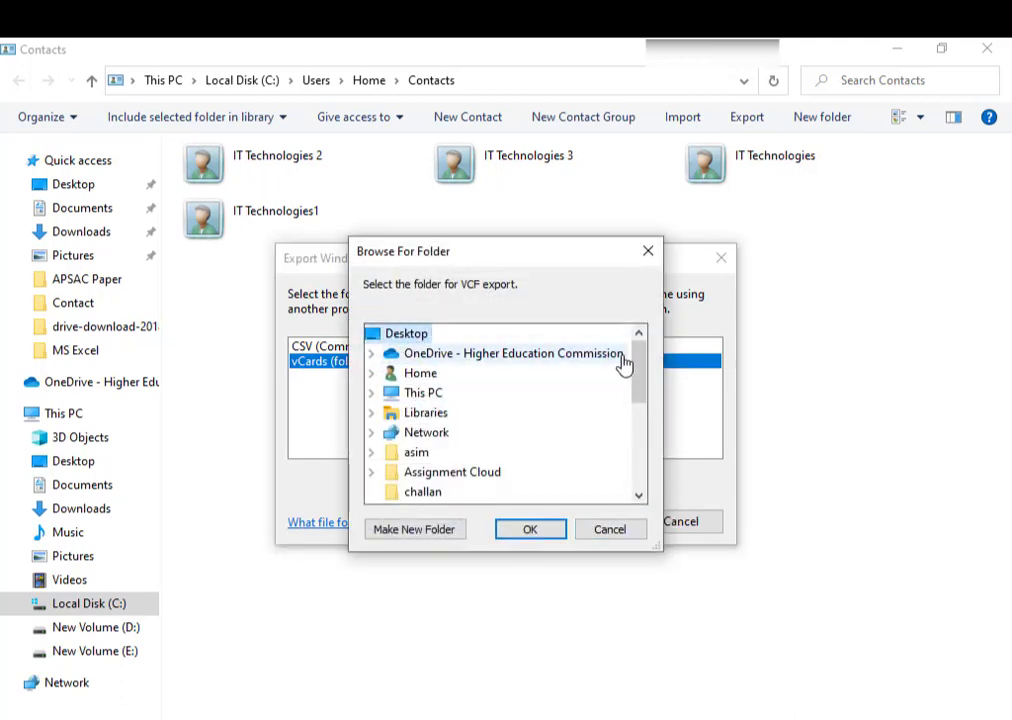
pyautogui.moveTo(641, 378); pyautogui.dragTo(639, 388)
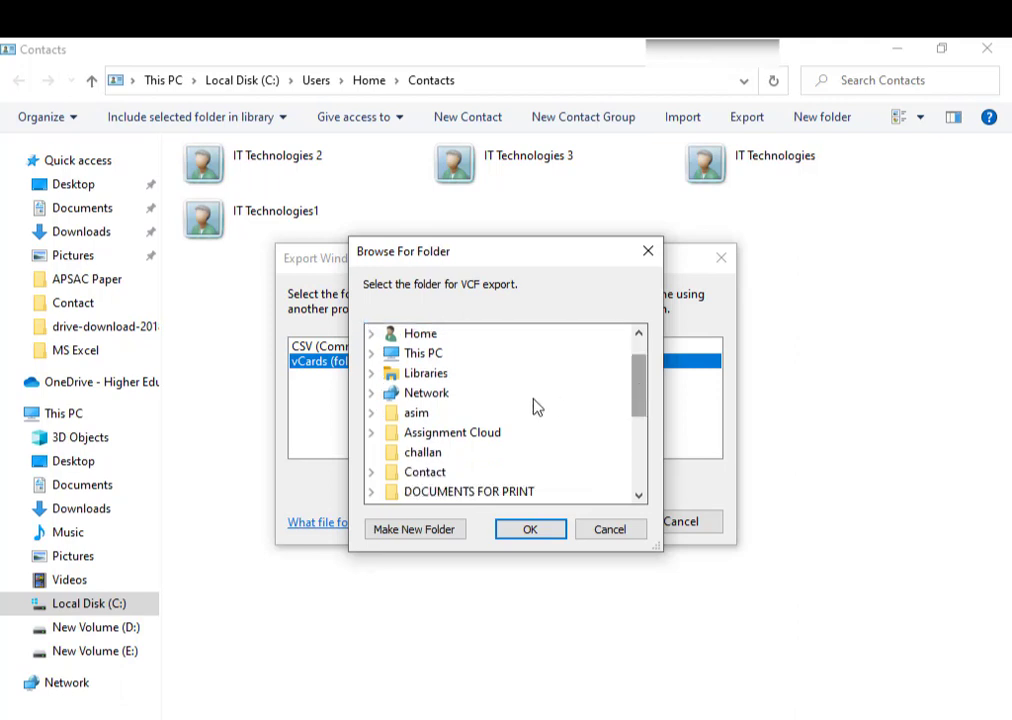
pyautogui.click(412, 478)
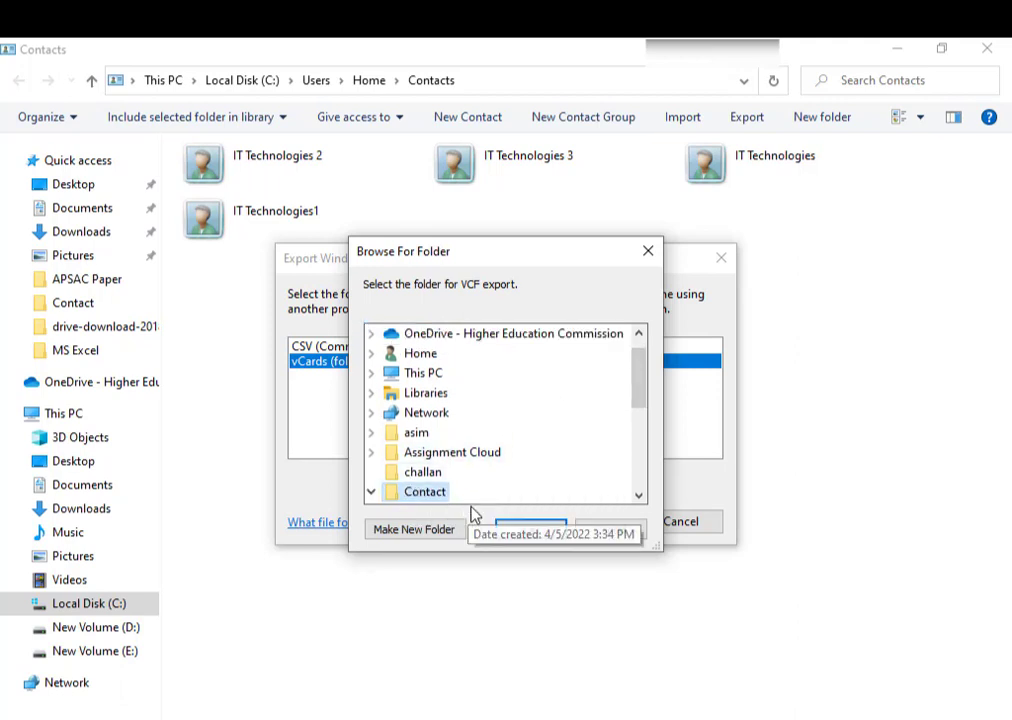
pyautogui.click(515, 529)
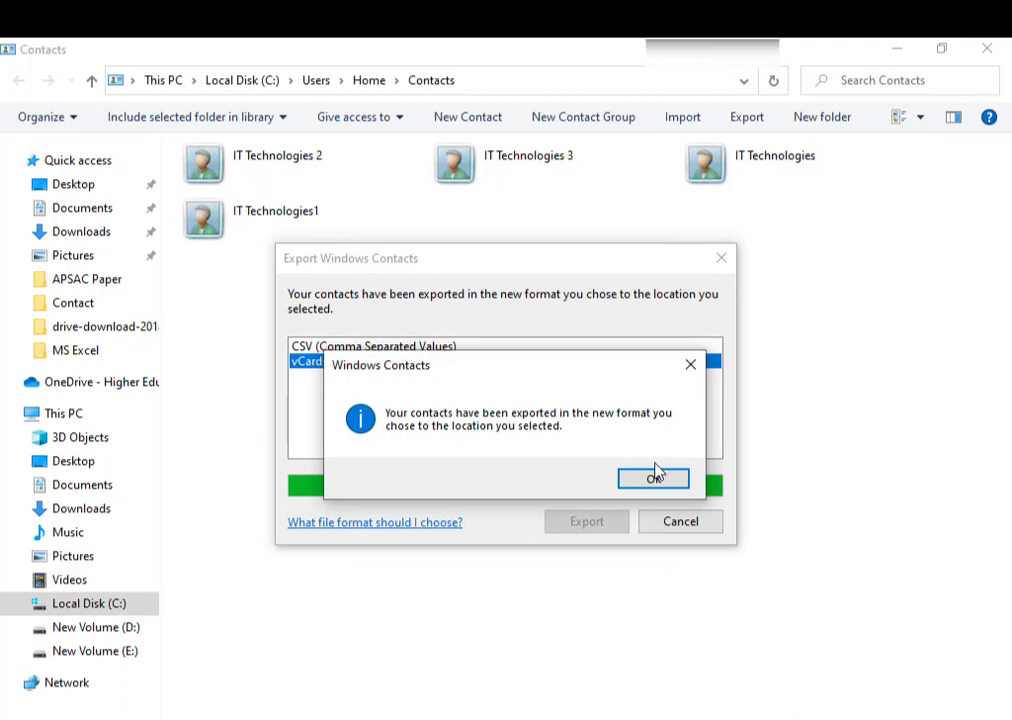
pyautogui.click(649, 481)
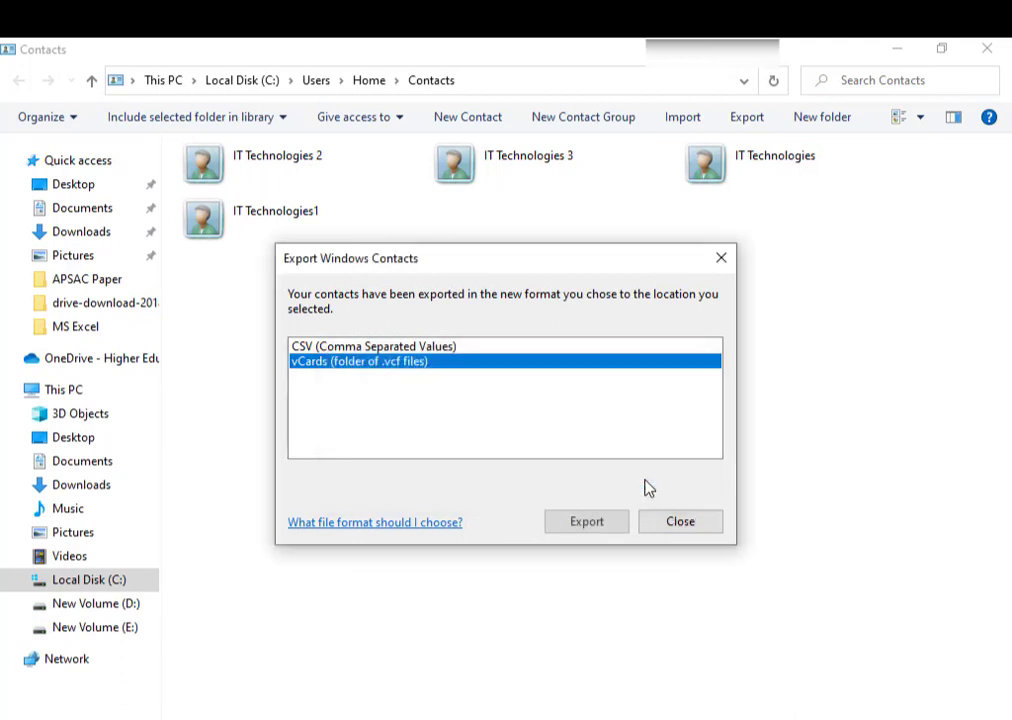
pyautogui.click(683, 532)
# - Go back to the Contact folder, select the four IT Technologies .vcf files, and return to Notepad
pyautogui.moveTo(485, 715)
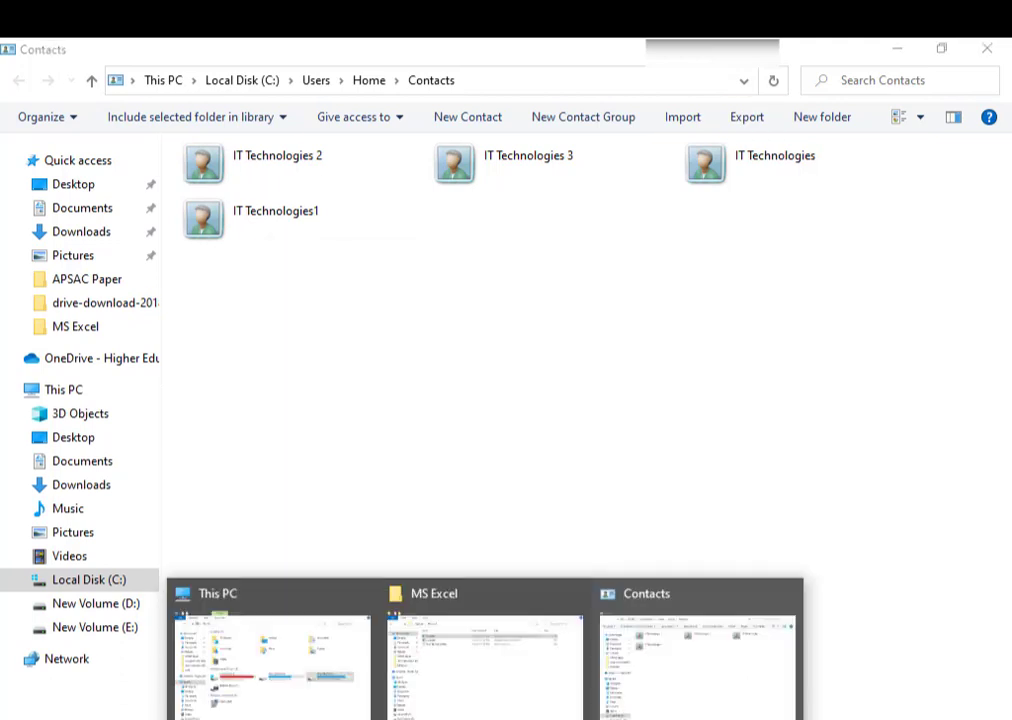
pyautogui.click(632, 676)
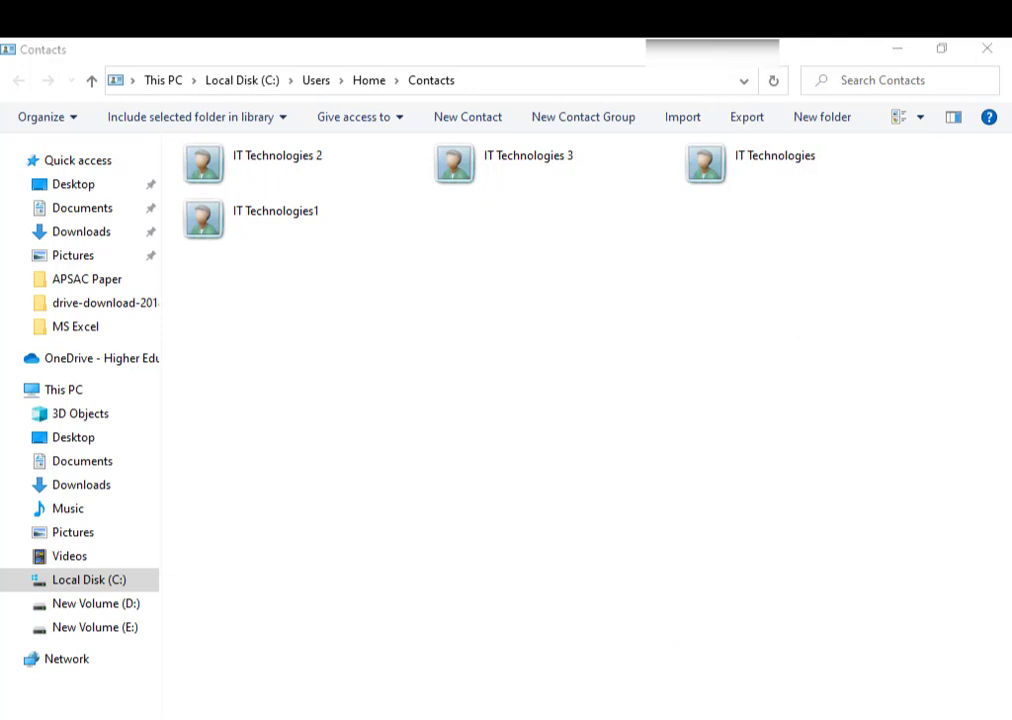
pyautogui.moveTo(485, 715)
pyautogui.click(444, 655)
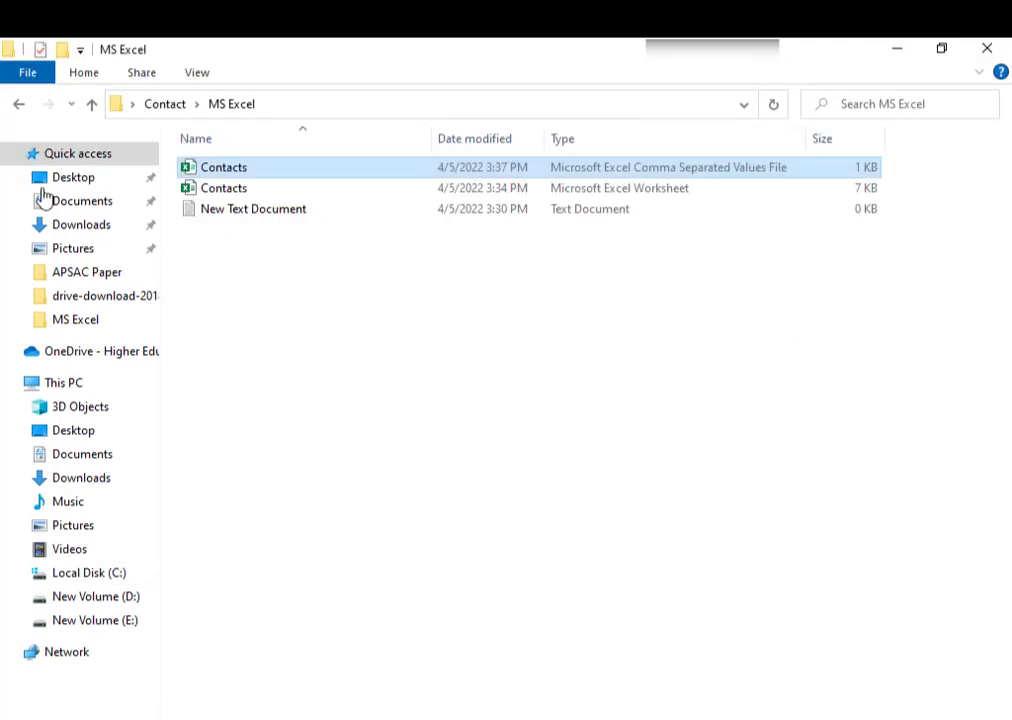
pyautogui.click(24, 106)
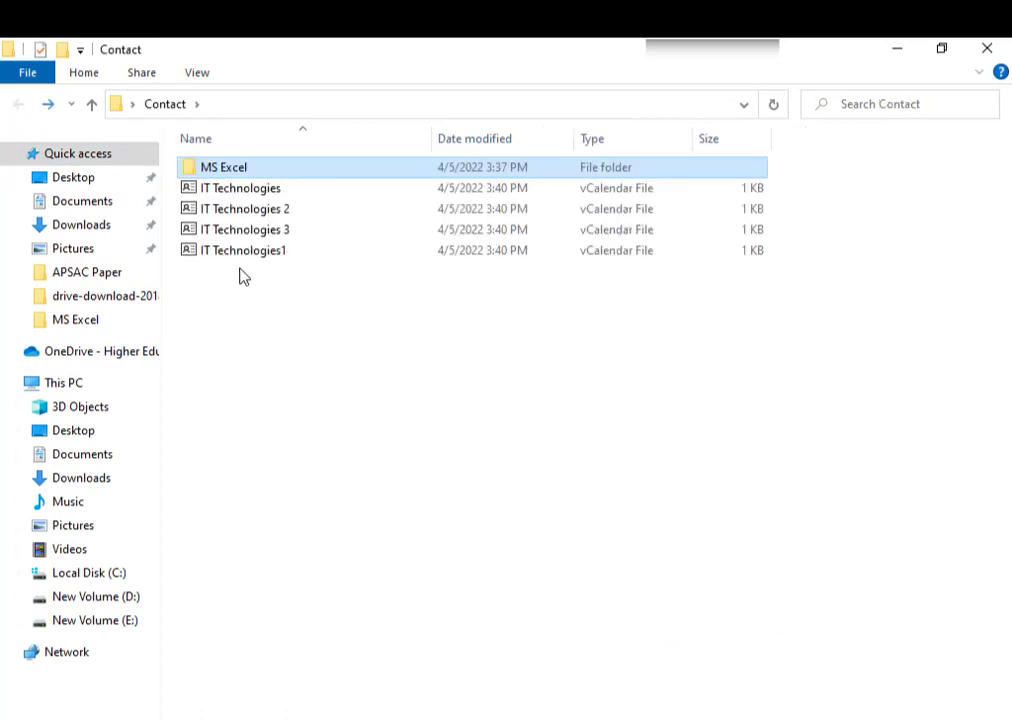
pyautogui.moveTo(264, 296); pyautogui.dragTo(222, 190)
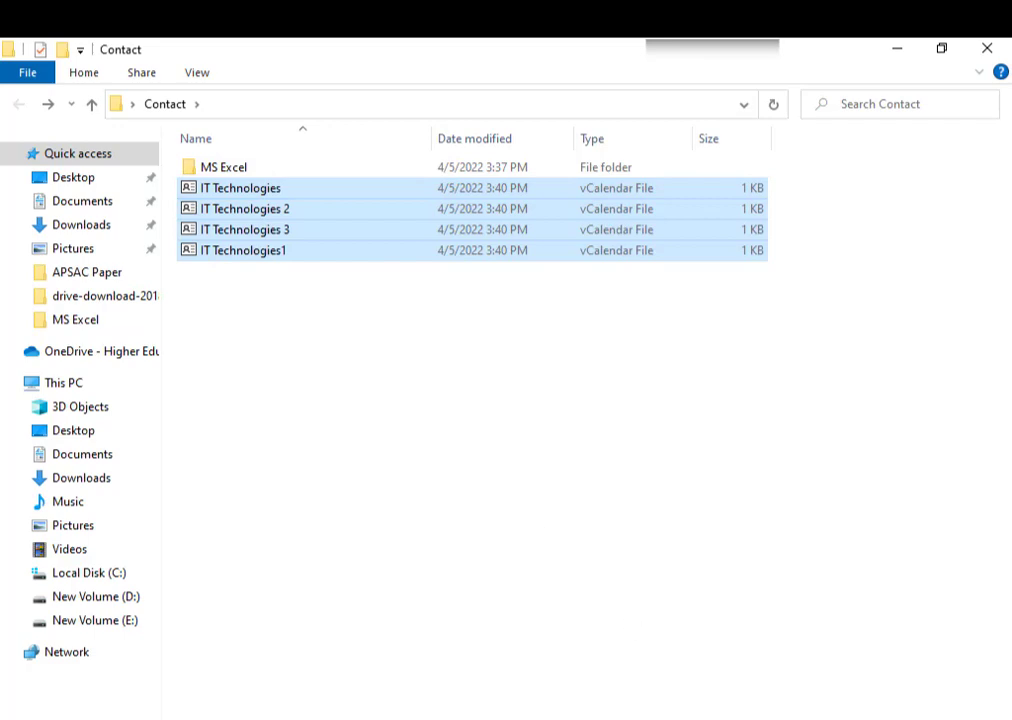
pyautogui.click(630, 715)
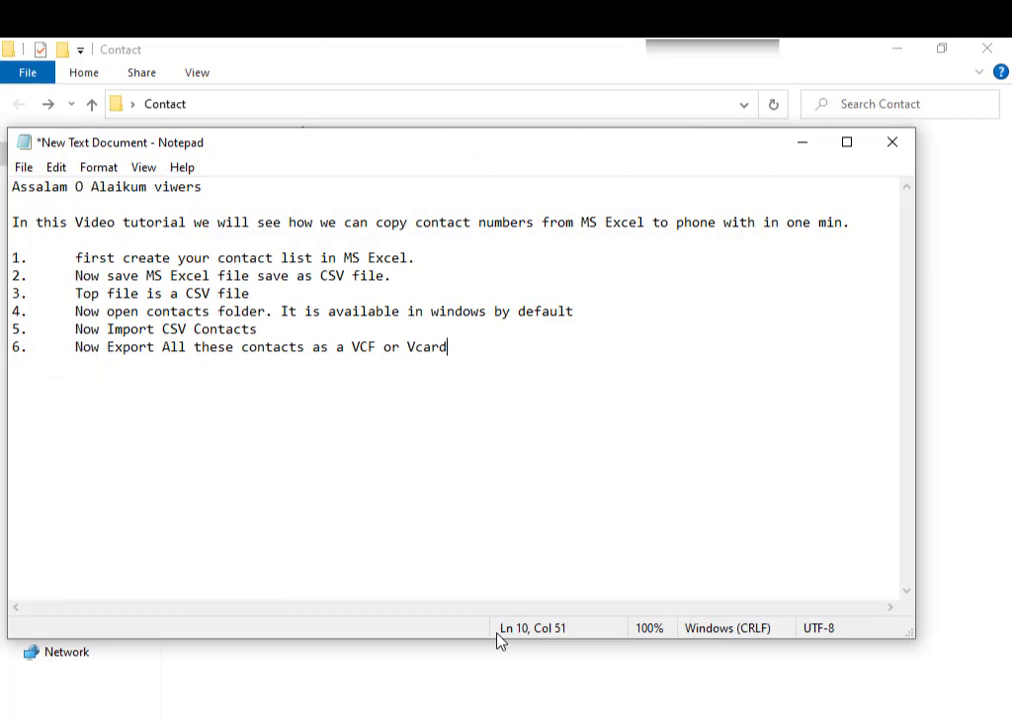
# - Add note step 7: 'Contacts are exported as Vcard'
pyautogui.press('Return')
pyautogui.write('7.')
pyautogui.press('Tab')
pyautogui.write('Contacts are e')
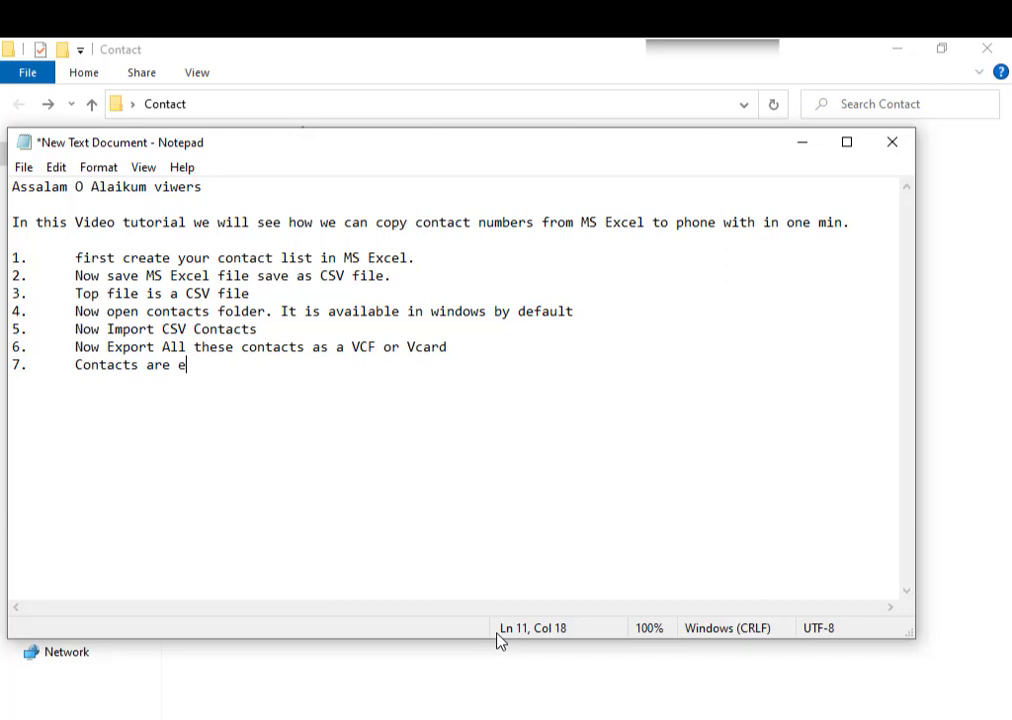
pyautogui.write('xported as ')
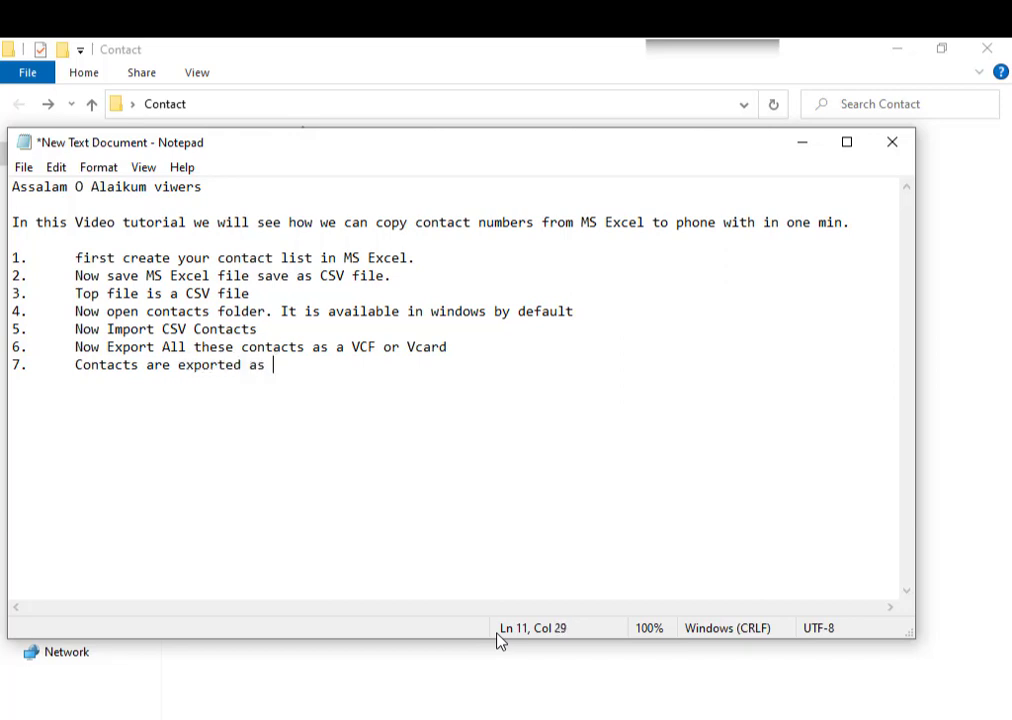
pyautogui.write('Vcad')
pyautogui.press('BackSpace')
pyautogui.write('rd')
# - Add note step 8: 'Now convert all VCF contacts to a single VCF file'
pyautogui.press('Return')
pyautogui.write('8.')
pyautogui.press('Tab')
pyautogui.write('Now con')
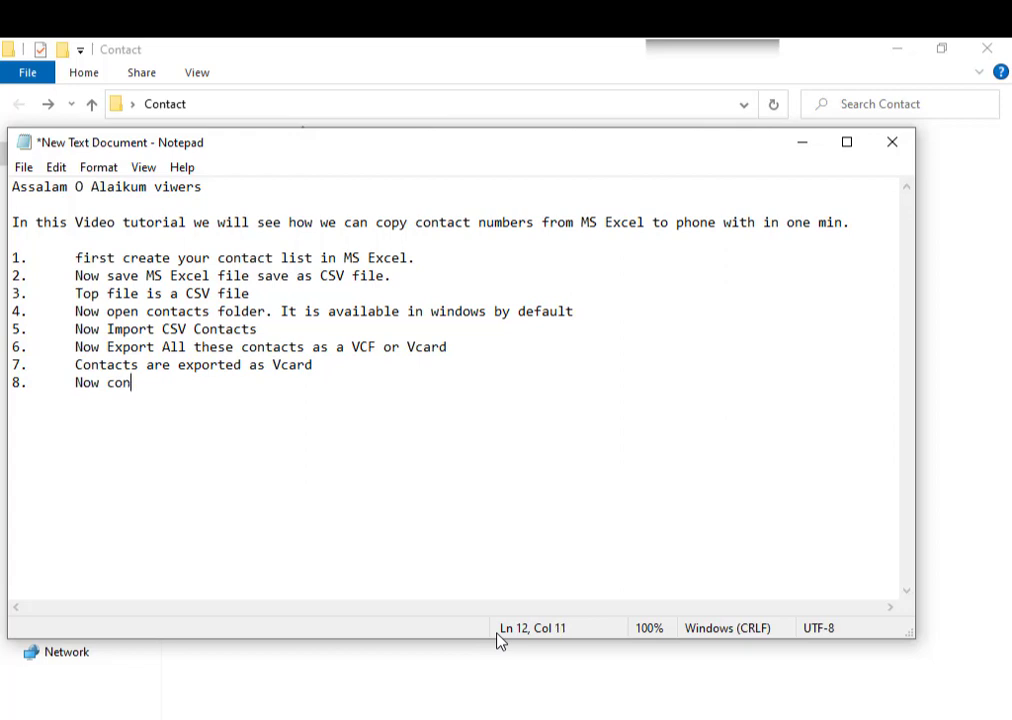
pyautogui.write('vert all VC')
pyautogui.press('BackSpace')
pyautogui.write('C')
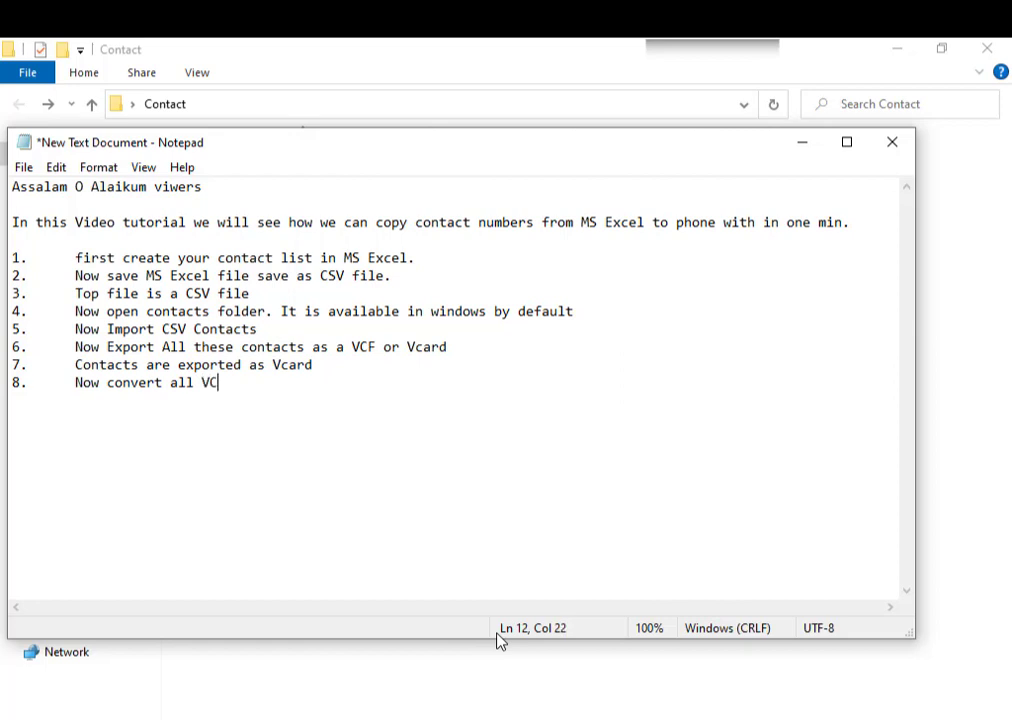
pyautogui.write('F contacts to a ')
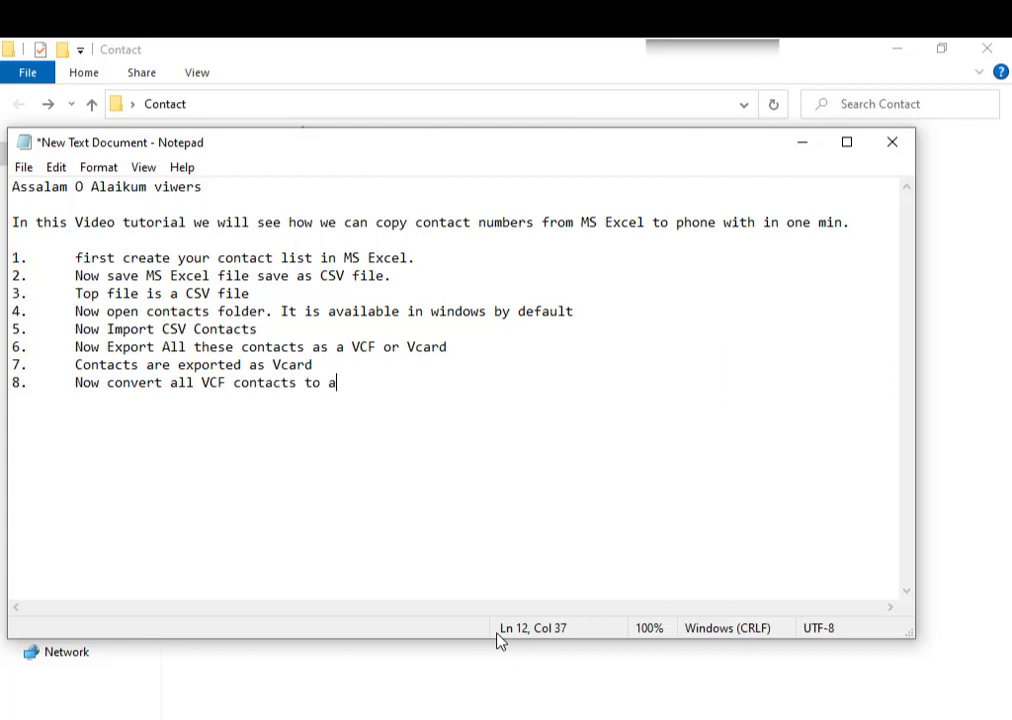
pyautogui.write('single VCF ')
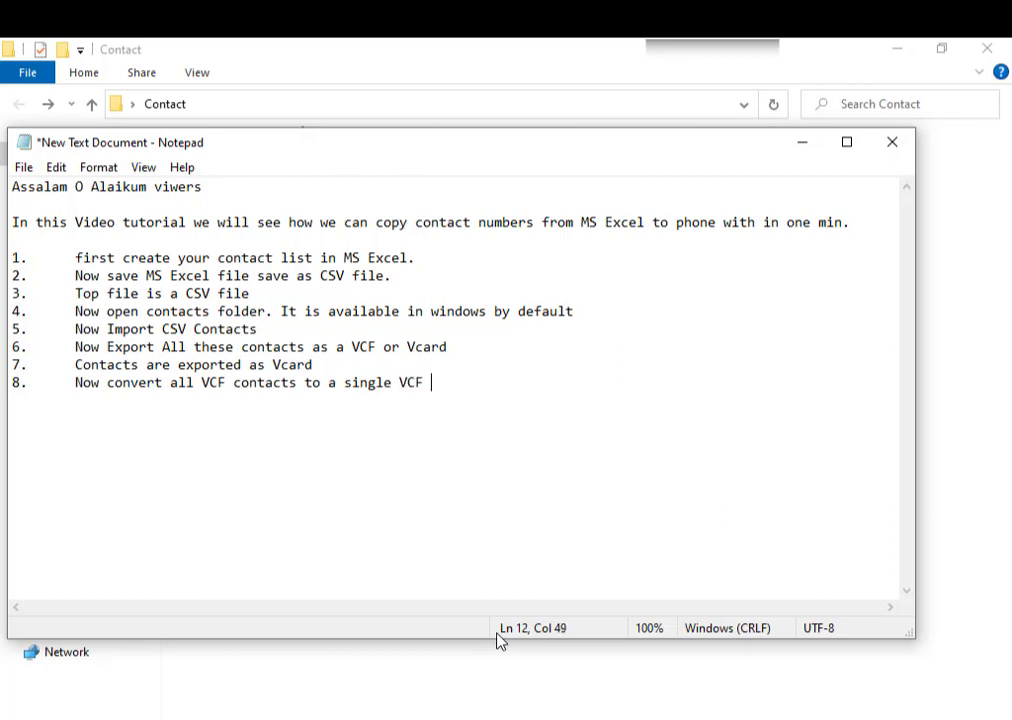
pyautogui.write('file')
# - Add note step 9: 'open CMD and write the following command'
pyautogui.press('Return')
pyautogui.write('9.')
pyautogui.press('Tab')
pyautogui.write('open')
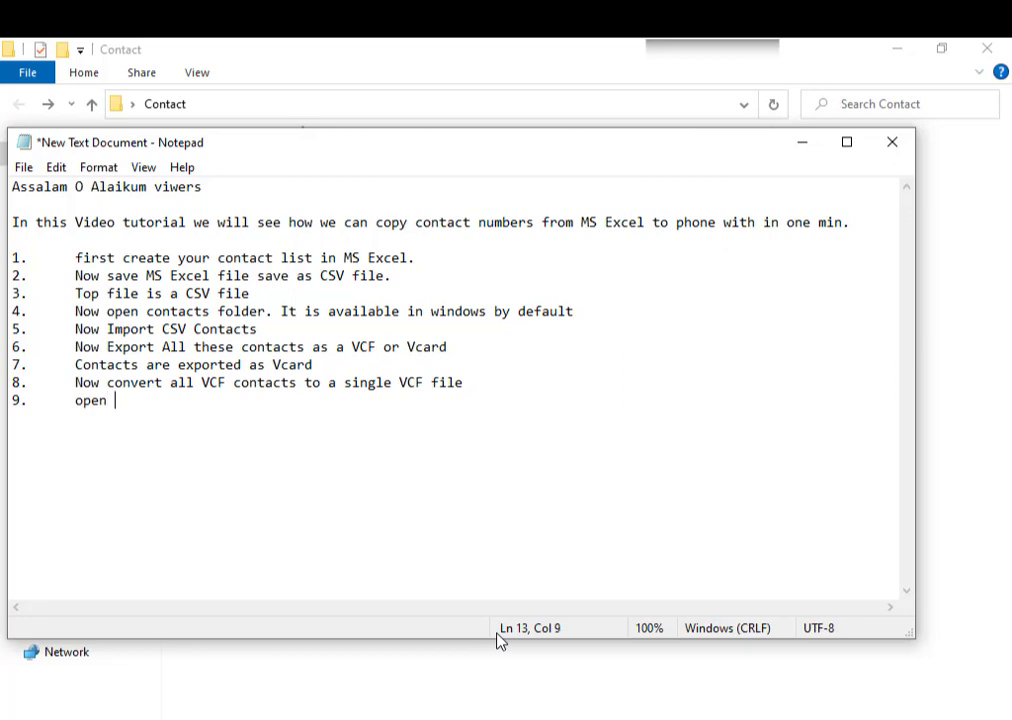
pyautogui.write(' CMD and wrti')
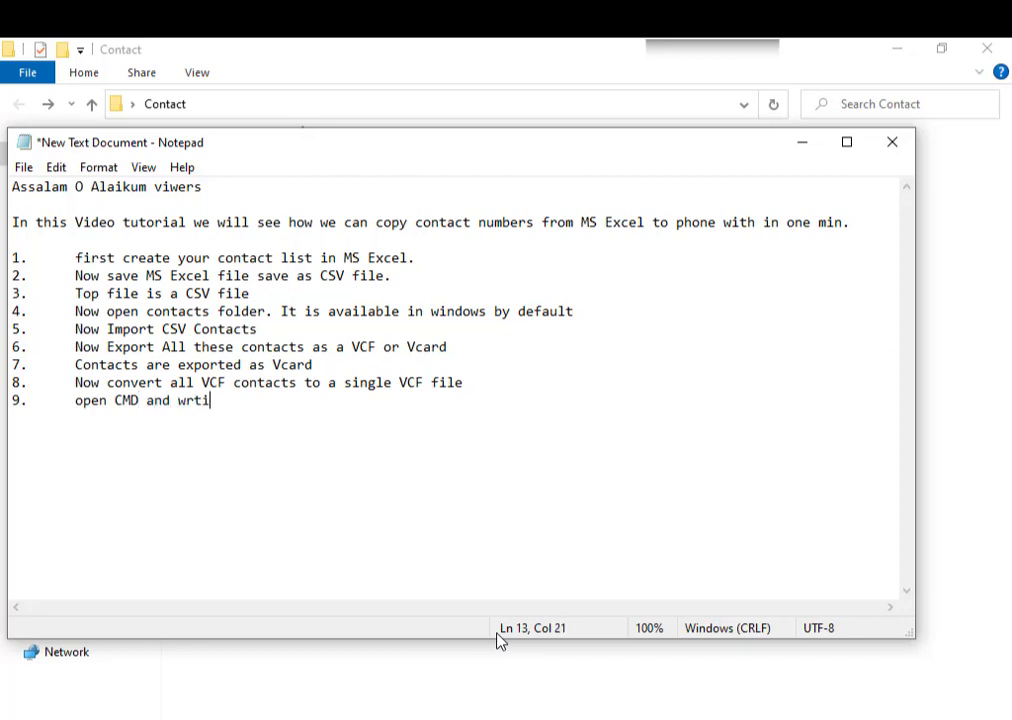
pyautogui.press('BackSpace')
pyautogui.press('BackSpace')
pyautogui.write('ite the follo')
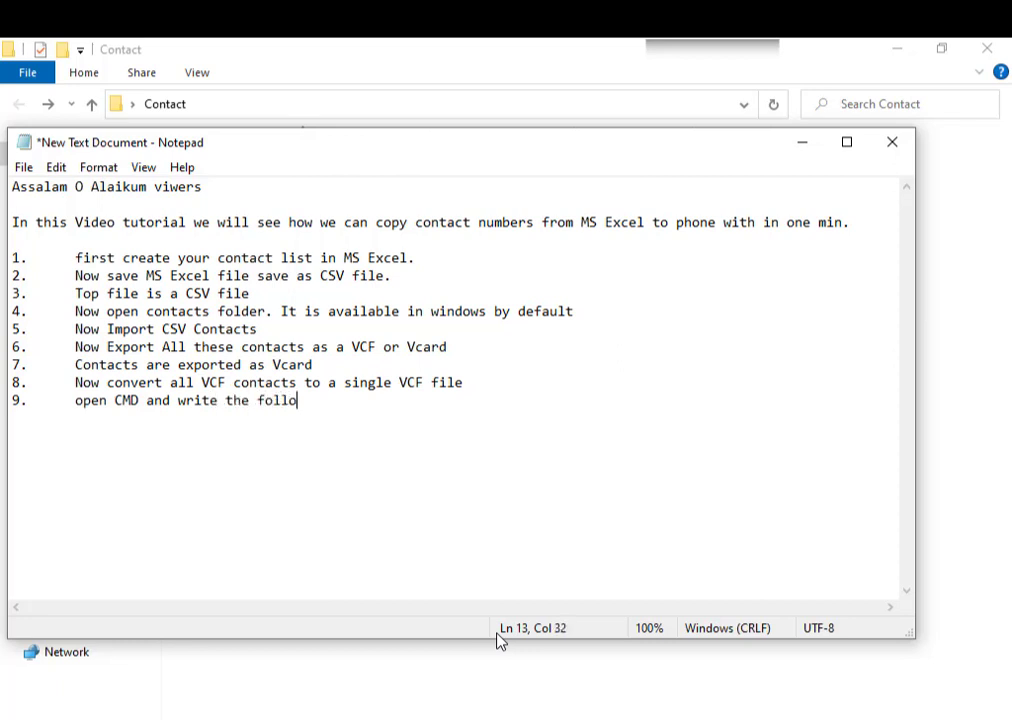
pyautogui.write('wing command')
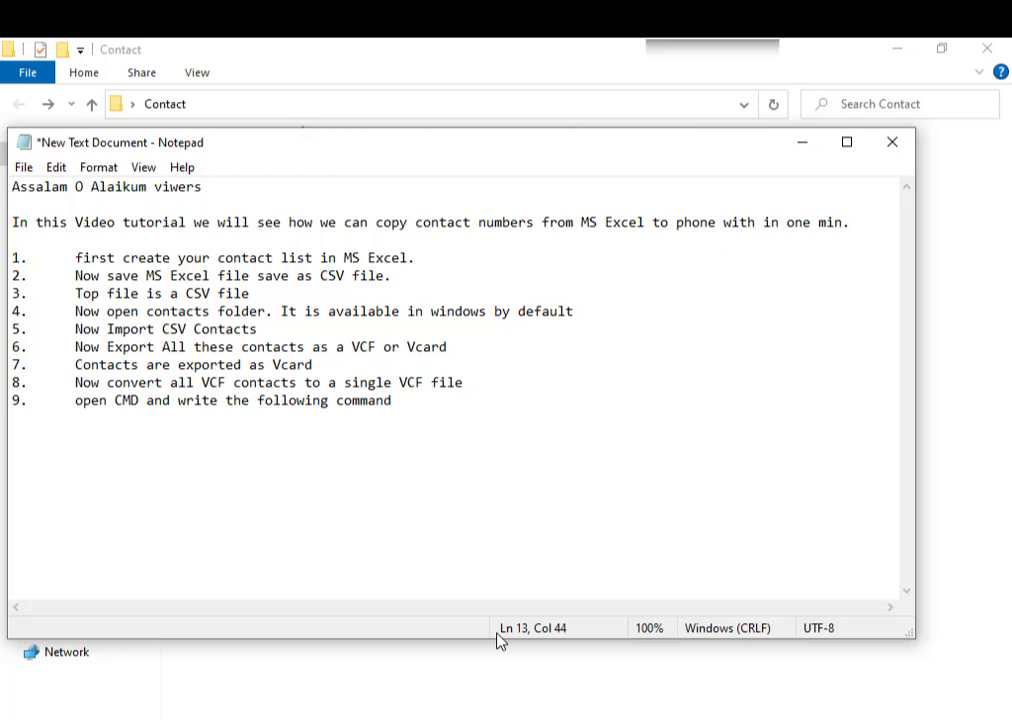
# - Add note step 10 quoting the command "copy /a copy *.vcf all_in_one.vcf"
pyautogui.press('Return')
pyautogui.write('10.')
pyautogui.press('Tab')
pyautogui.write('"copy ?/A')
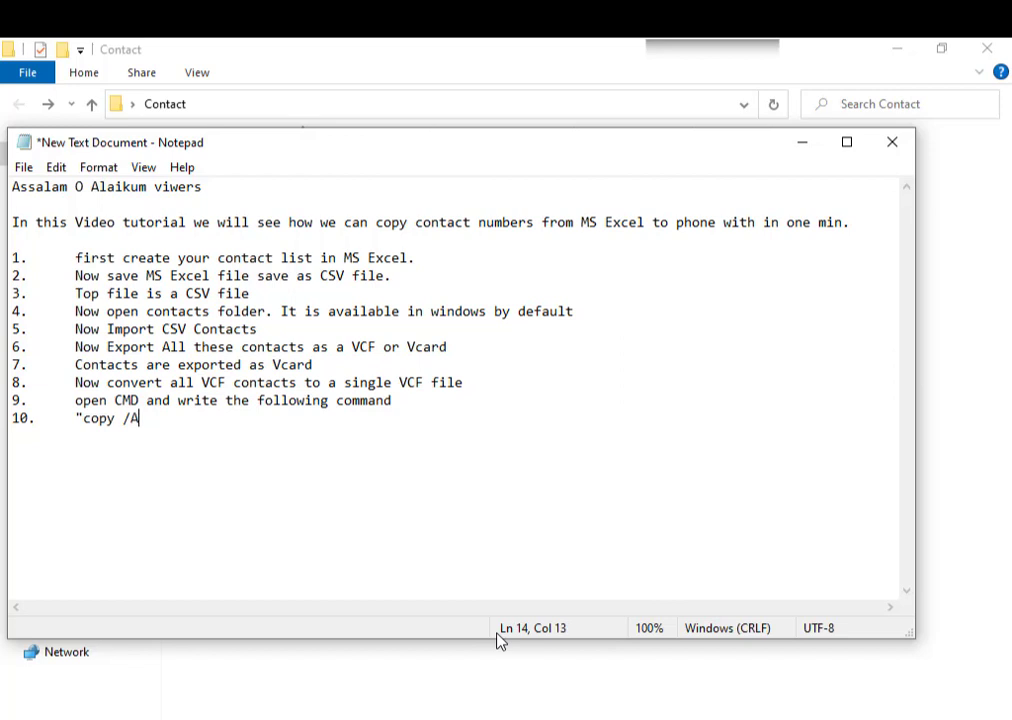
pyautogui.press('BackSpace')
pyautogui.write('a copy *>VC')
pyautogui.press('BackSpace')
pyautogui.press('BackSpace')
pyautogui.press('BackSpace')
pyautogui.write('>VC')
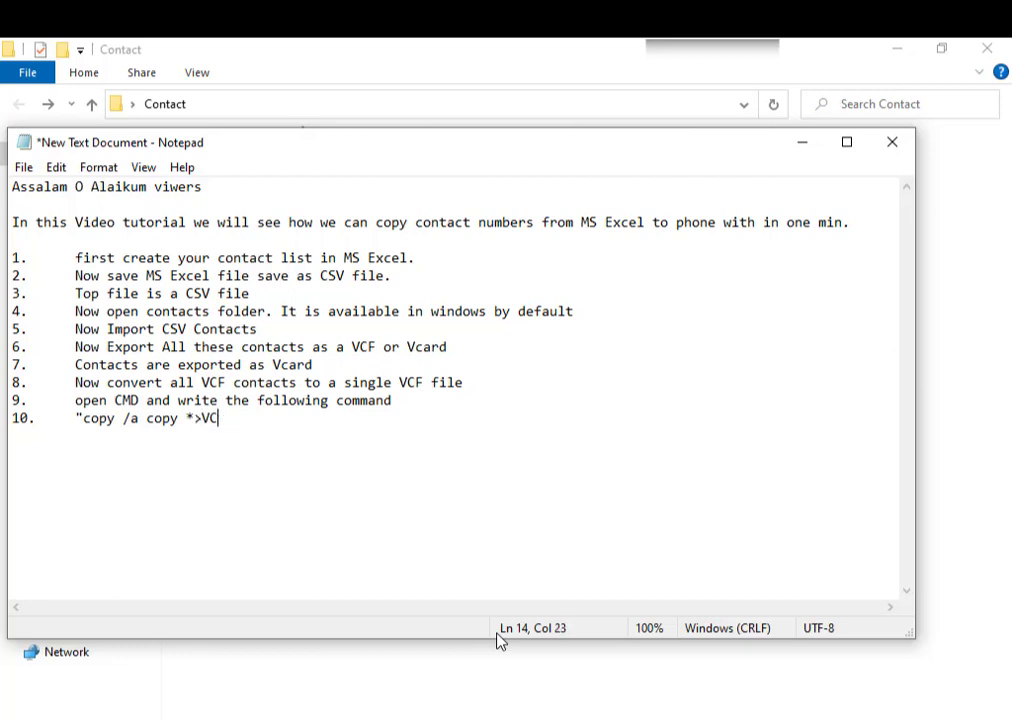
pyautogui.press('BackSpace')
pyautogui.press('BackSpace')
pyautogui.press('BackSpace')
pyautogui.write('>')
pyautogui.press('BackSpace')
pyautogui.write('>')
pyautogui.press('BackSpace')
pyautogui.write('.vcf all_in_on')
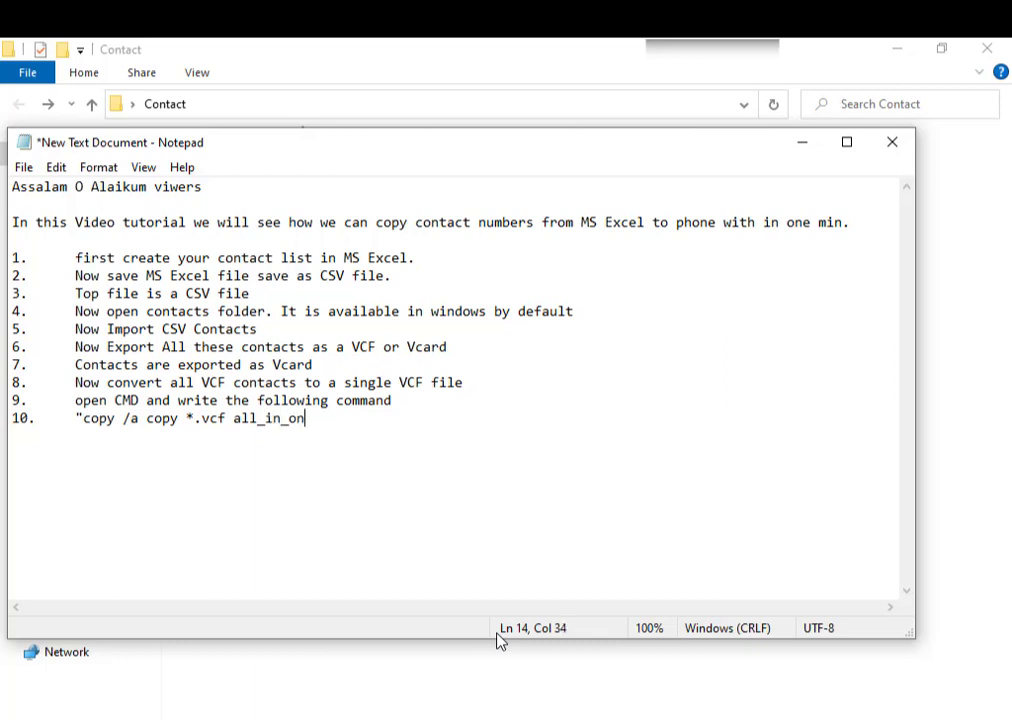
pyautogui.write('e.vcf"')
# - Number an empty step 11 on a new line
pyautogui.press('Return')
pyautogui.write('11.')
pyautogui.press('Tab')
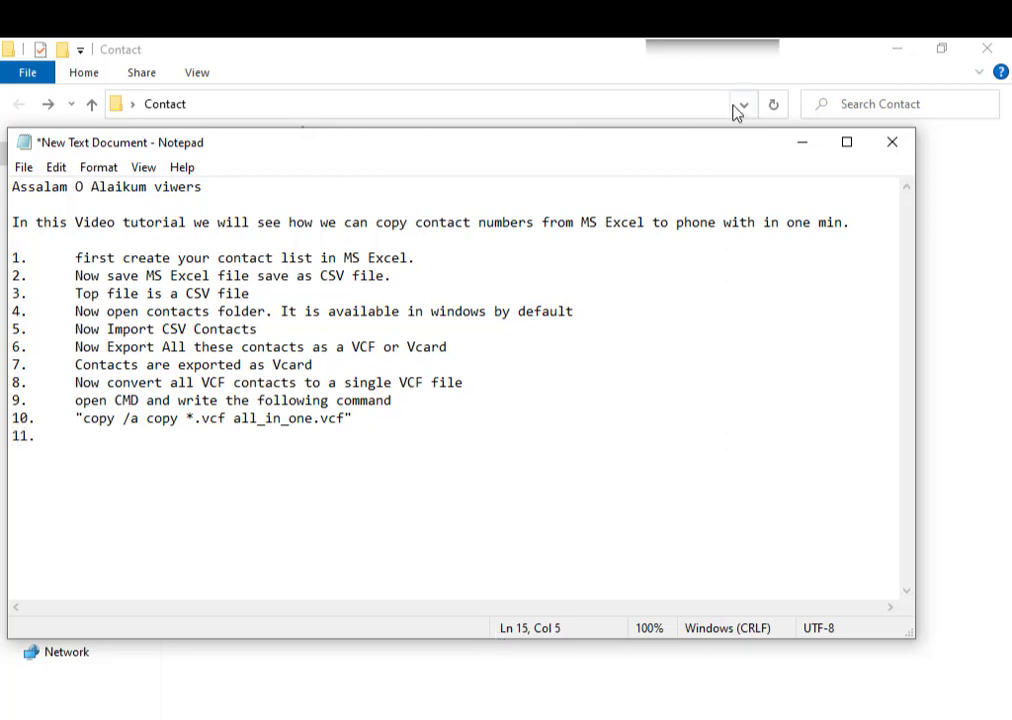
# - Launch Command Prompt and change directory to Desktop\Contact
pyautogui.press('super')
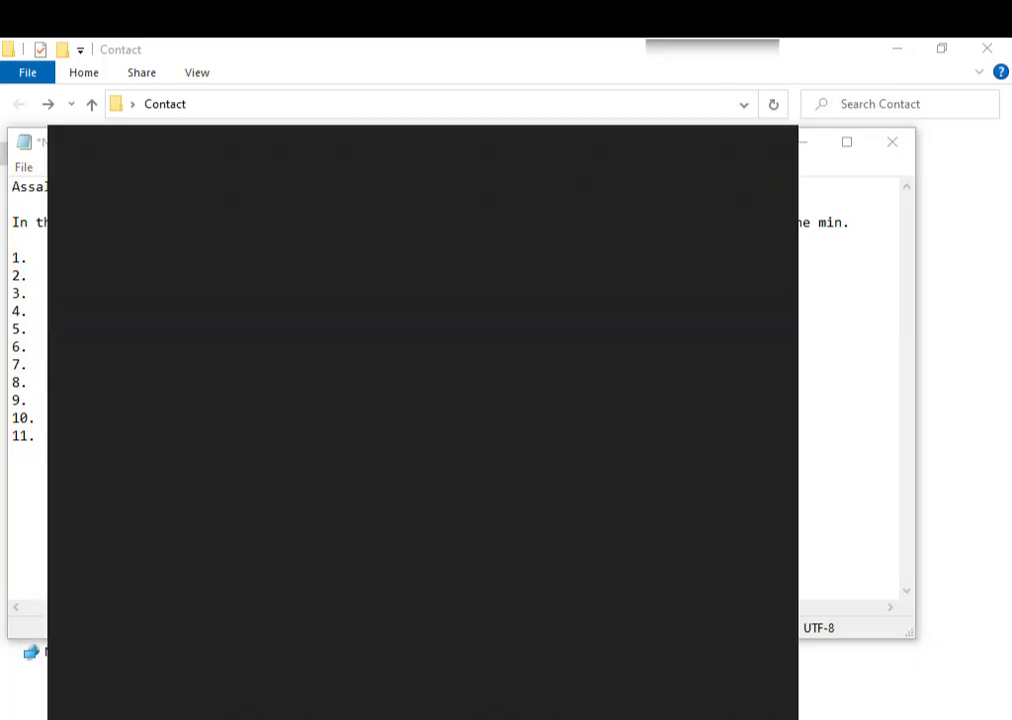
pyautogui.write('cmd')
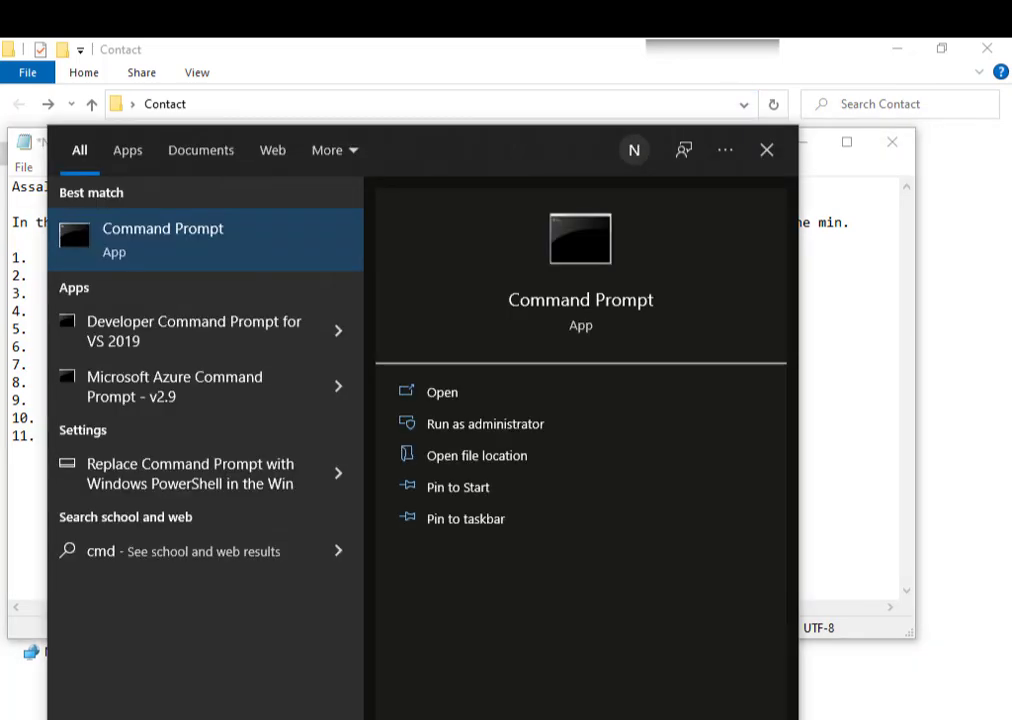
pyautogui.press('Return')
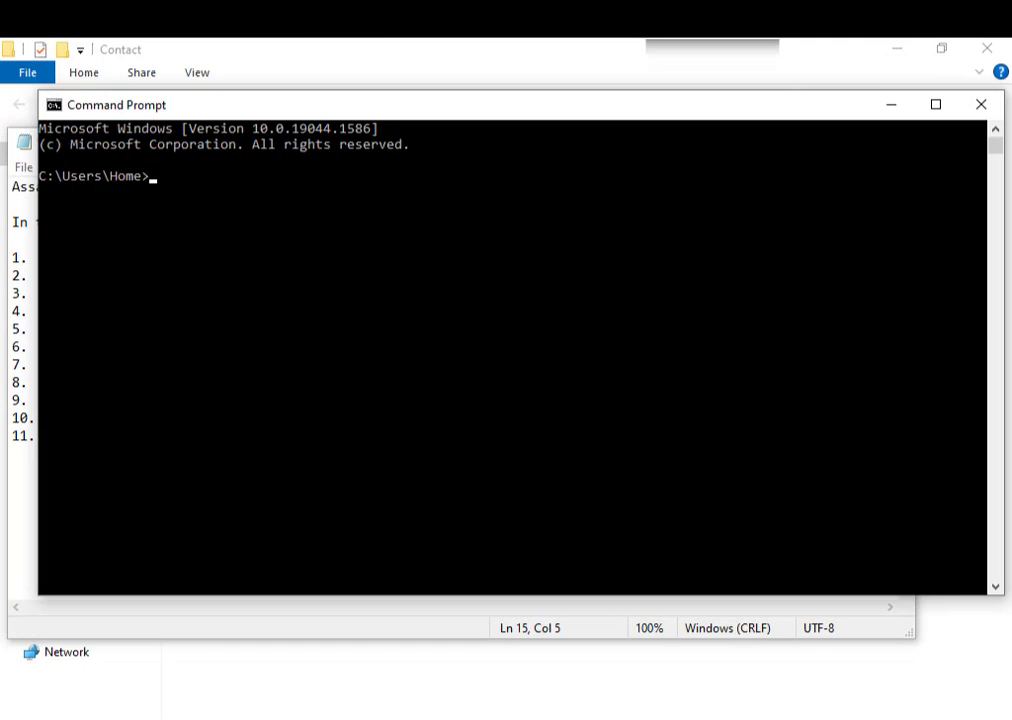
pyautogui.write('cd desktop')
pyautogui.press('Return')
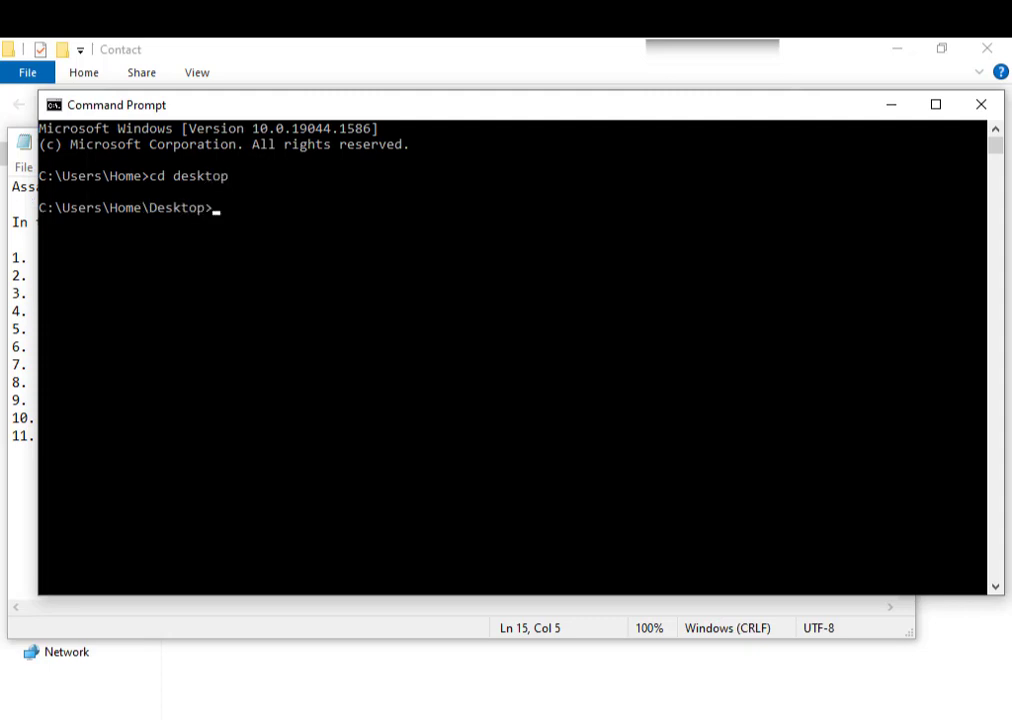
pyautogui.write('cd contact')
pyautogui.press('Return')
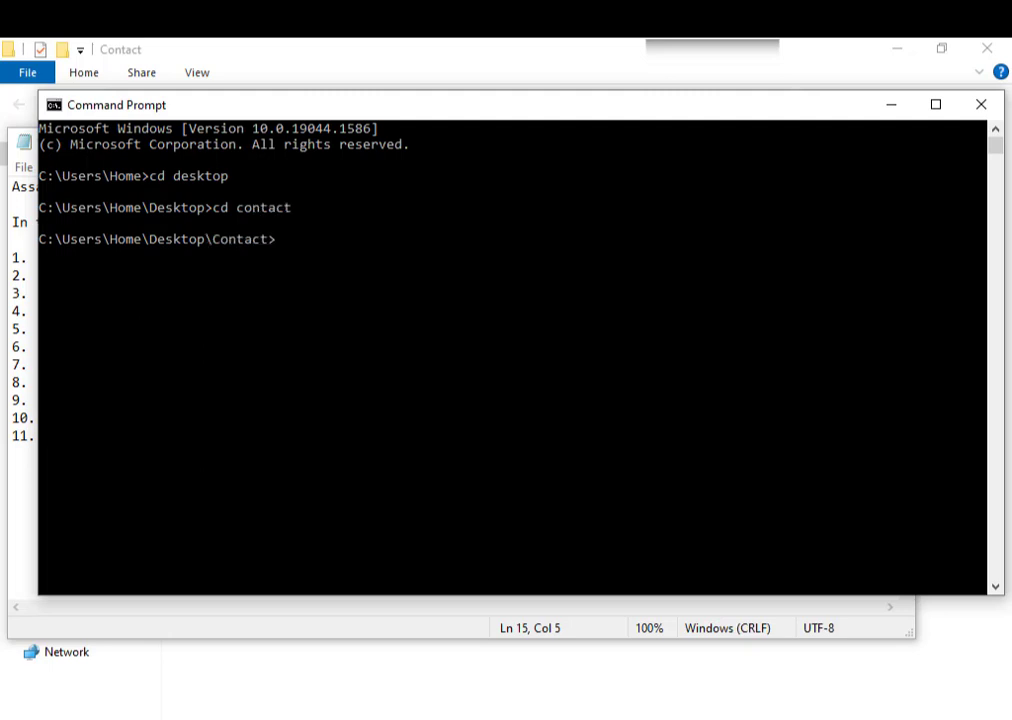
# - Run 'copy /a *.vcf all_in_one.vcf' to merge the vCards into one file
pyautogui.write('copt')
pyautogui.press('BackSpace')
pyautogui.write('y /a *.vcf all')
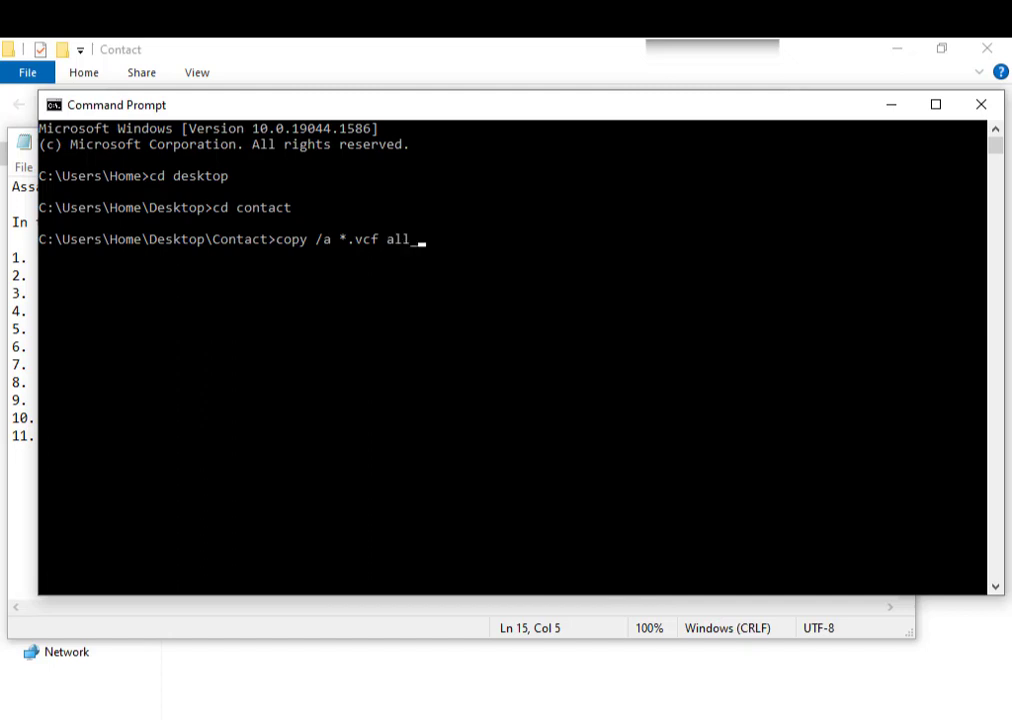
pyautogui.write('_in_one.vcf')
pyautogui.press('Return')
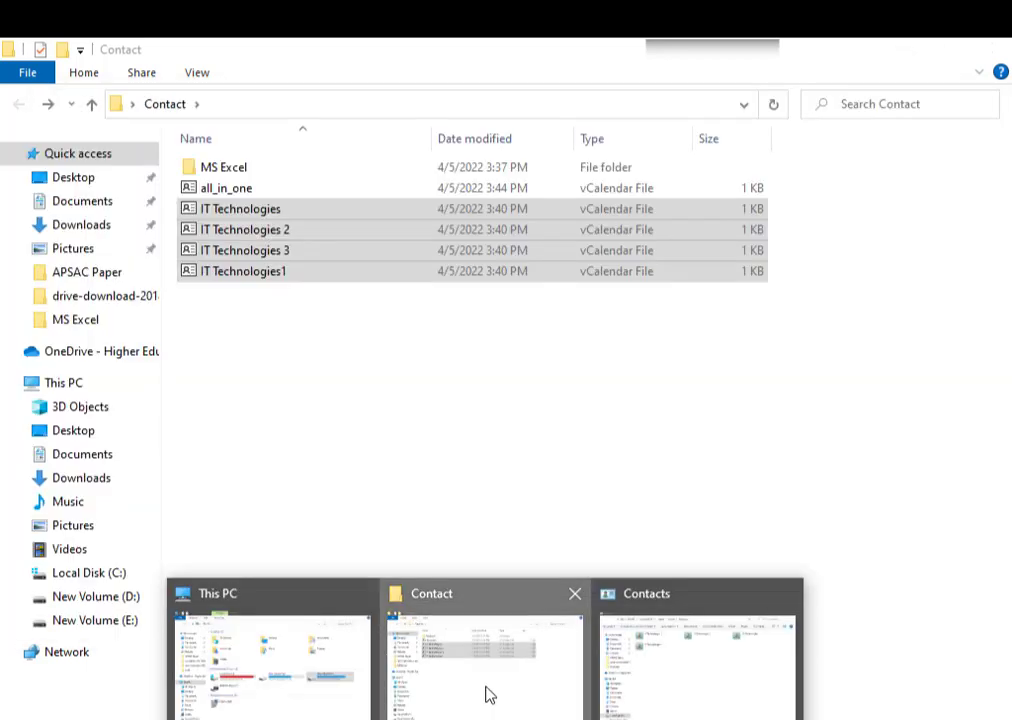
# - Select the new all_in_one file in the Contact folder, then return to the Notepad notes
pyautogui.click(486, 694)
pyautogui.click(228, 190)
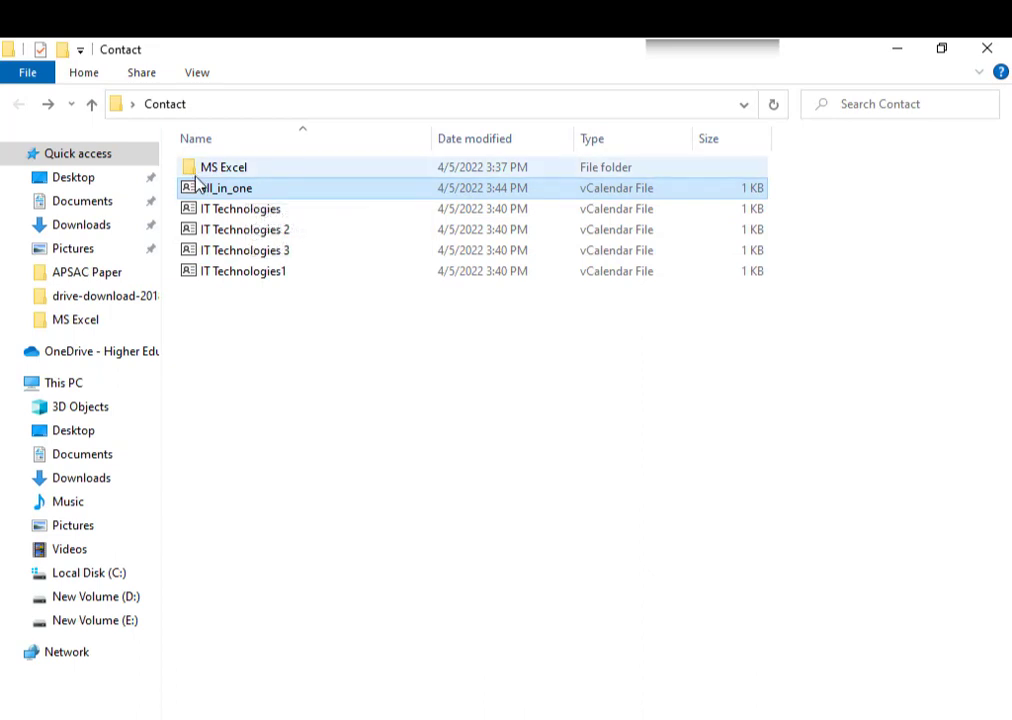
pyautogui.click(430, 717)
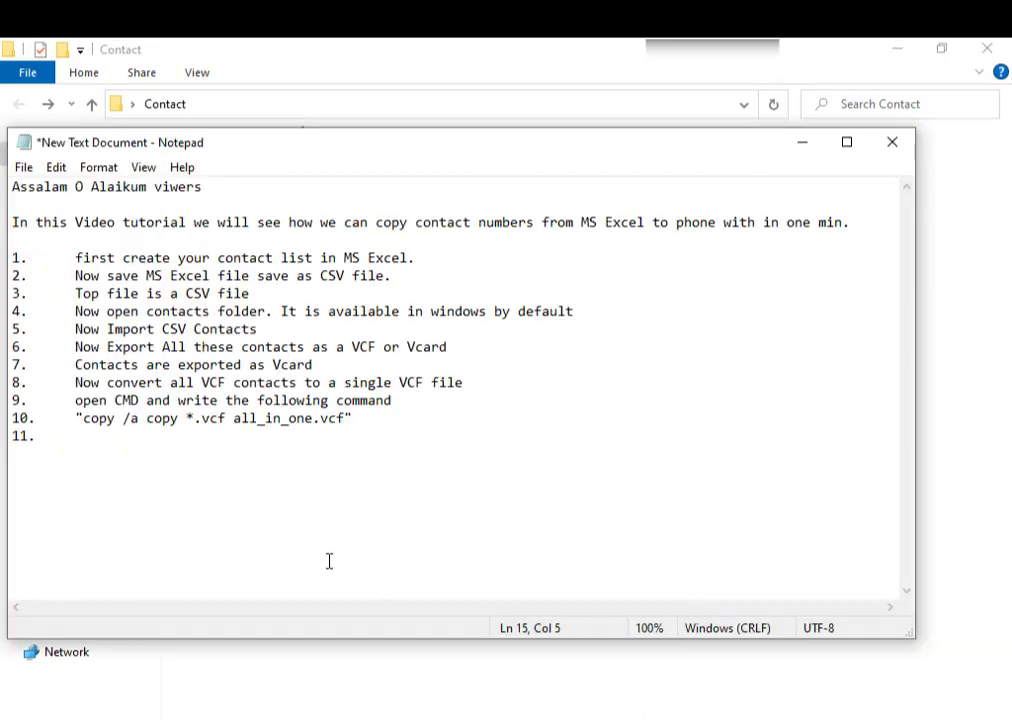
# - After fixing a stray typo, enter 'now email this one file and open it in your mobile phone' as Notepad step 11
pyautogui.write('so')
pyautogui.press('BackSpace')
pyautogui.press('BackSpace')
pyautogui.write('now email this')
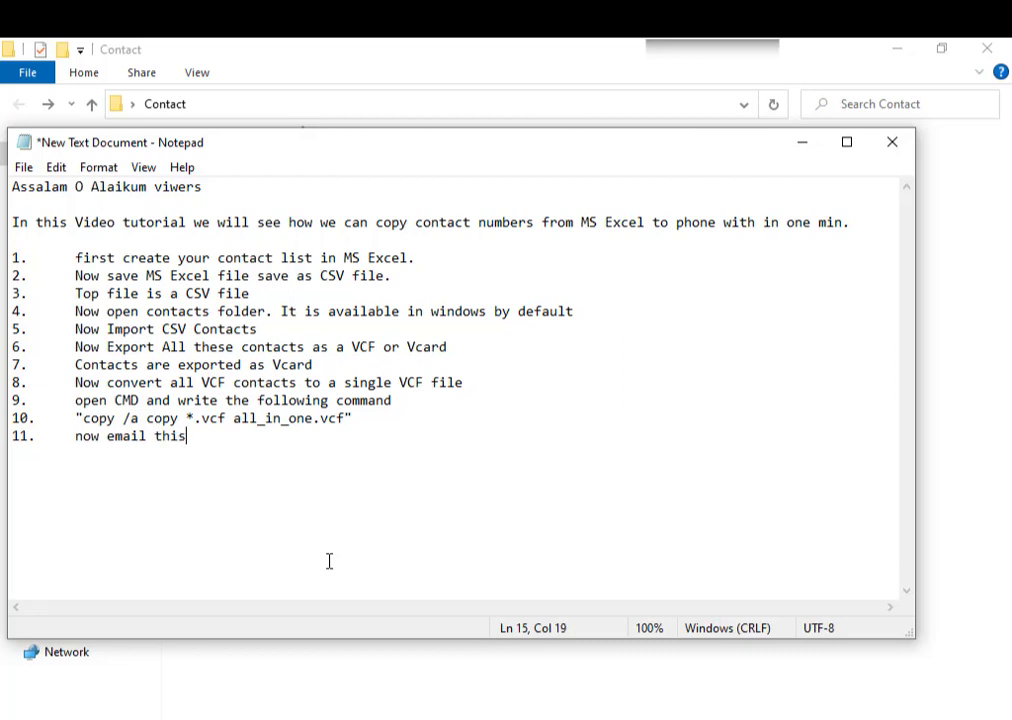
pyautogui.write(' one file and op')
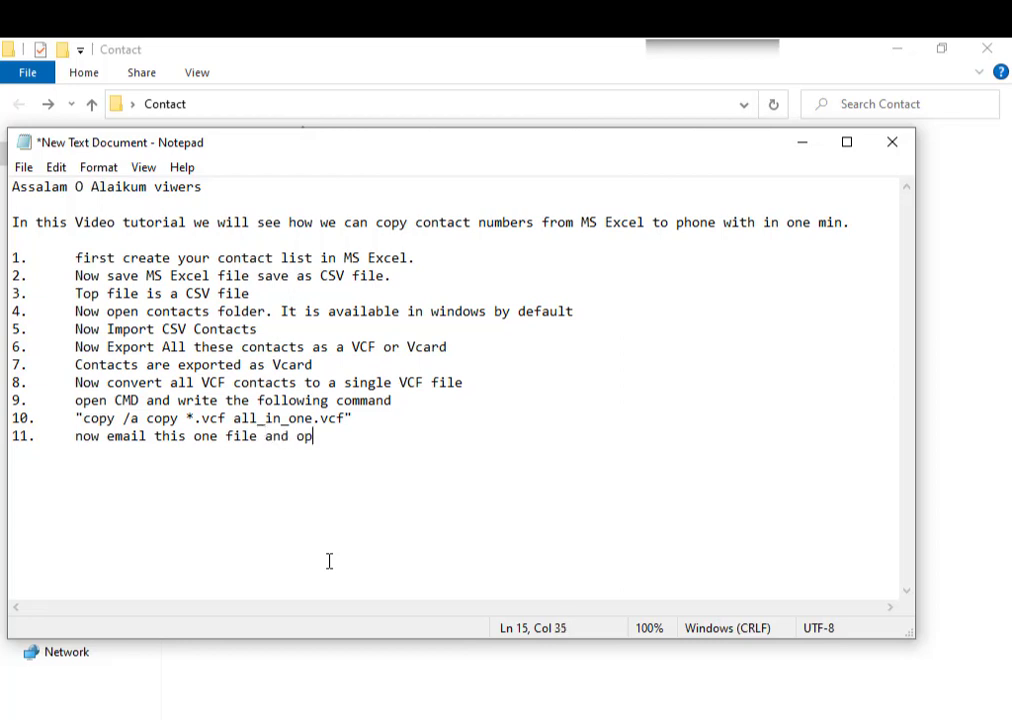
pyautogui.write('en it in your')
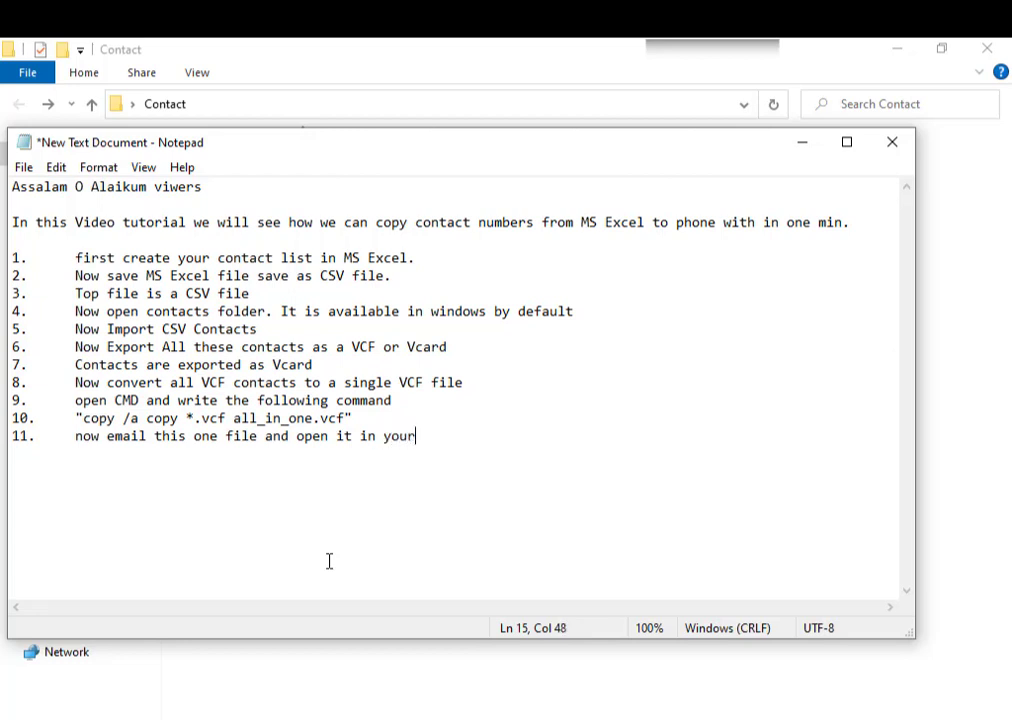
pyautogui.write(' mobile phone')
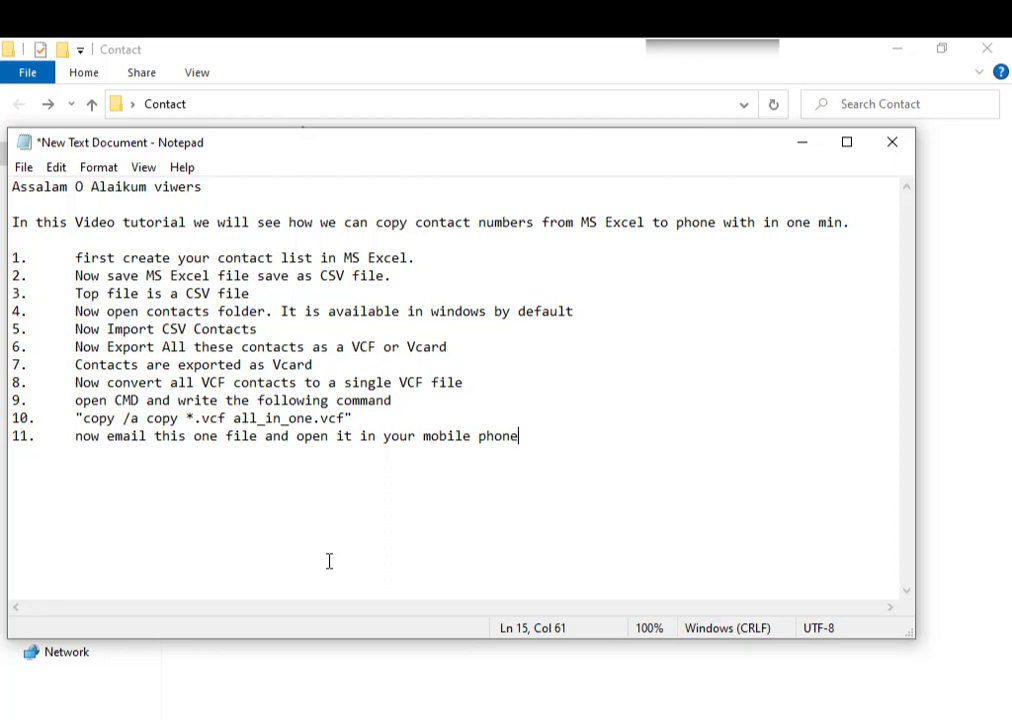
# - Start a new Gmail message addressed to the suggested contact
pyautogui.press('Left')
pyautogui.press('Left')
pyautogui.press('Left')
pyautogui.press('Left')
pyautogui.press('Left')
pyautogui.press('Left')
pyautogui.press('Left')
pyautogui.press('Left')
pyautogui.press('Left')
pyautogui.press('Left')
pyautogui.press('Left')
pyautogui.press('Left')
pyautogui.press('Left')
pyautogui.press('Left')
pyautogui.press('Left')
pyautogui.press('Left')
pyautogui.press('Left')
pyautogui.press('Left')
pyautogui.press('Left')
pyautogui.press('Left')
pyautogui.press('Left')
pyautogui.press('Left')
pyautogui.press('Left')
pyautogui.press('Left')
pyautogui.press('Left')
pyautogui.click(801, 158)
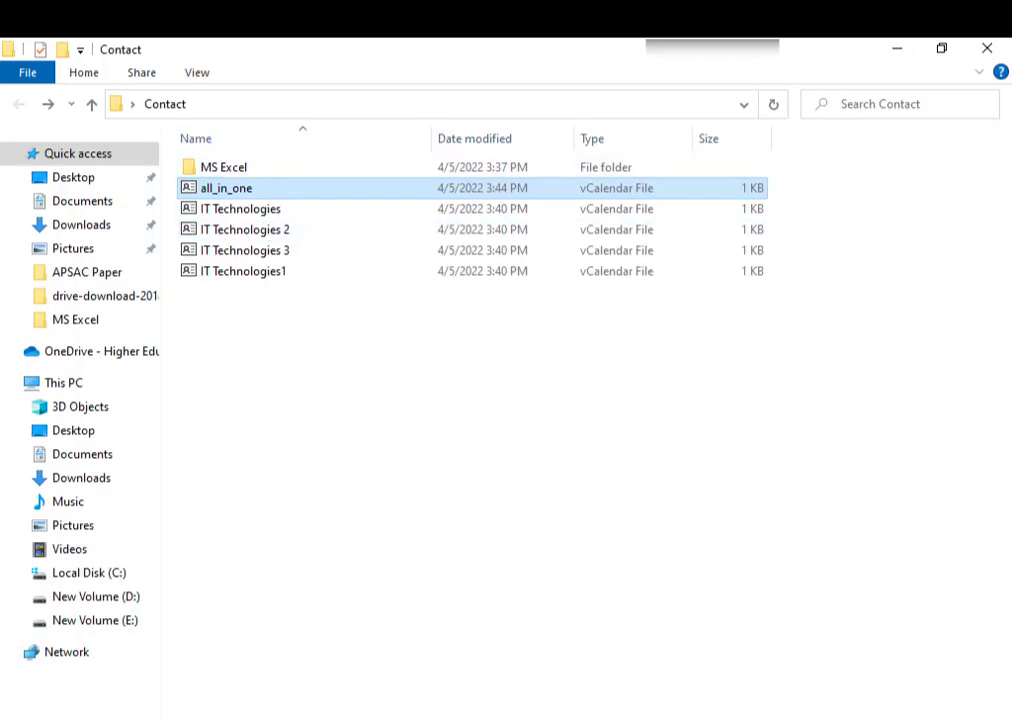
pyautogui.click(535, 719)
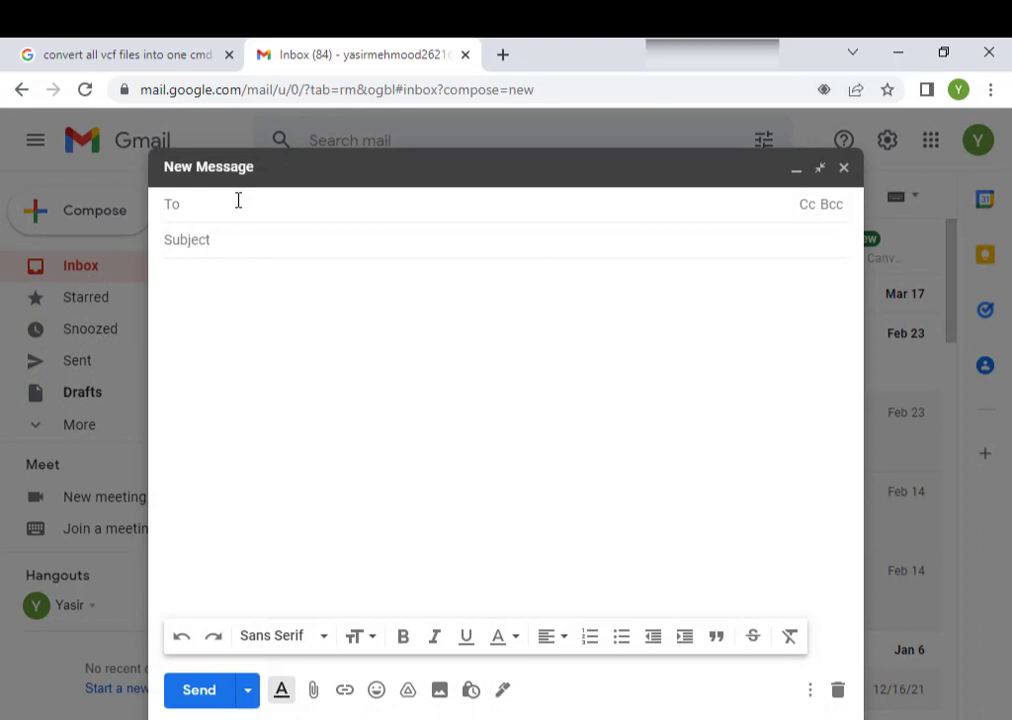
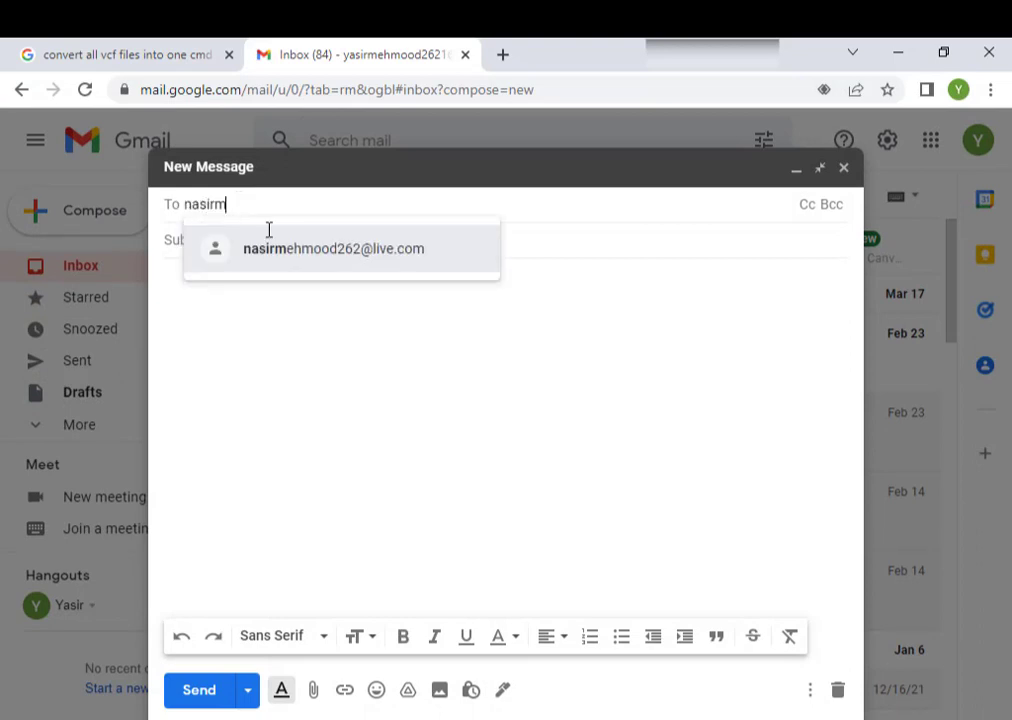
pyautogui.click(290, 255)
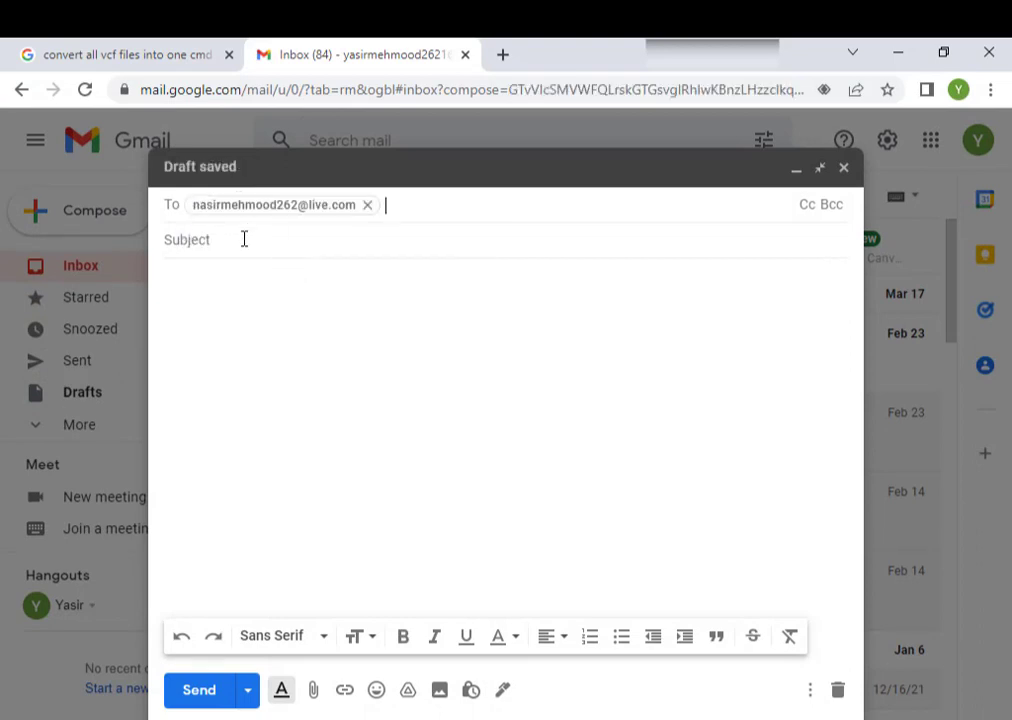
# - Give the email the subject 'Contacts', attach all_in_one.vcf, and send it
pyautogui.click(244, 239)
pyautogui.write('Contacts')
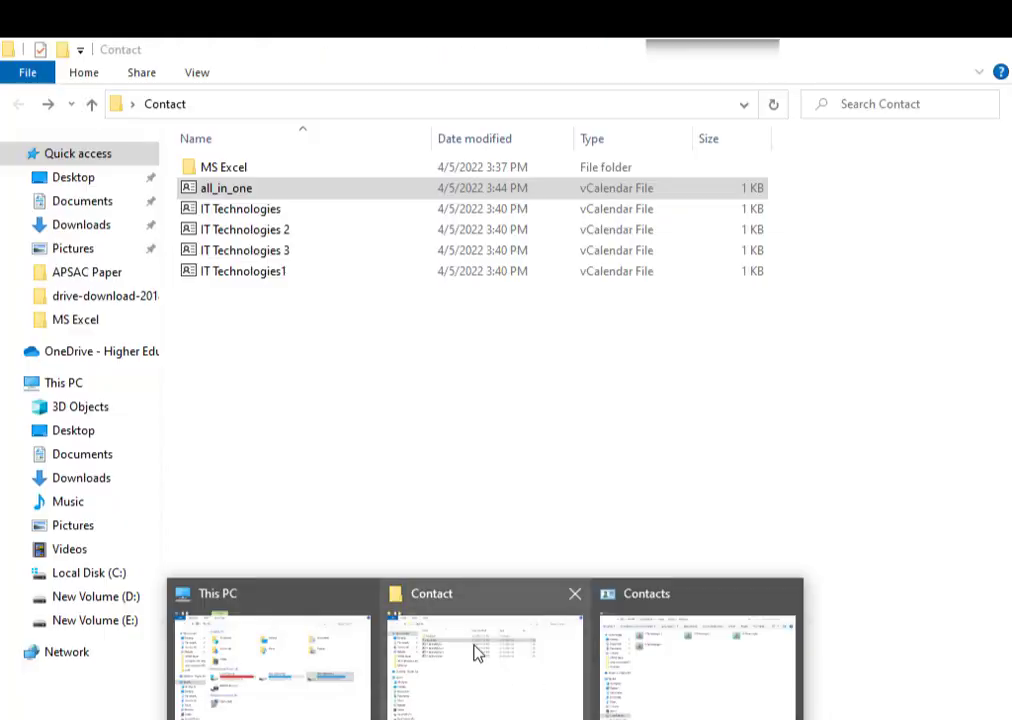
pyautogui.click(472, 653)
pyautogui.moveTo(228, 190); pyautogui.dragTo(490, 497)
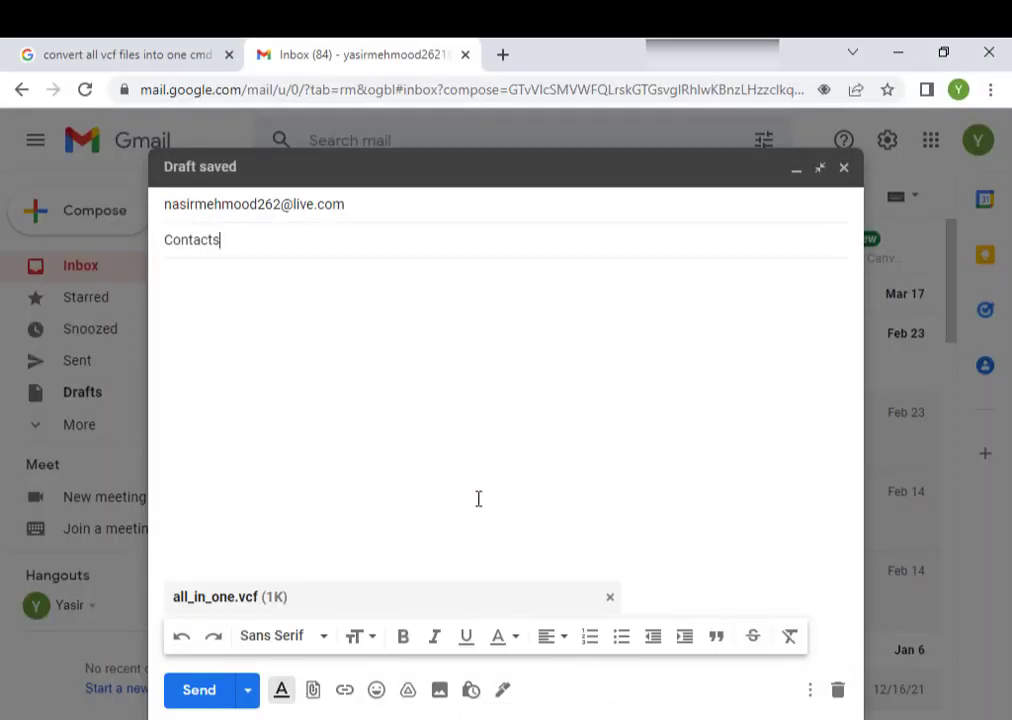
pyautogui.click(199, 690)
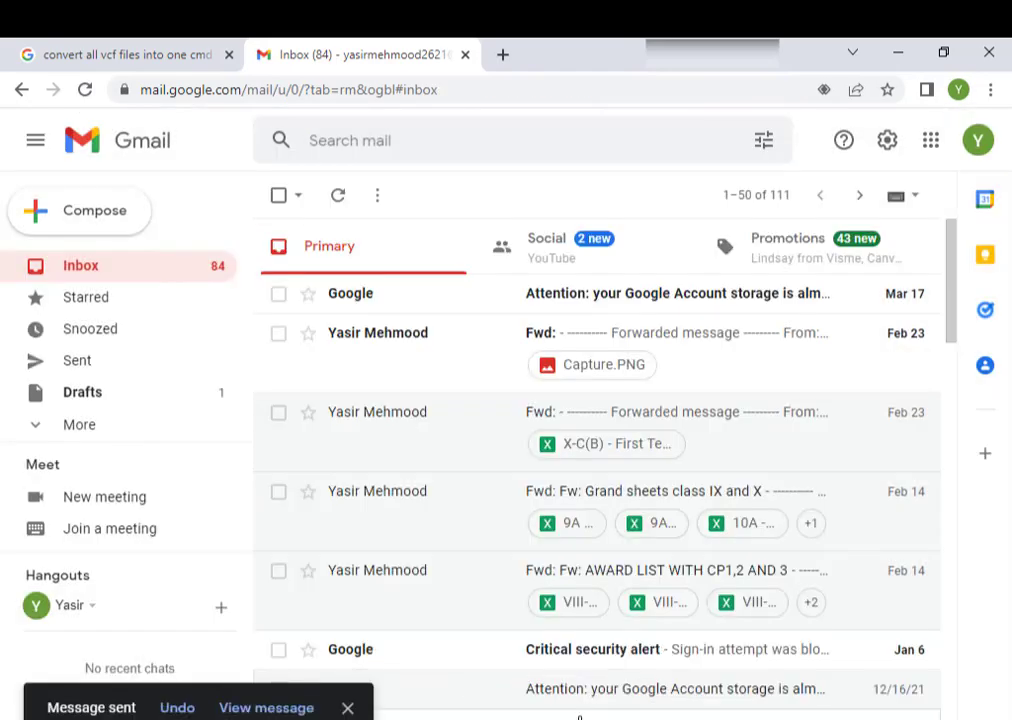
pyautogui.click(548, 718)
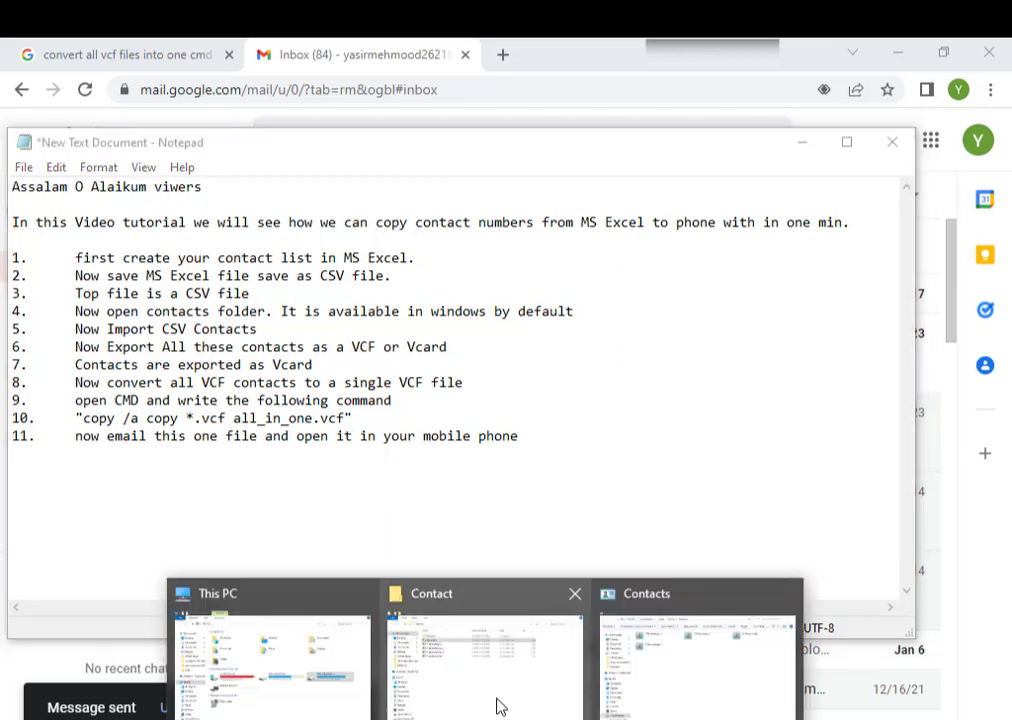
# - Back in Notepad, start a new line after step 11, cancelling the accidental close prompt
pyautogui.click(497, 705)
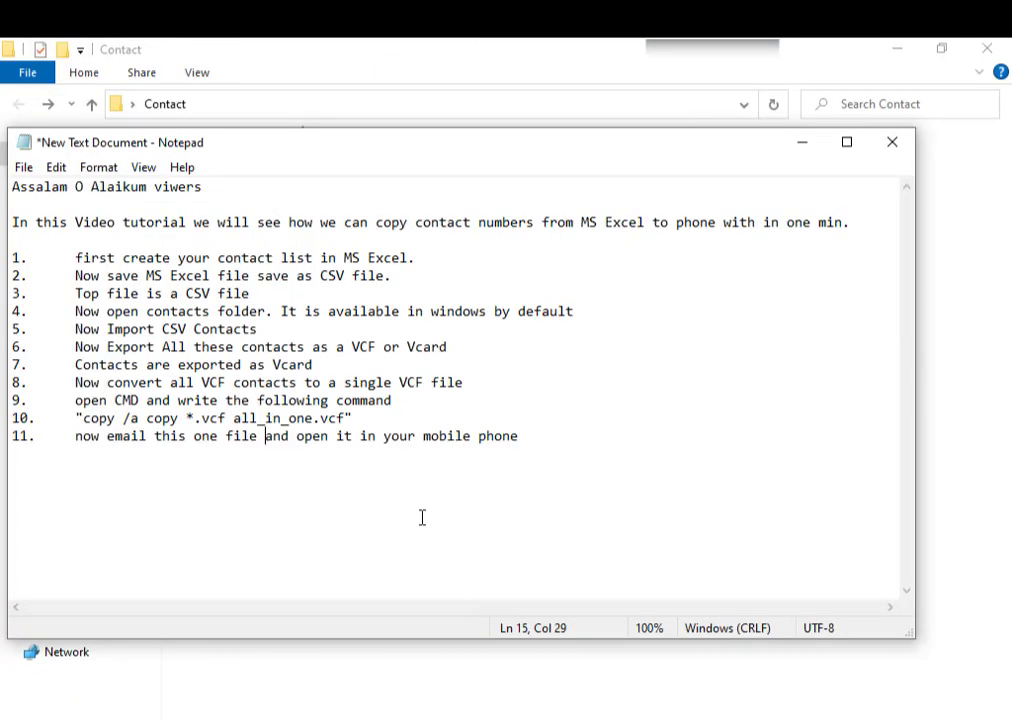
pyautogui.click(529, 447)
pyautogui.click(521, 440)
pyautogui.press('Down')
pyautogui.write('.')
pyautogui.hotkey('alt', 'F4')
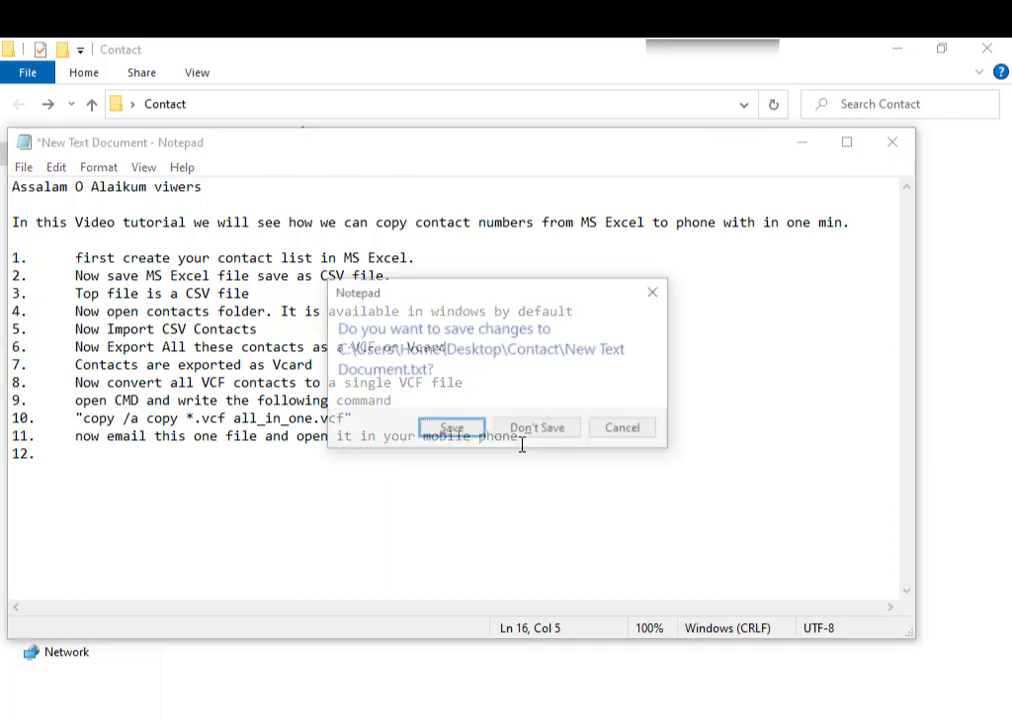
pyautogui.click(623, 432)
# - Type step 12 as 'Now download this VCF file in mobile phone', fixing typos
pyautogui.press('Tab')
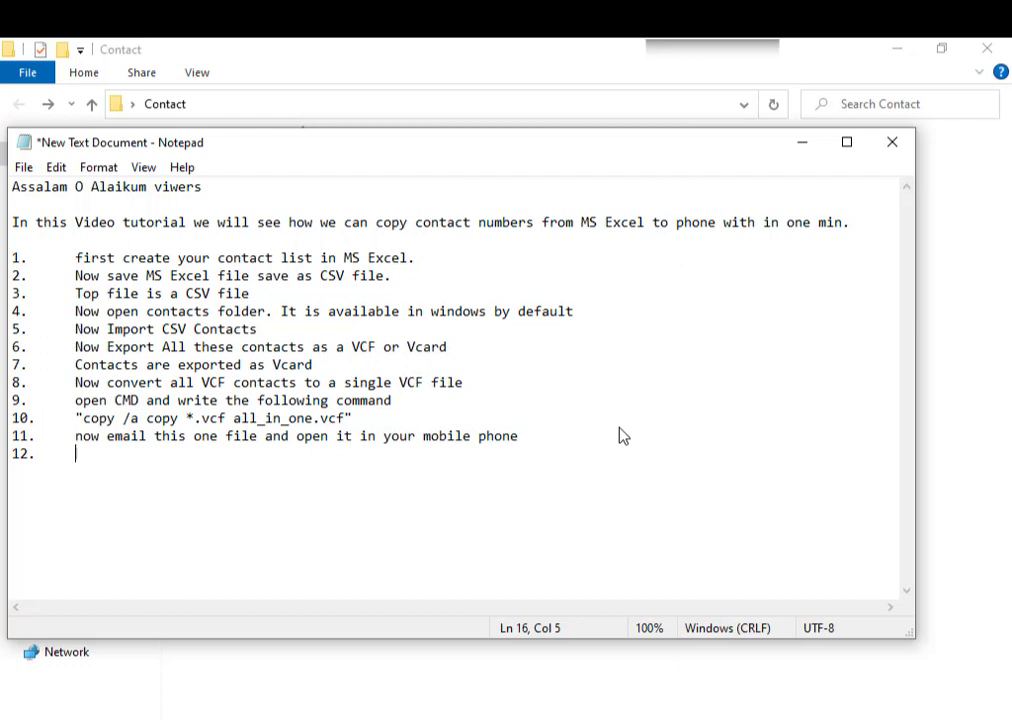
pyautogui.write('Now open thi')
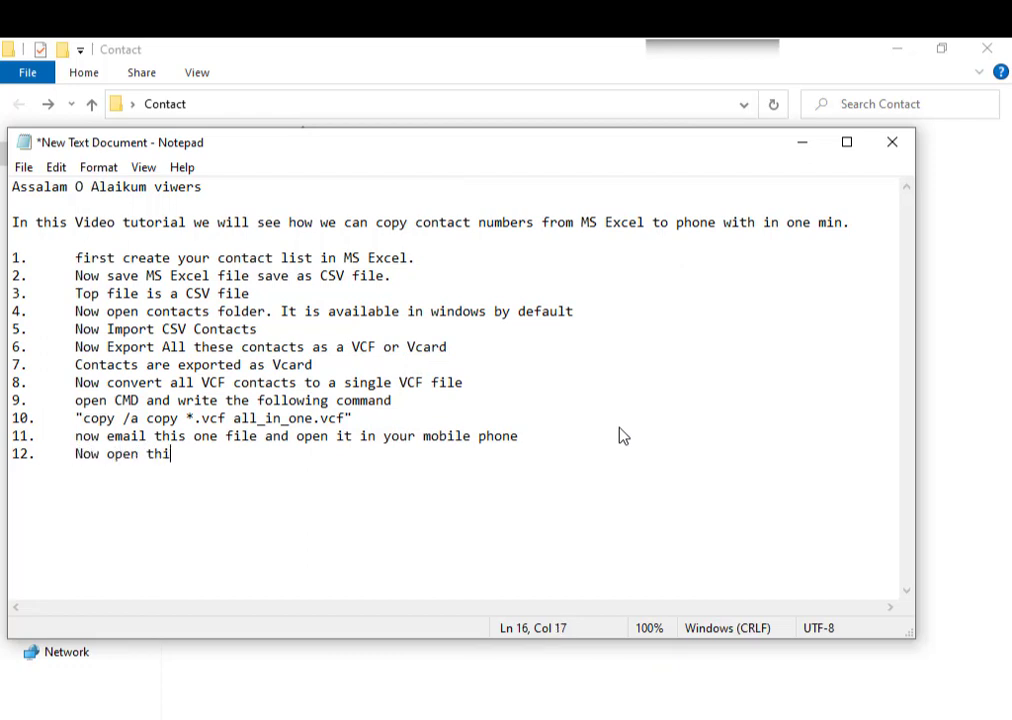
pyautogui.write('s email in you')
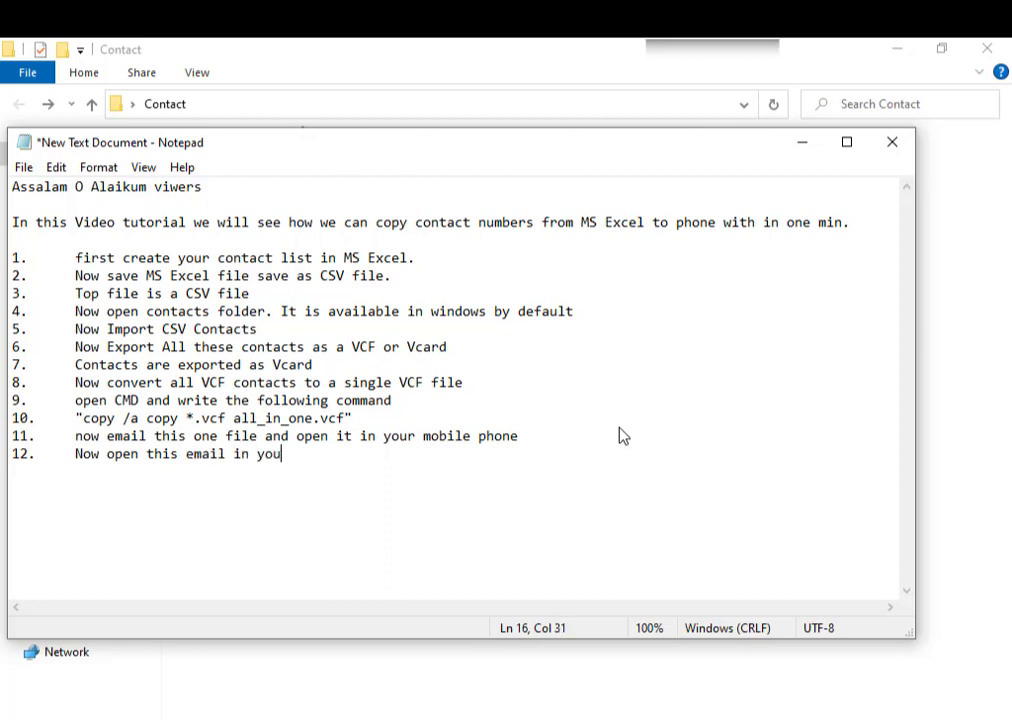
pyautogui.write('r')
pyautogui.press('BackSpace')
pyautogui.press('BackSpace')
pyautogui.press('BackSpace')
pyautogui.press('BackSpace')
pyautogui.press('BackSpace')
pyautogui.press('BackSpace')
pyautogui.press('BackSpace')
pyautogui.press('BackSpace')
pyautogui.press('BackSpace')
pyautogui.press('BackSpace')
pyautogui.press('BackSpace')
pyautogui.press('BackSpace')
pyautogui.press('BackSpace')
pyautogui.press('BackSpace')
pyautogui.press('BackSpace')
pyautogui.press('BackSpace')
pyautogui.press('BackSpace')
pyautogui.press('BackSpace')
pyautogui.press('BackSpace')
pyautogui.press('BackSpace')
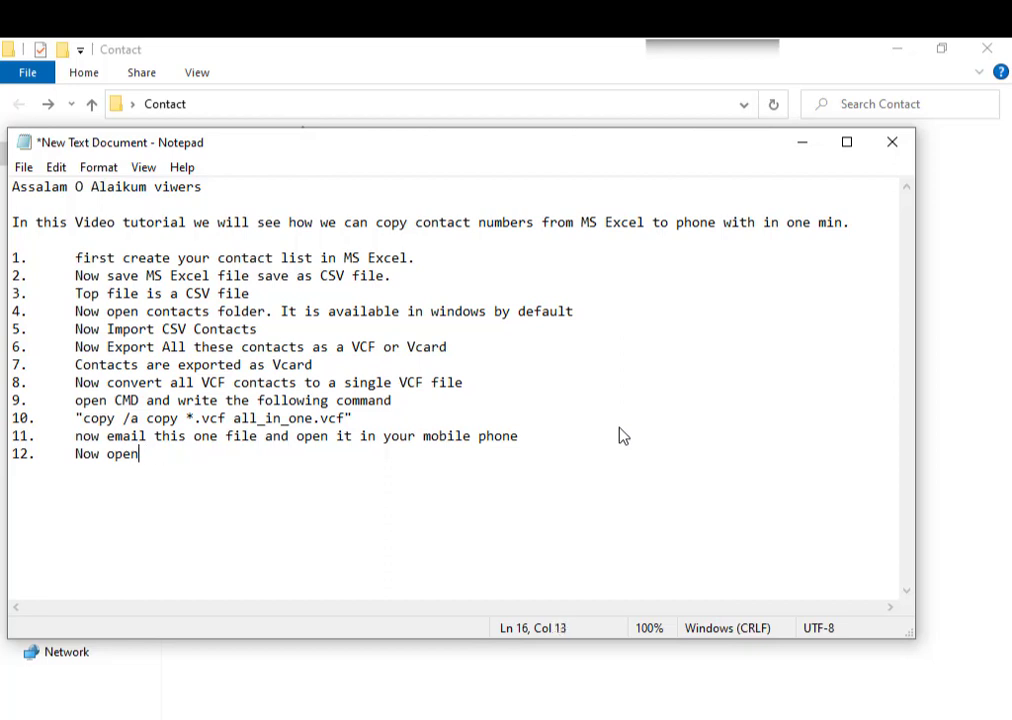
pyautogui.press('BackSpace')
pyautogui.write('download this ')
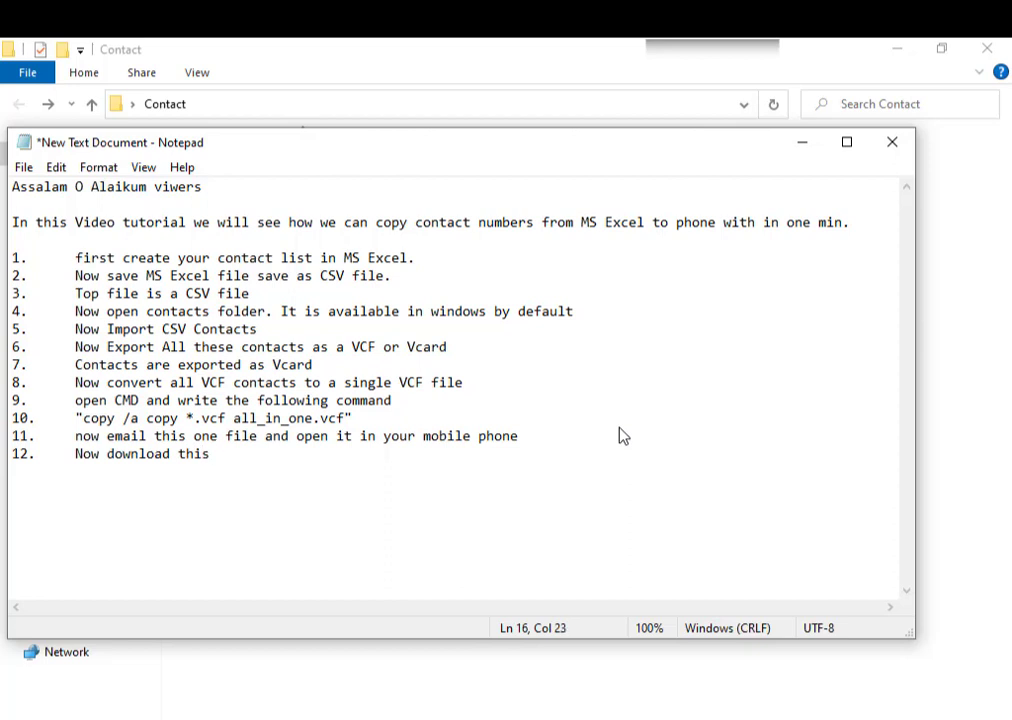
pyautogui.write('VCF file in mo')
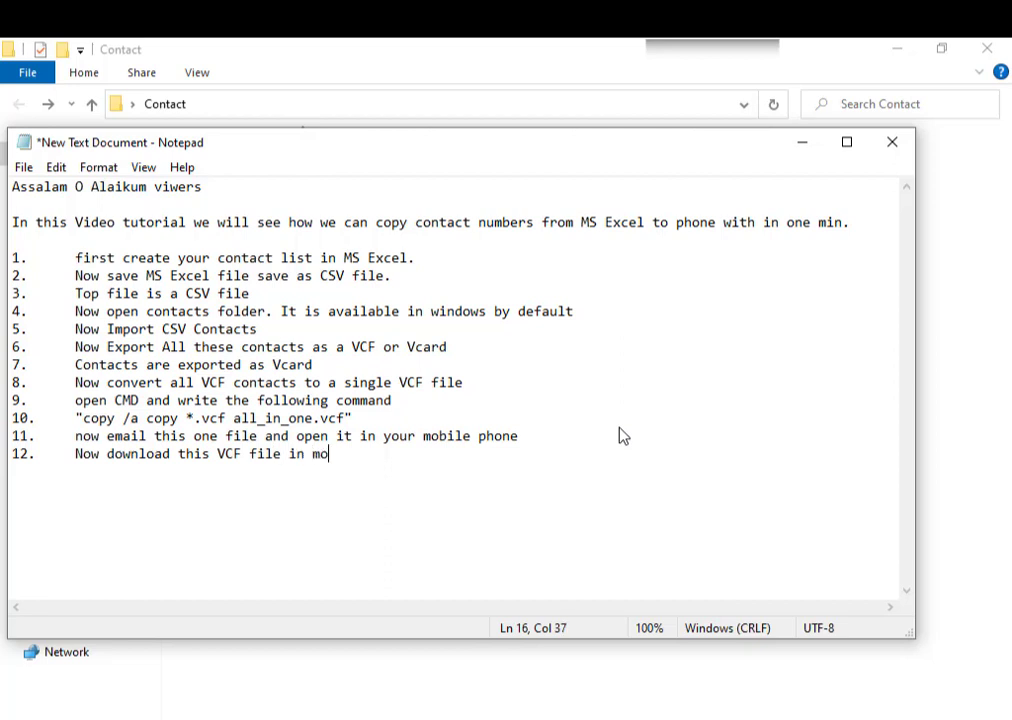
pyautogui.write('bile phoi')
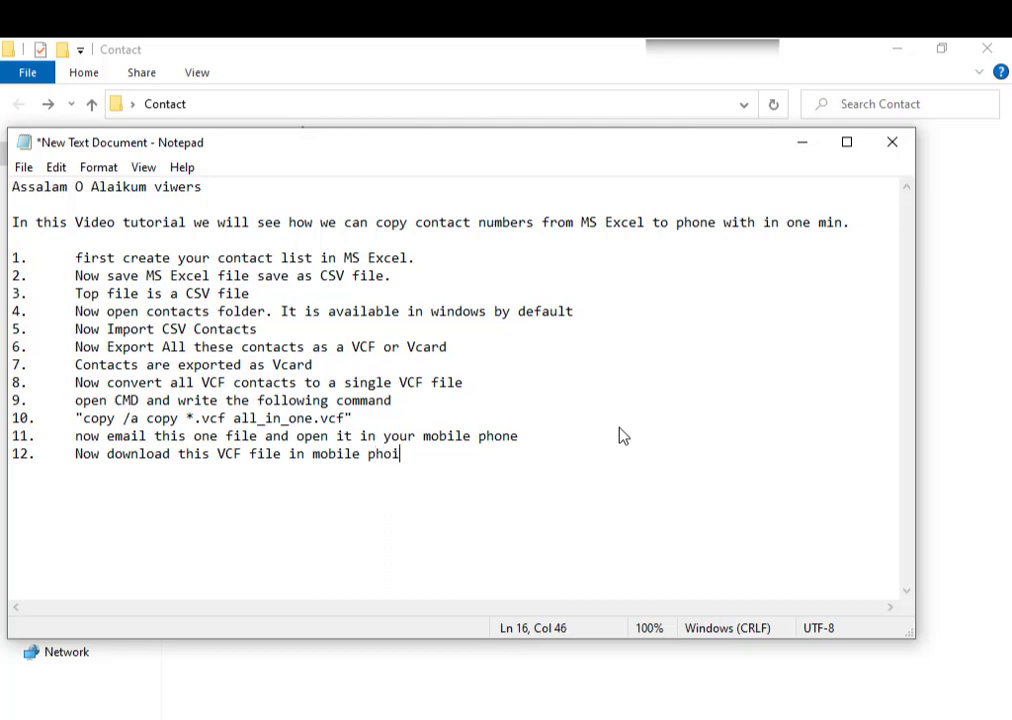
pyautogui.write('ne')
pyautogui.press('BackSpace')
pyautogui.press('BackSpace')
pyautogui.press('BackSpace')
pyautogui.write('ne')
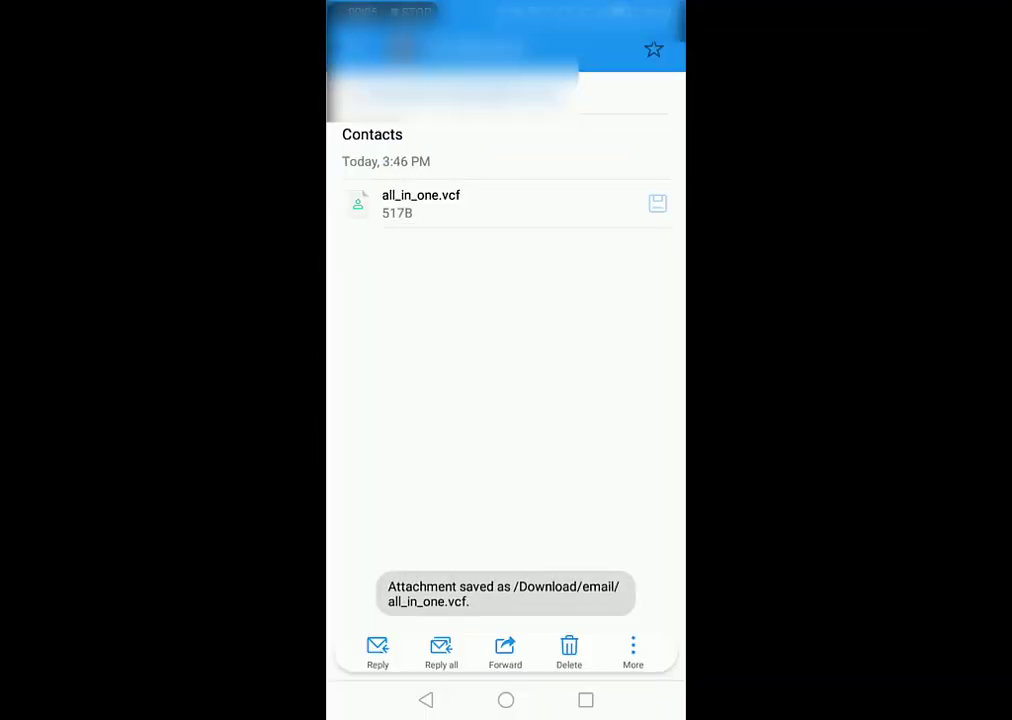
# - Import the contacts from the all_in_one.vcf attachment into the second Google account
pyautogui.click(515, 203)
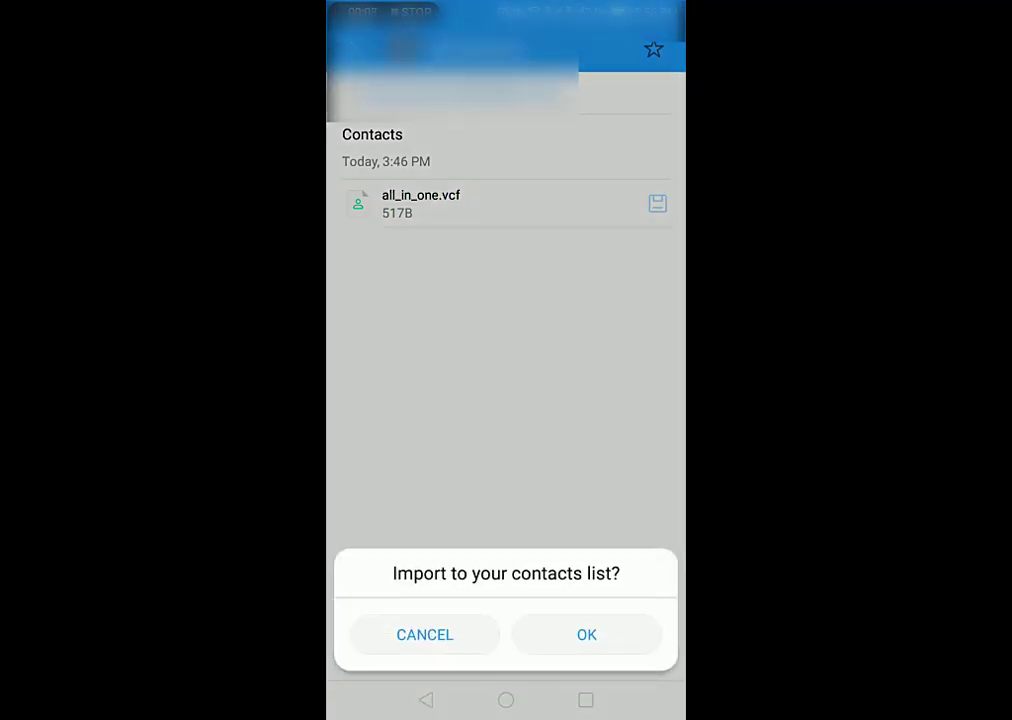
pyautogui.click(578, 634)
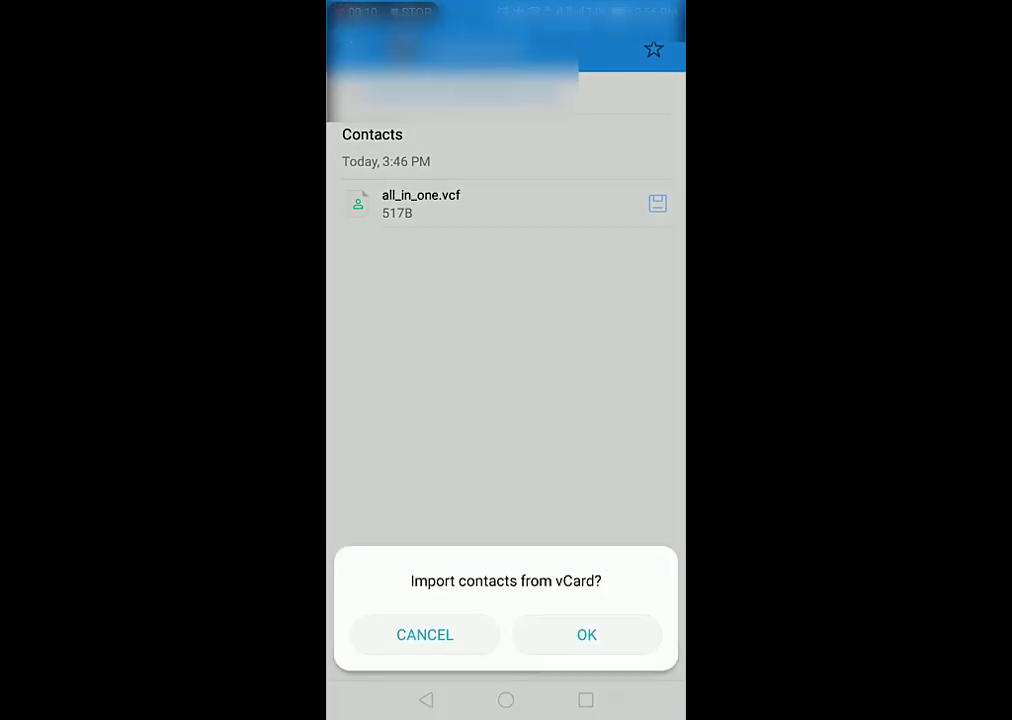
pyautogui.click(580, 634)
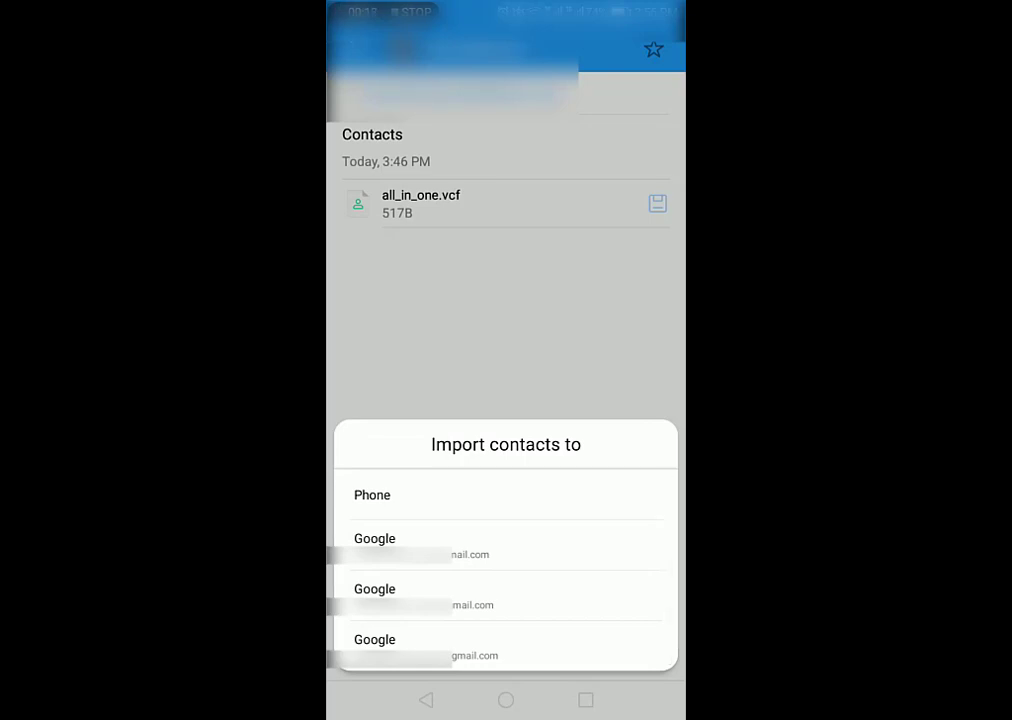
pyautogui.click(520, 591)
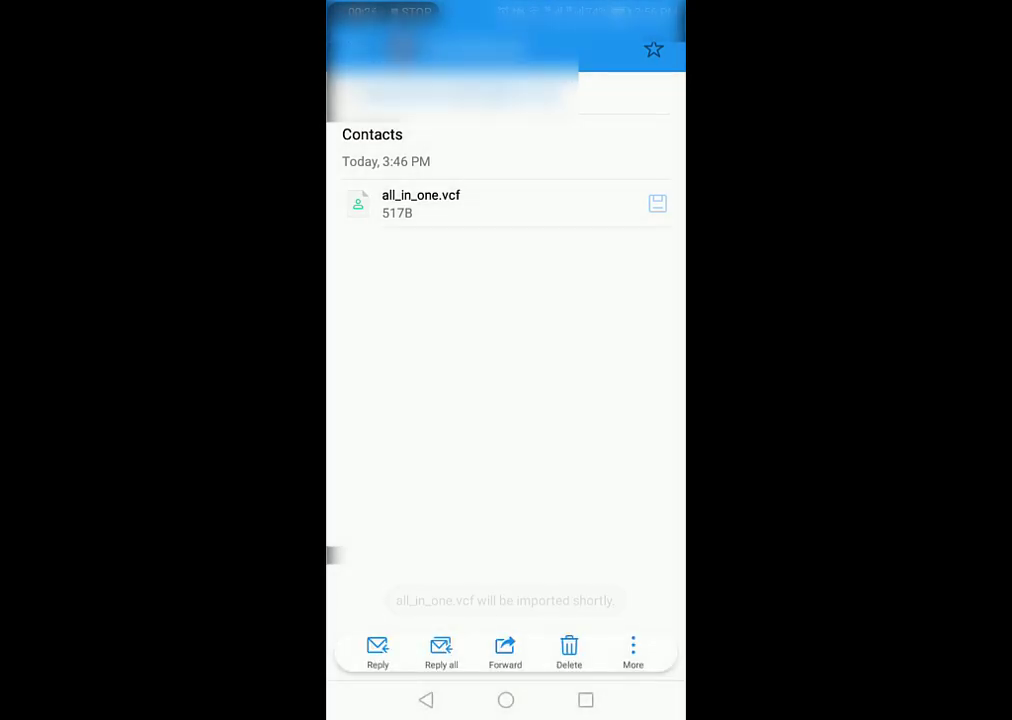
# - Search the phone's Contacts list for 'it tech' to confirm the imported contacts
pyautogui.click(427, 700)
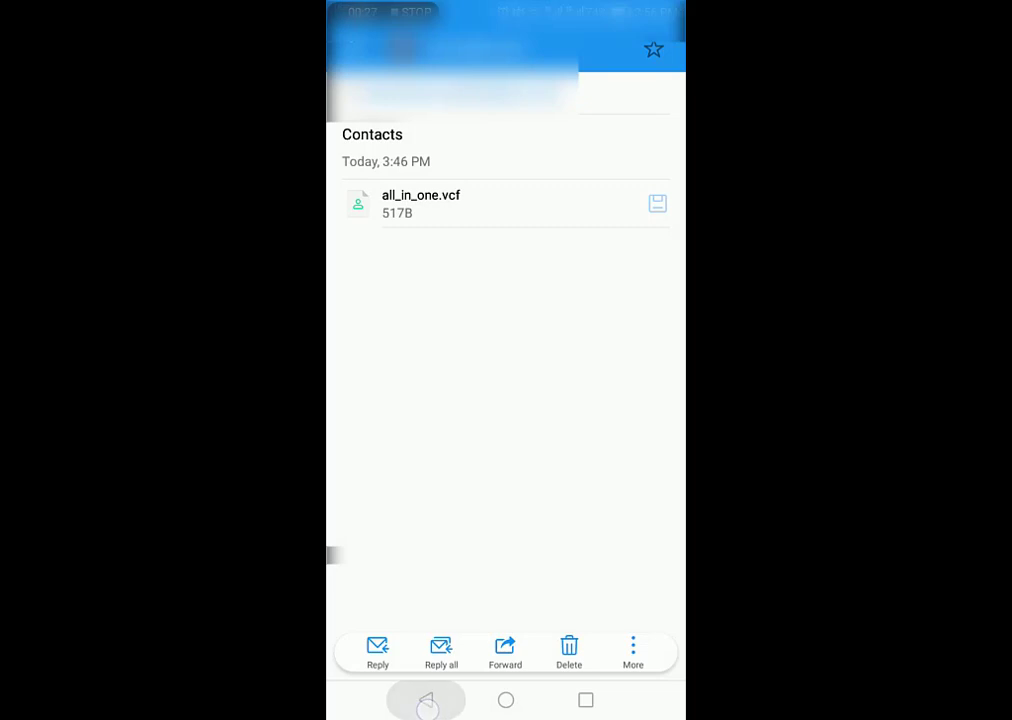
pyautogui.click(505, 700)
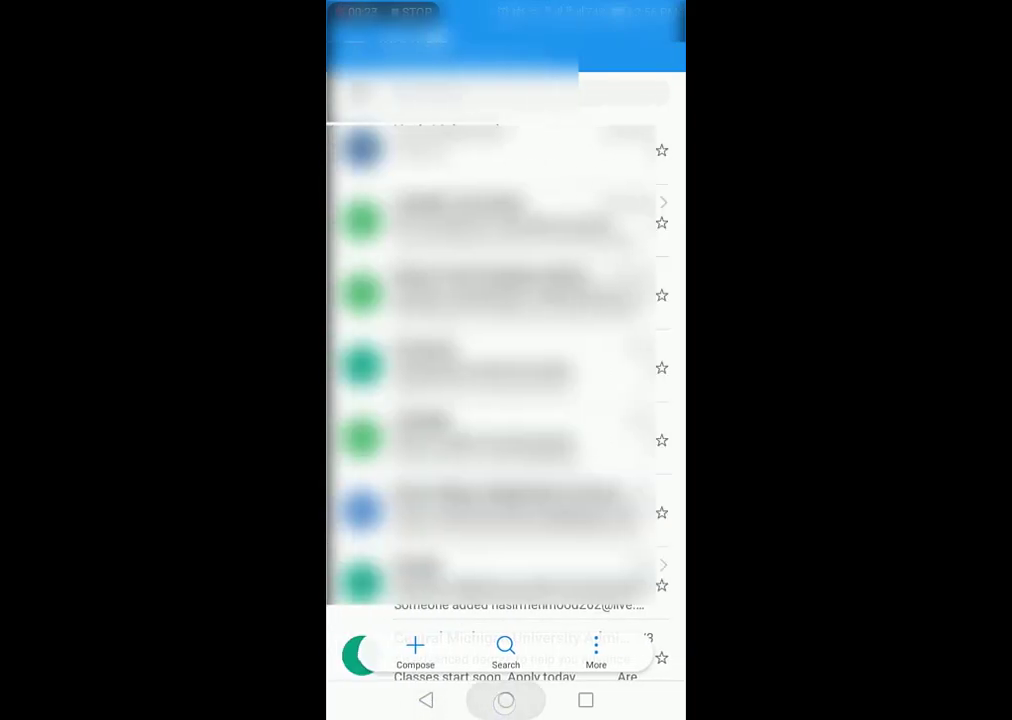
pyautogui.click(370, 637)
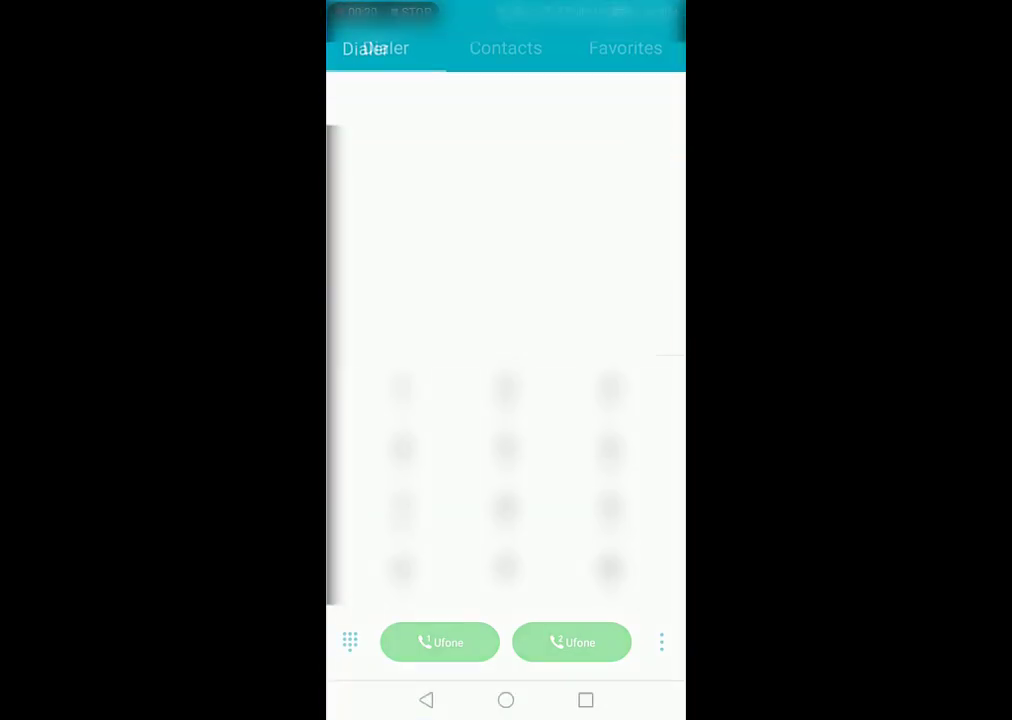
pyautogui.moveTo(600, 360); pyautogui.dragTo(400, 360)
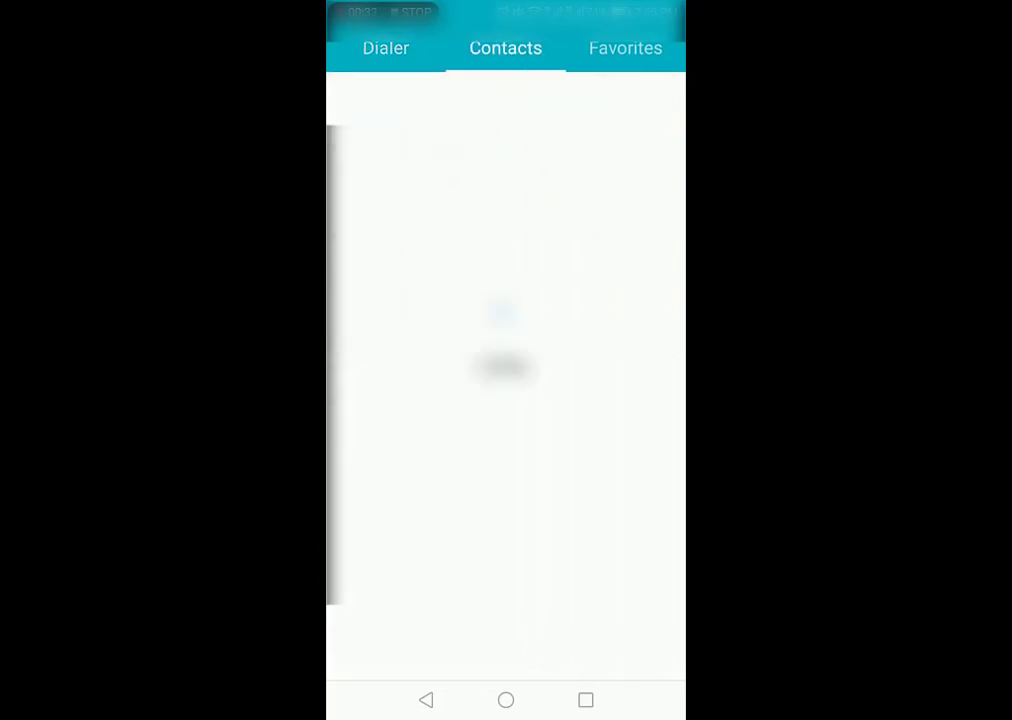
pyautogui.click(503, 92)
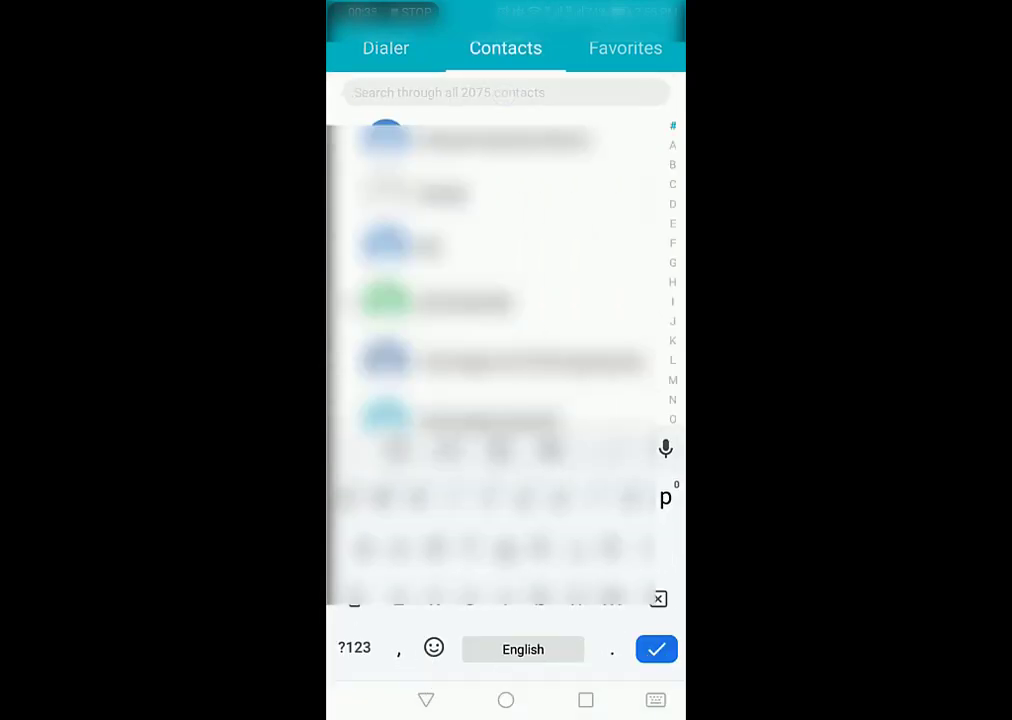
pyautogui.write('it')
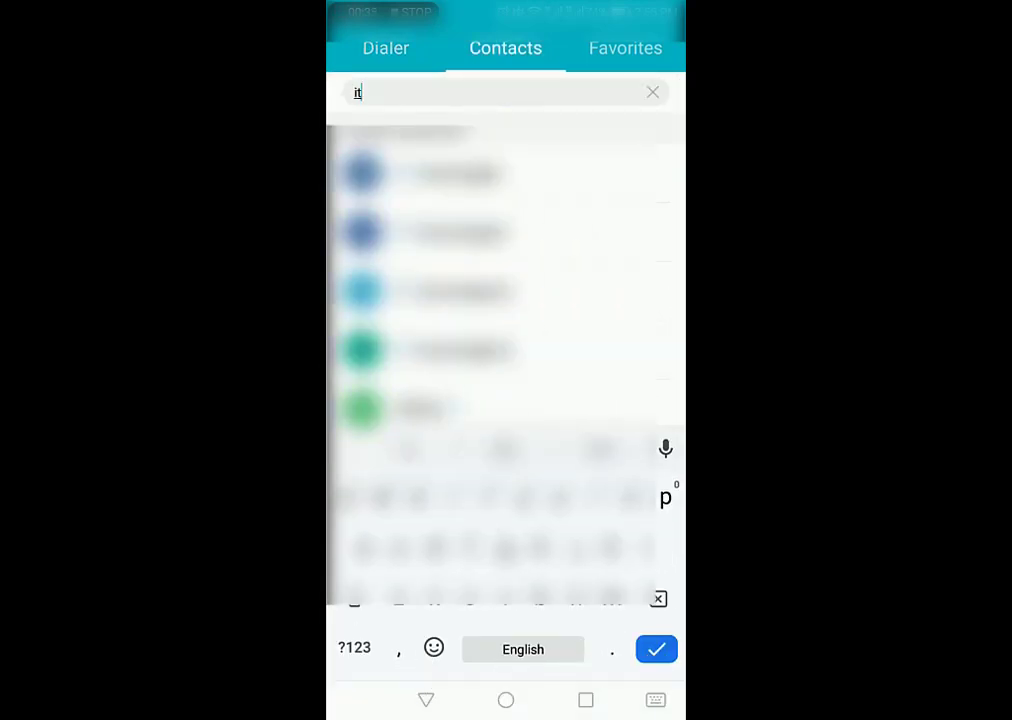
pyautogui.write('t')
pyautogui.press('BackSpace')
pyautogui.write('tech')
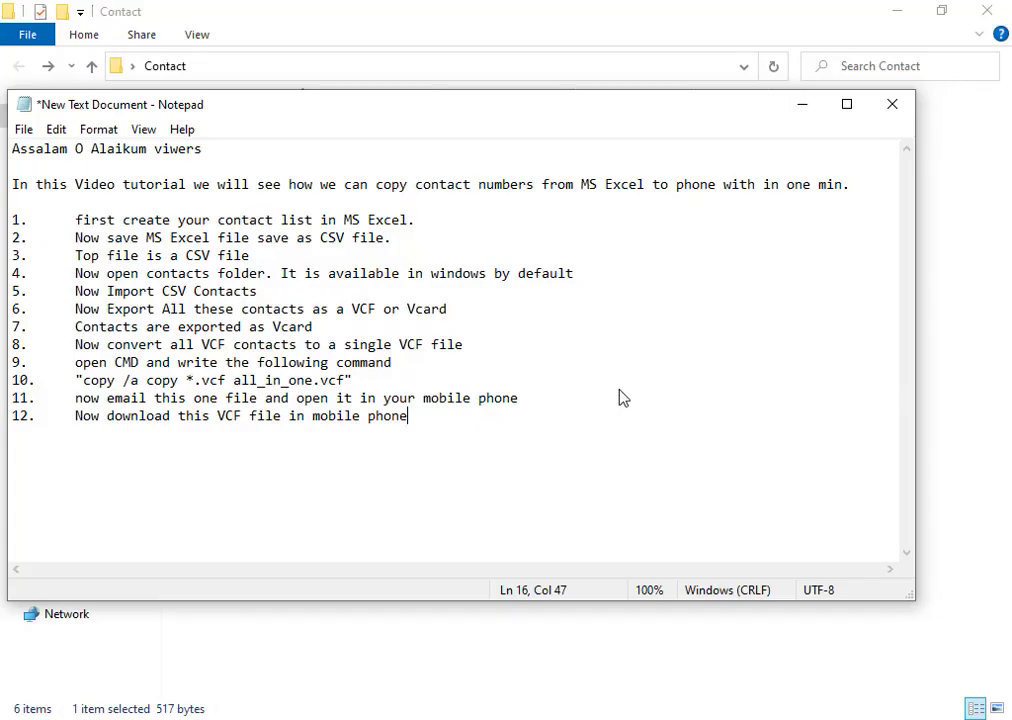
# - Add step 13: 'All contacts are copied in your mobile.'
pyautogui.press('Return')
pyautogui.write('13. all')
pyautogui.press('BackSpace')
pyautogui.press('BackSpace')
pyautogui.press('BackSpace')
pyautogui.press('BackSpace')
pyautogui.press('Tab')
pyautogui.write('All conta')
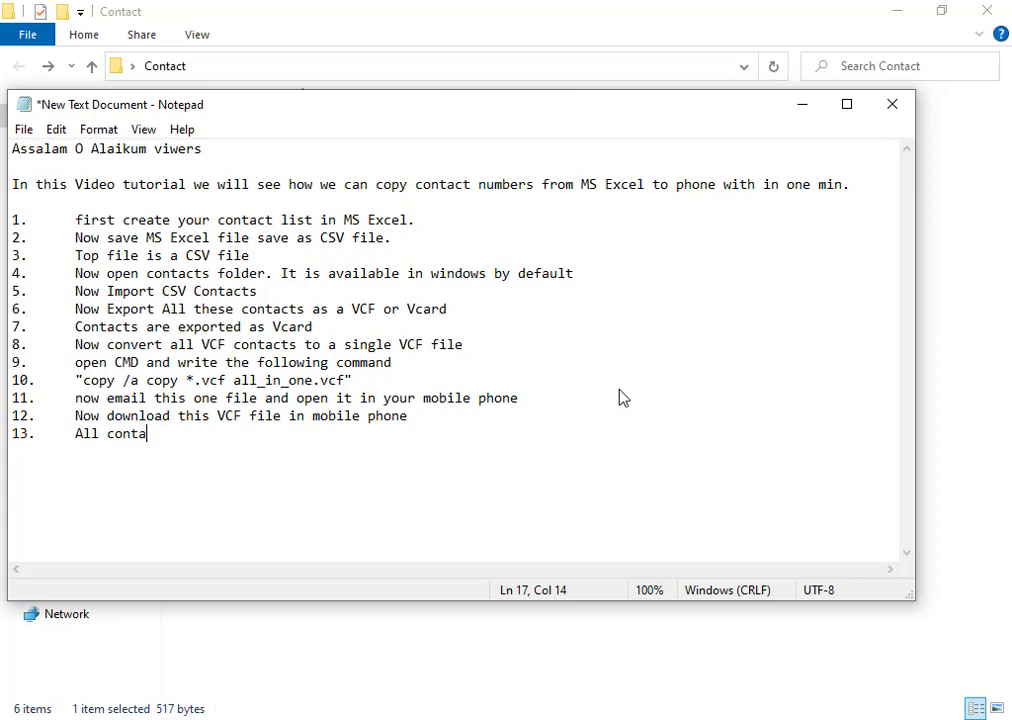
pyautogui.write('cts are copied in your')
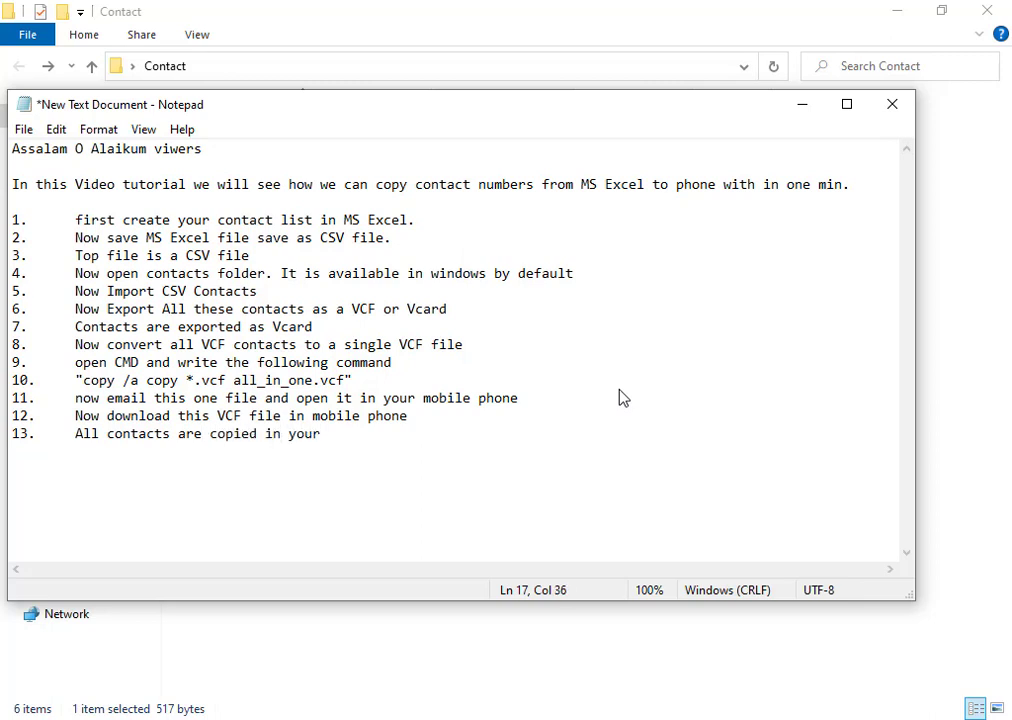
pyautogui.write(' mobnile')
pyautogui.press('BackSpace')
pyautogui.press('BackSpace')
pyautogui.press('BackSpace')
pyautogui.press('BackSpace')
pyautogui.write('il')
pyautogui.press('BackSpace')
pyautogui.write('le.')
# - Add step 14 'Thank You' and a closing line 'ALLAH HAFIZ TC'
pyautogui.press('Return')
pyautogui.write('14 ')
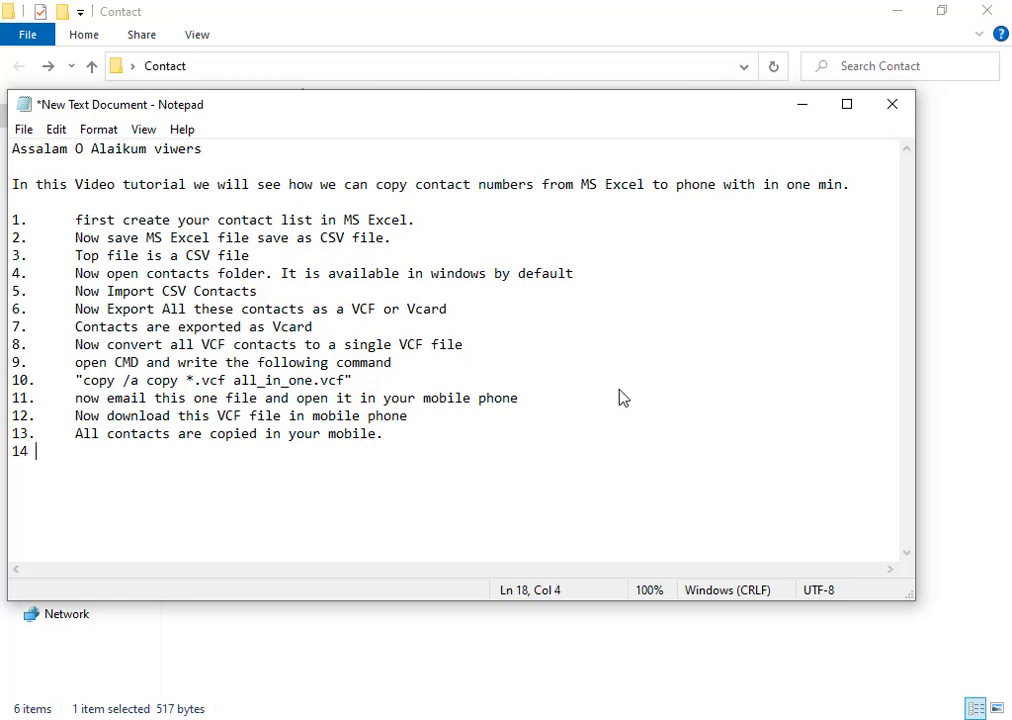
pyautogui.write('. Than')
pyautogui.press('BackSpace')
pyautogui.press('BackSpace')
pyautogui.press('BackSpace')
pyautogui.press('BackSpace')
pyautogui.press('Tab')
pyautogui.write('Thank You')
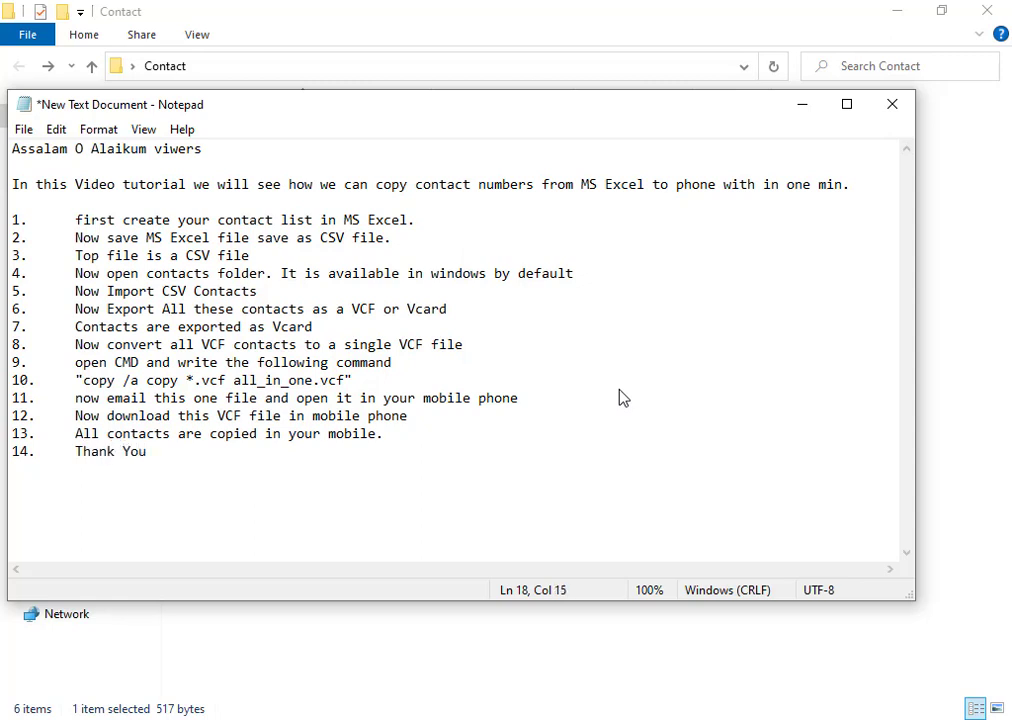
pyautogui.press('Return')
pyautogui.write('ALLAH HAFIZ TC')
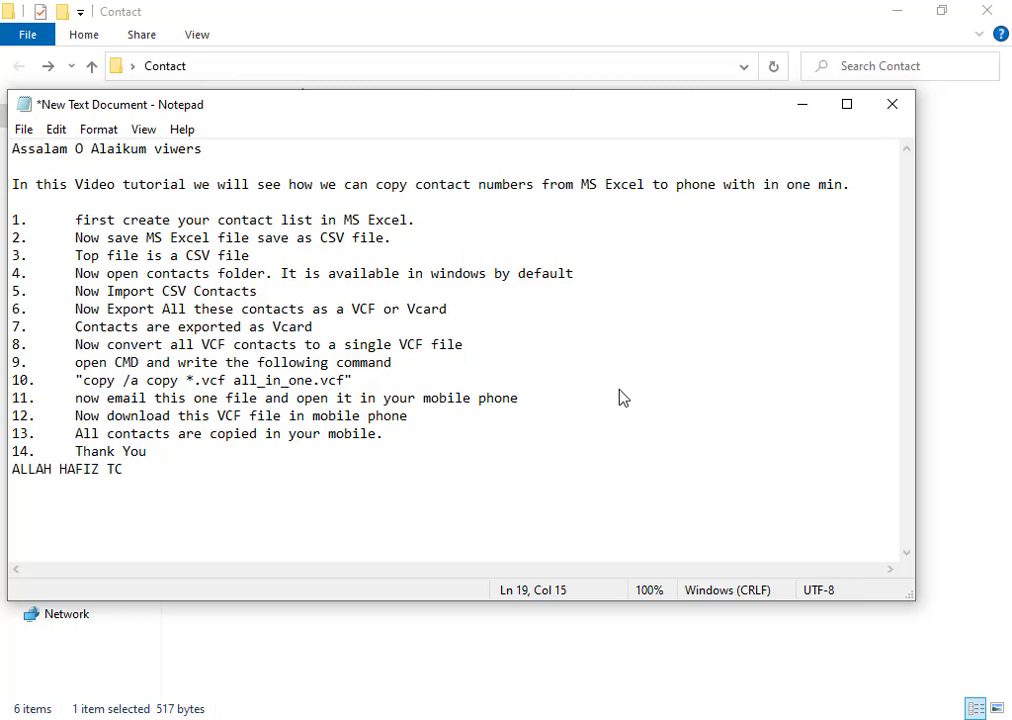
pyautogui.click(598, 719)
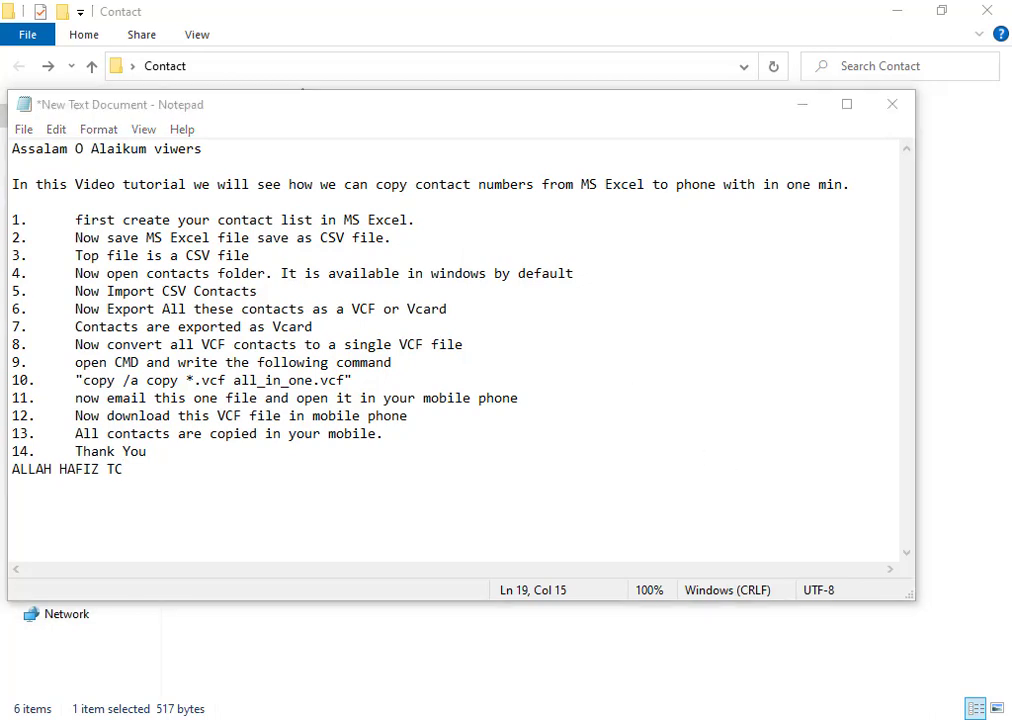